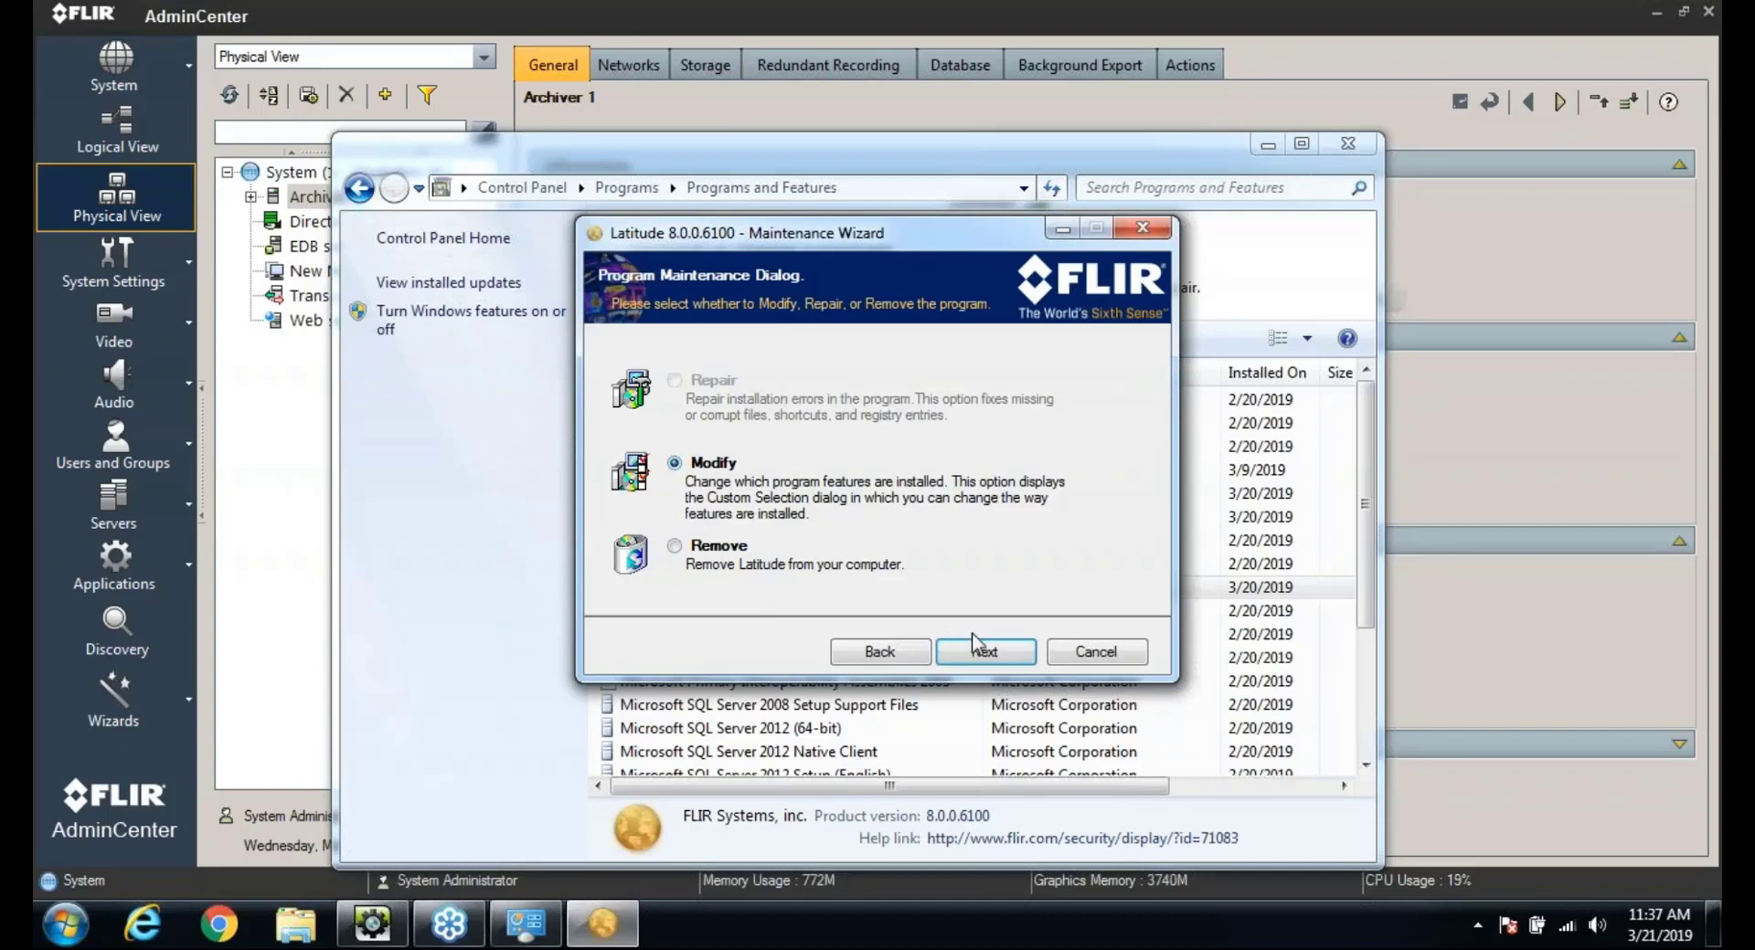
# - Proceed with modifying the Latitude installation, choosing not to back up the system configuration
pyautogui.click(985, 649)
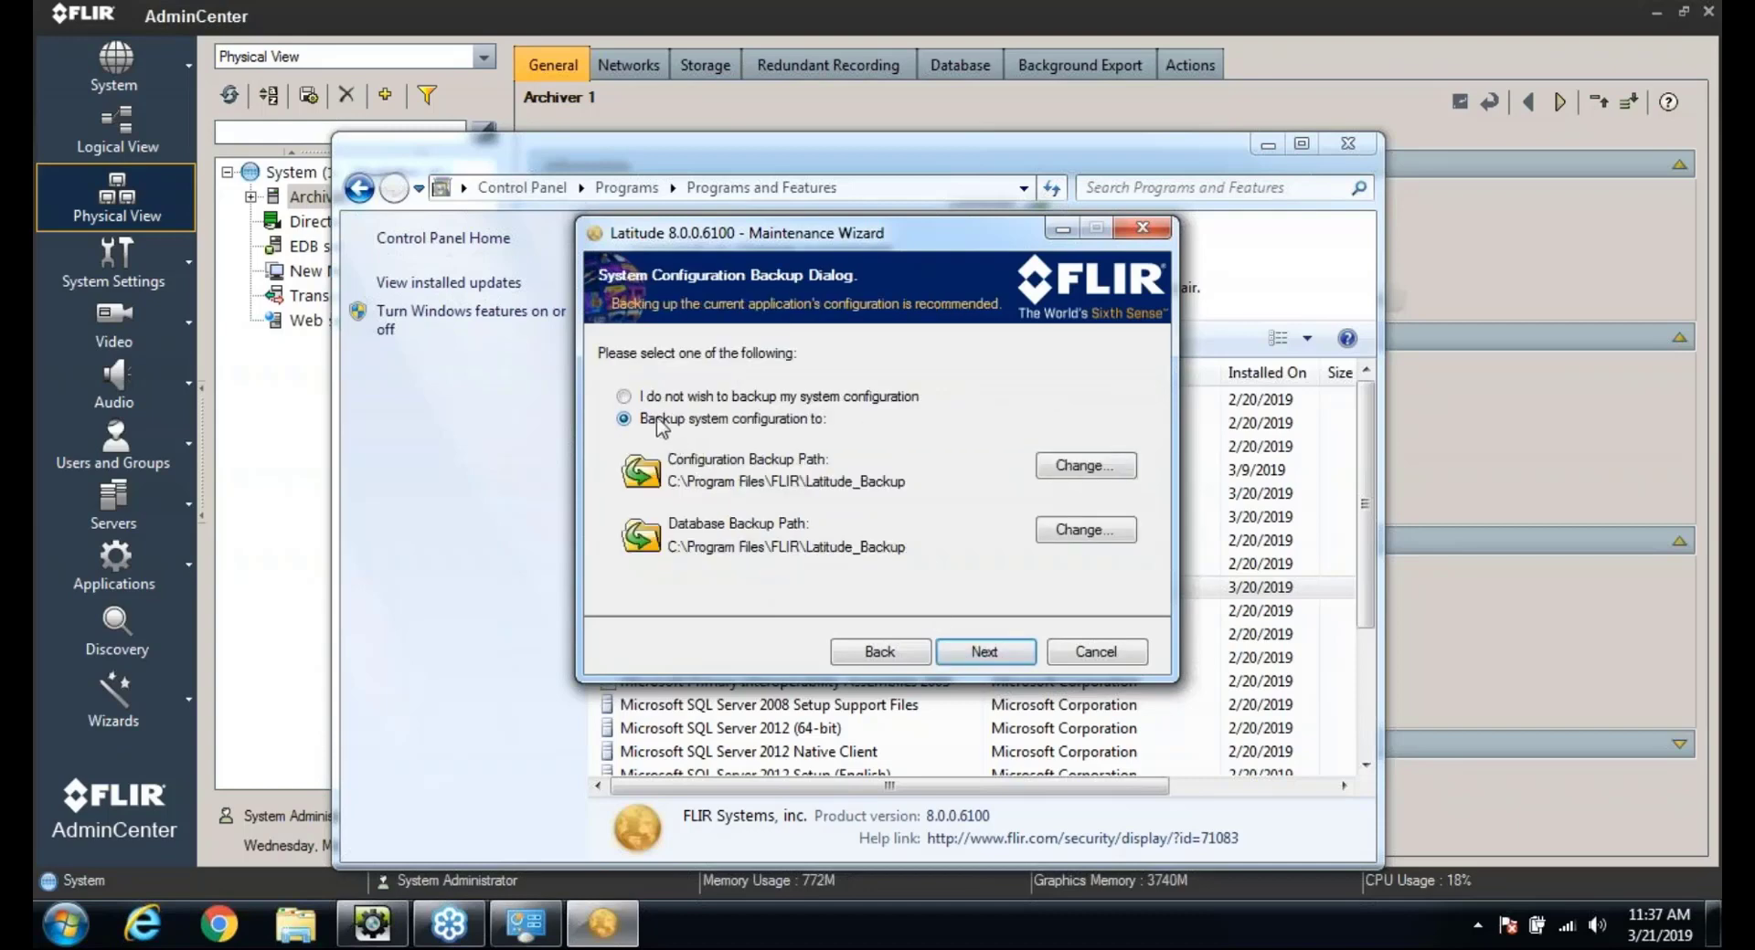
pyautogui.click(624, 397)
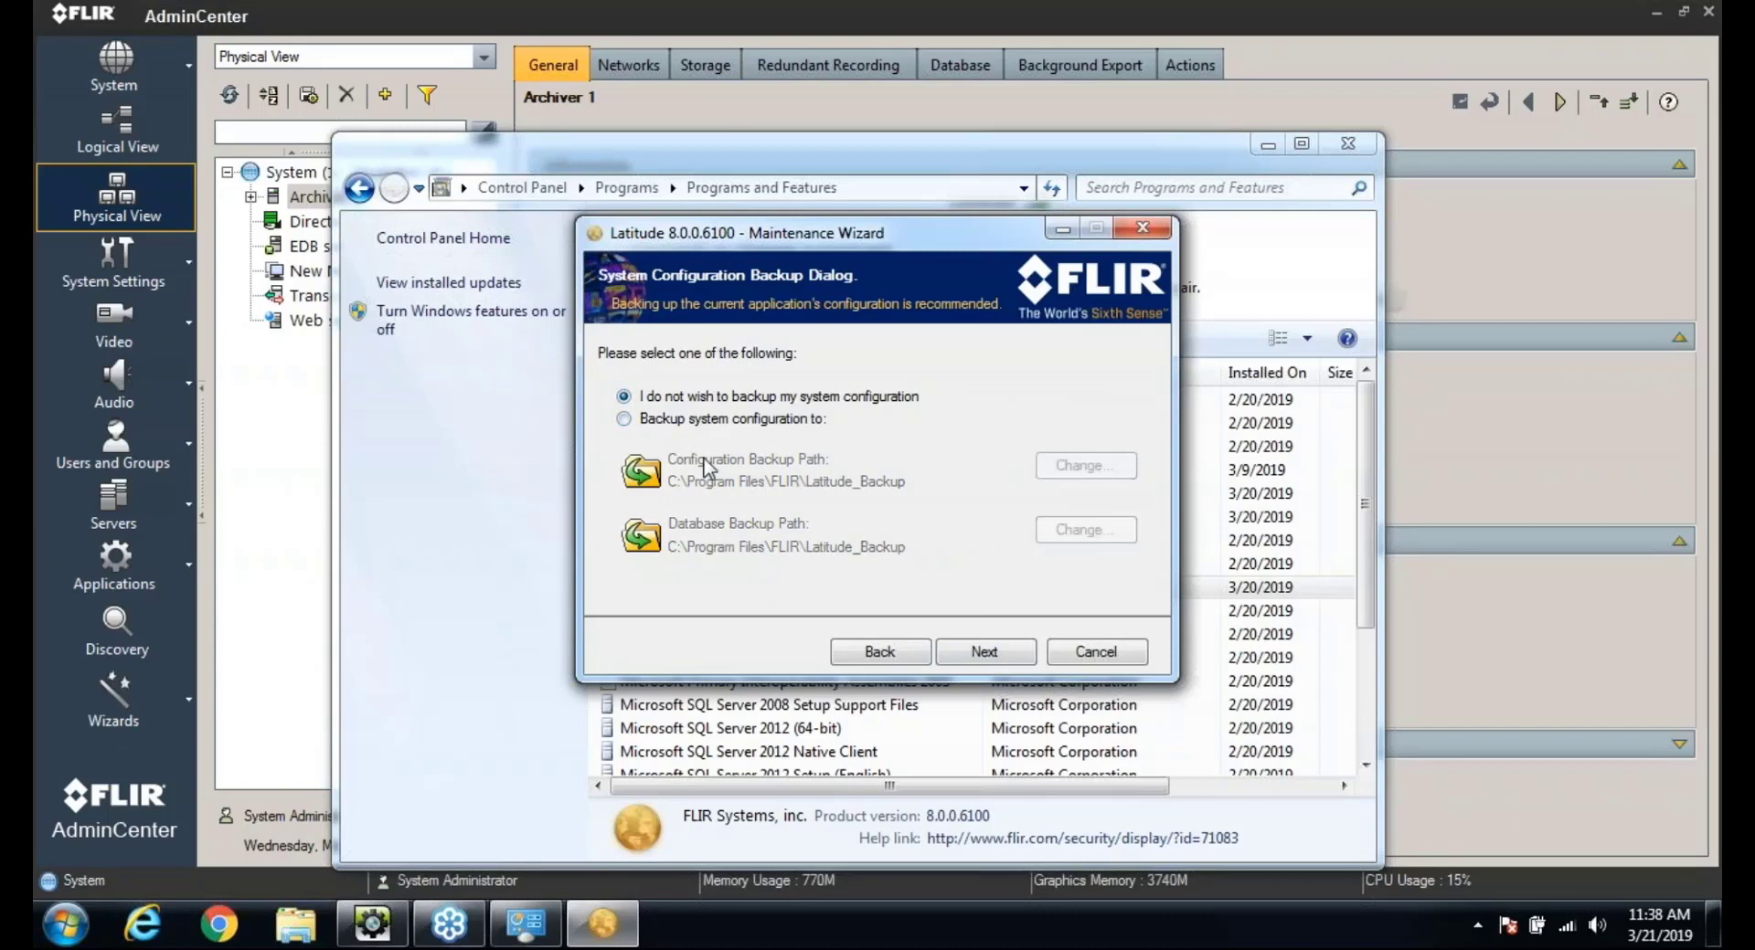
pyautogui.click(976, 652)
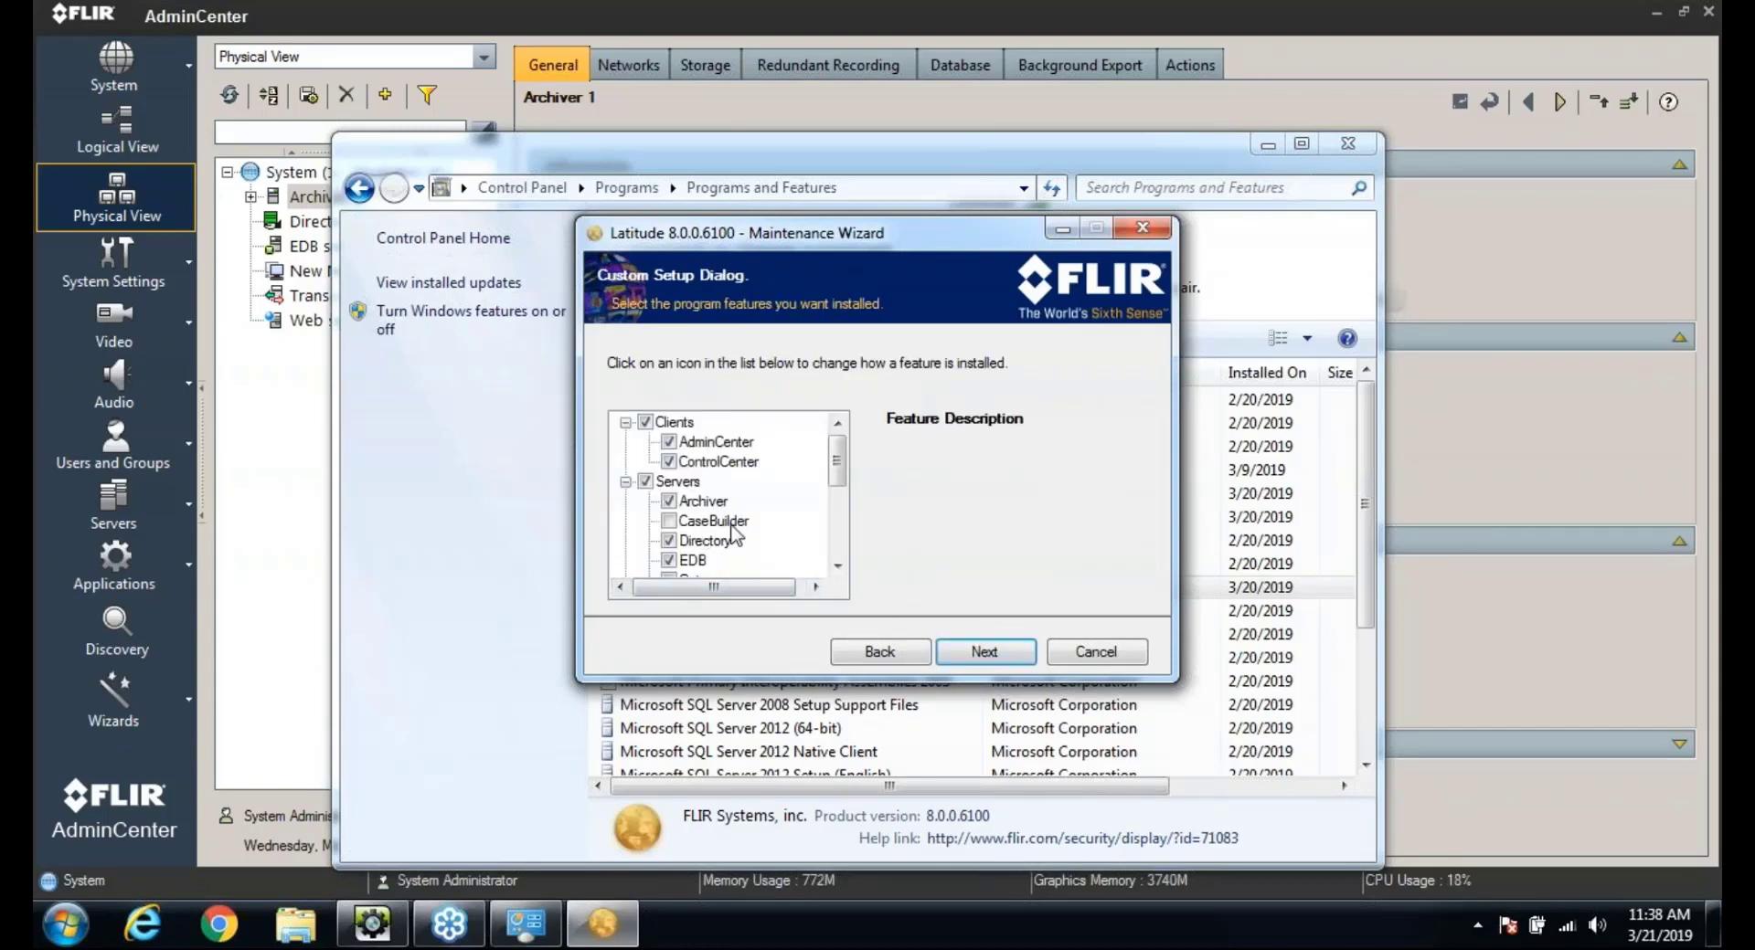
# - Add the CaseBuilder server feature to the Latitude installation, apply the change, and close the wizard and Programs and Features
pyautogui.moveTo(837, 462)
pyautogui.mouseDown()
pyautogui.moveTo(852, 557)
pyautogui.moveTo(855, 457)
pyautogui.mouseUp()
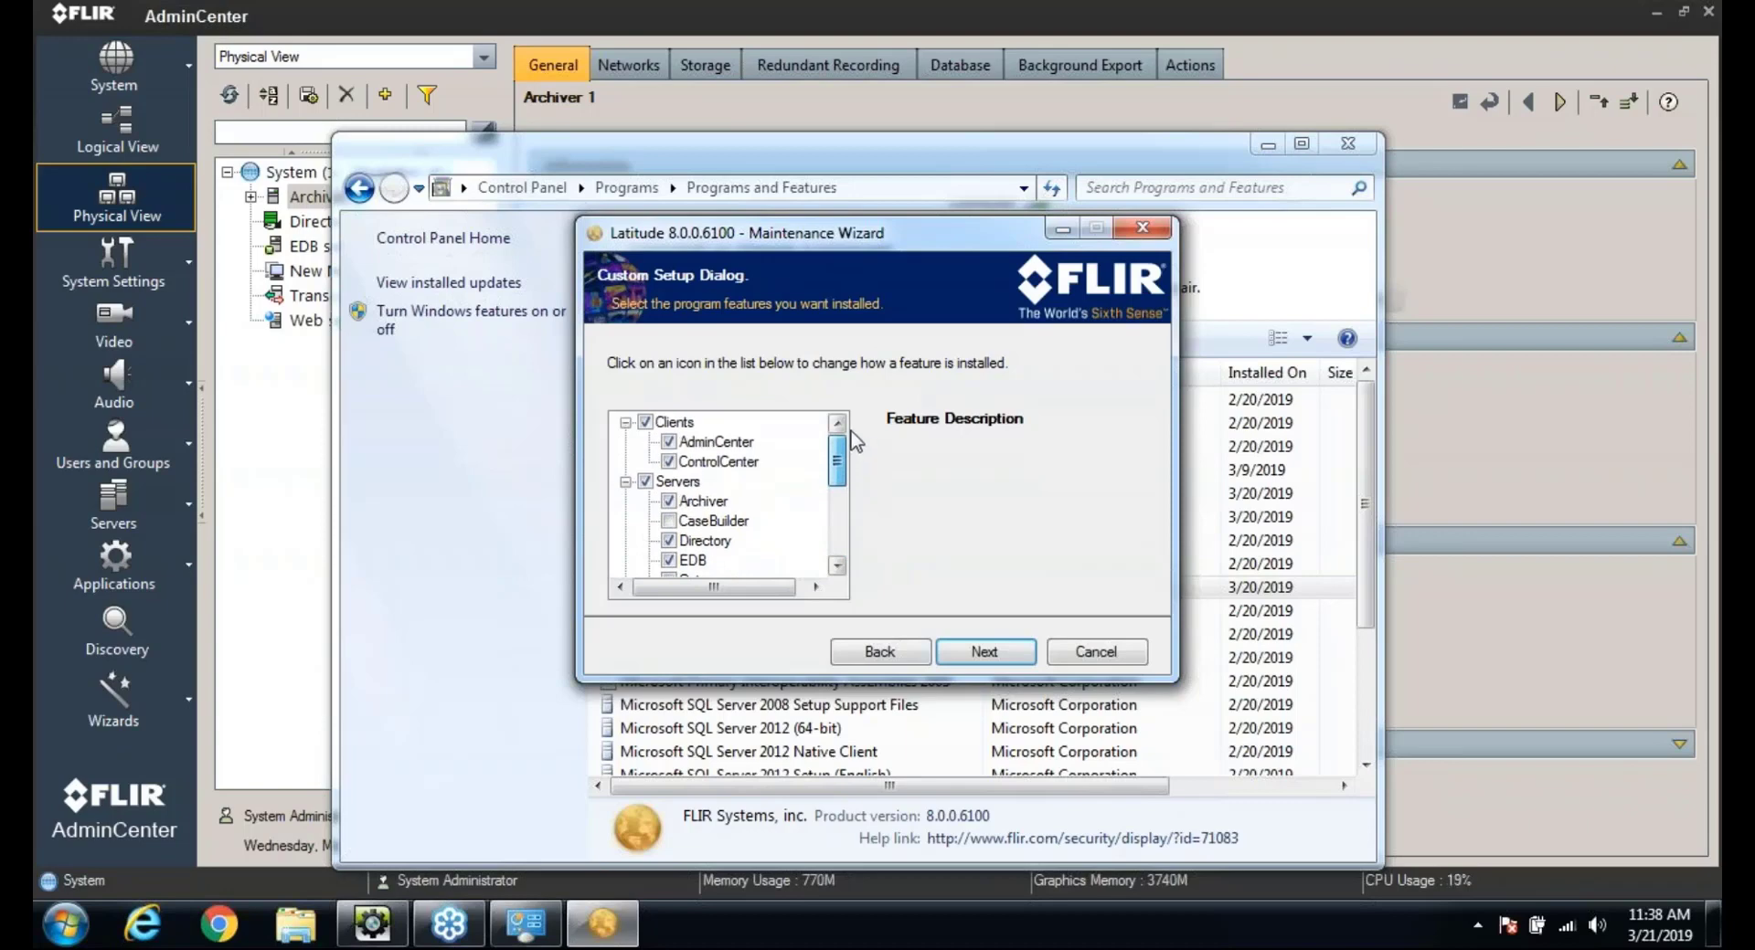
pyautogui.click(668, 521)
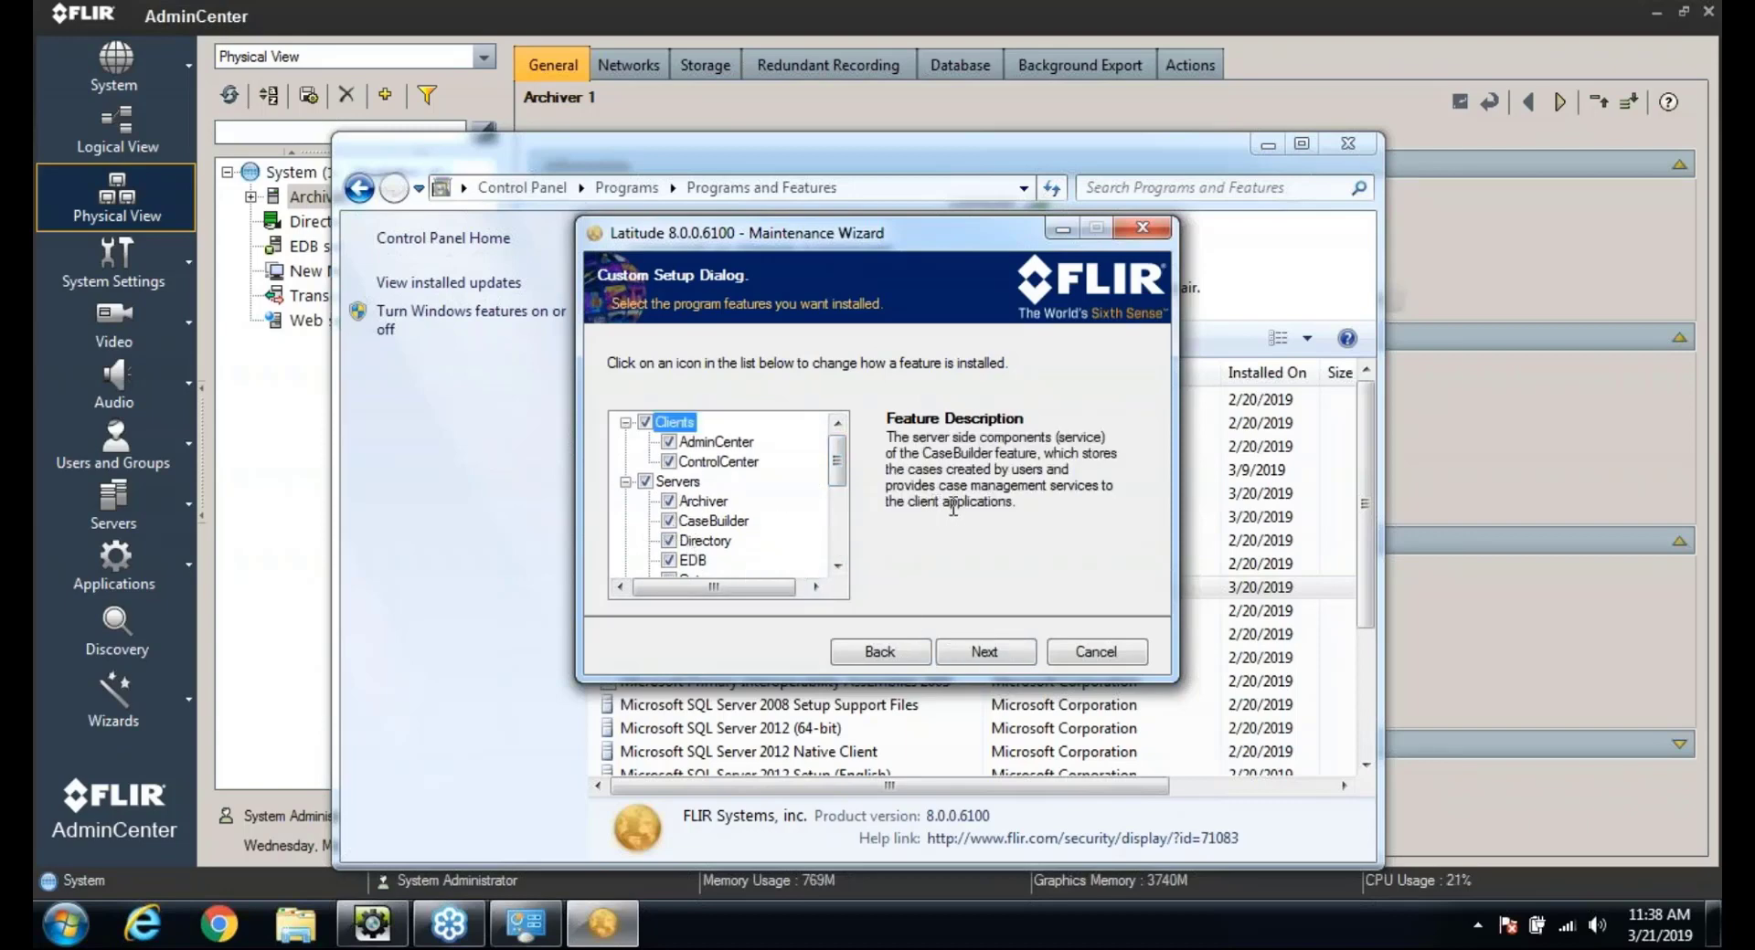
pyautogui.click(996, 651)
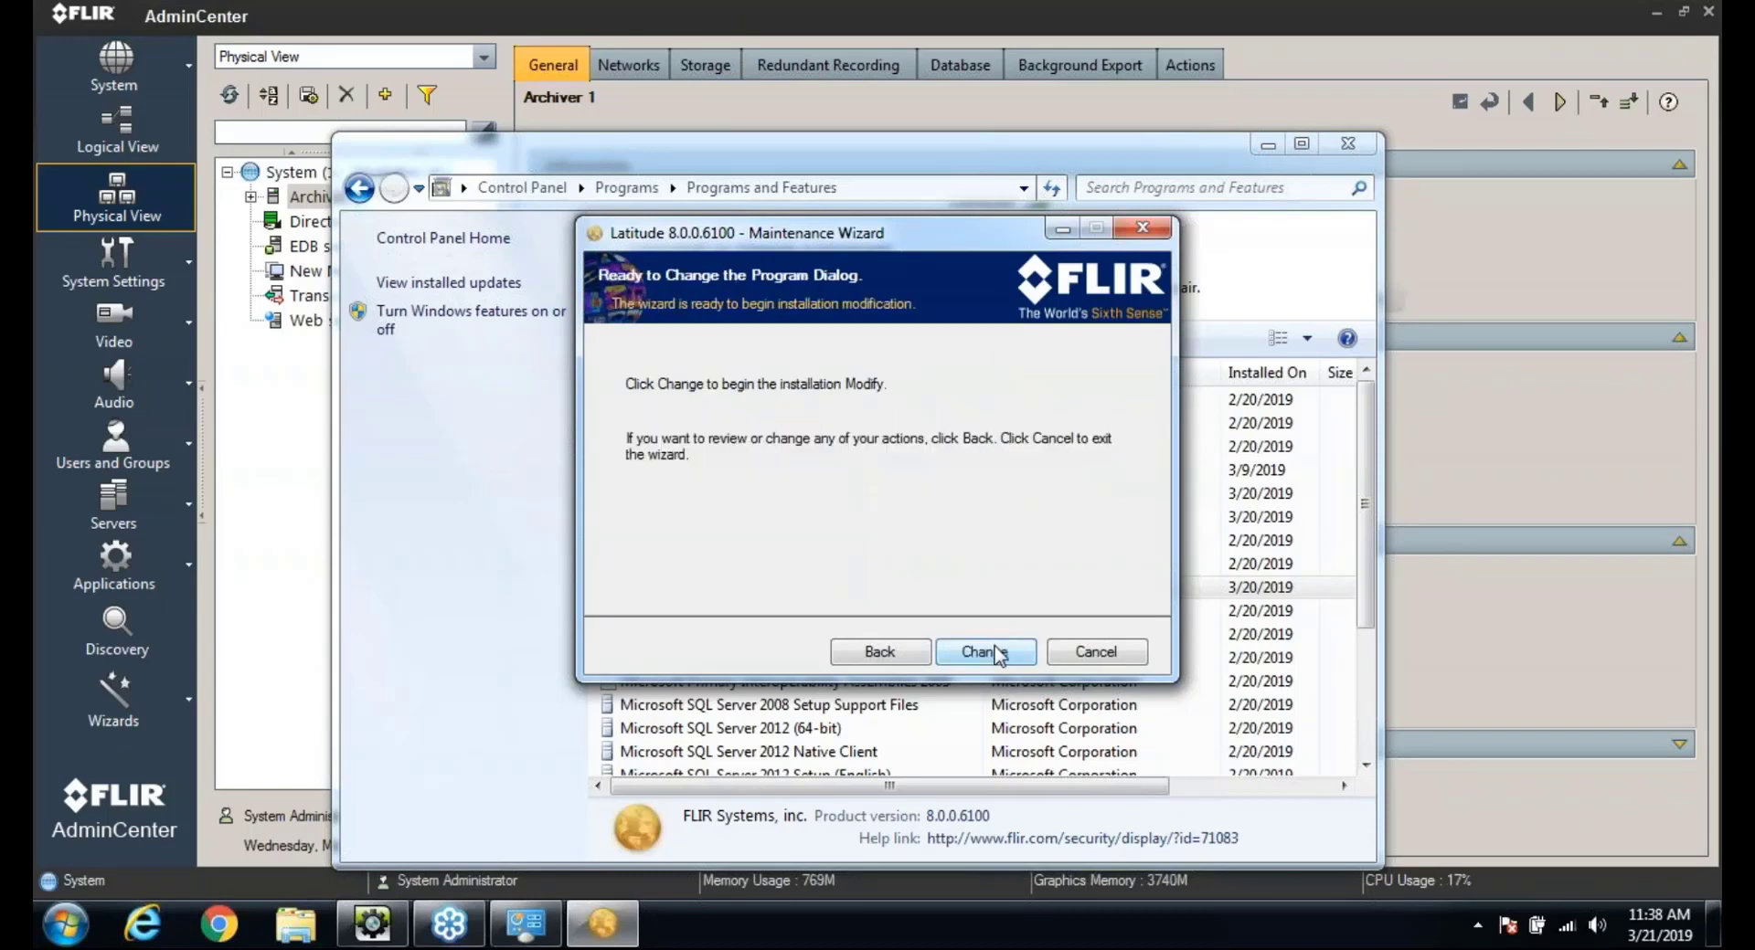
pyautogui.click(996, 651)
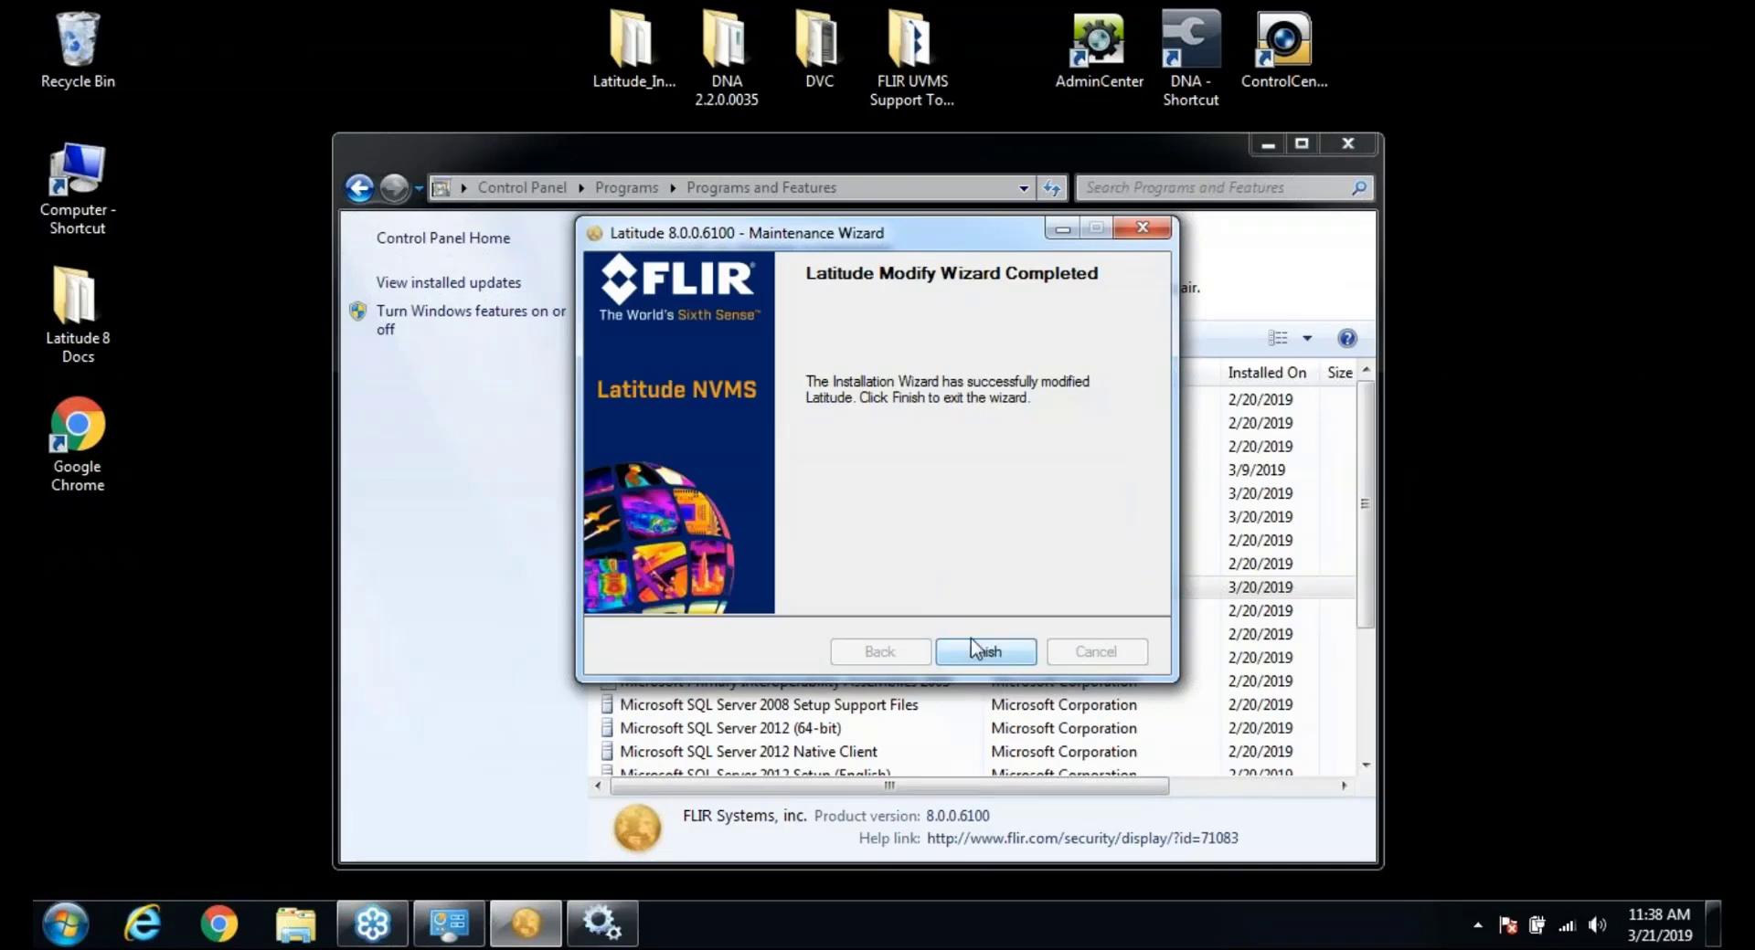
pyautogui.click(974, 646)
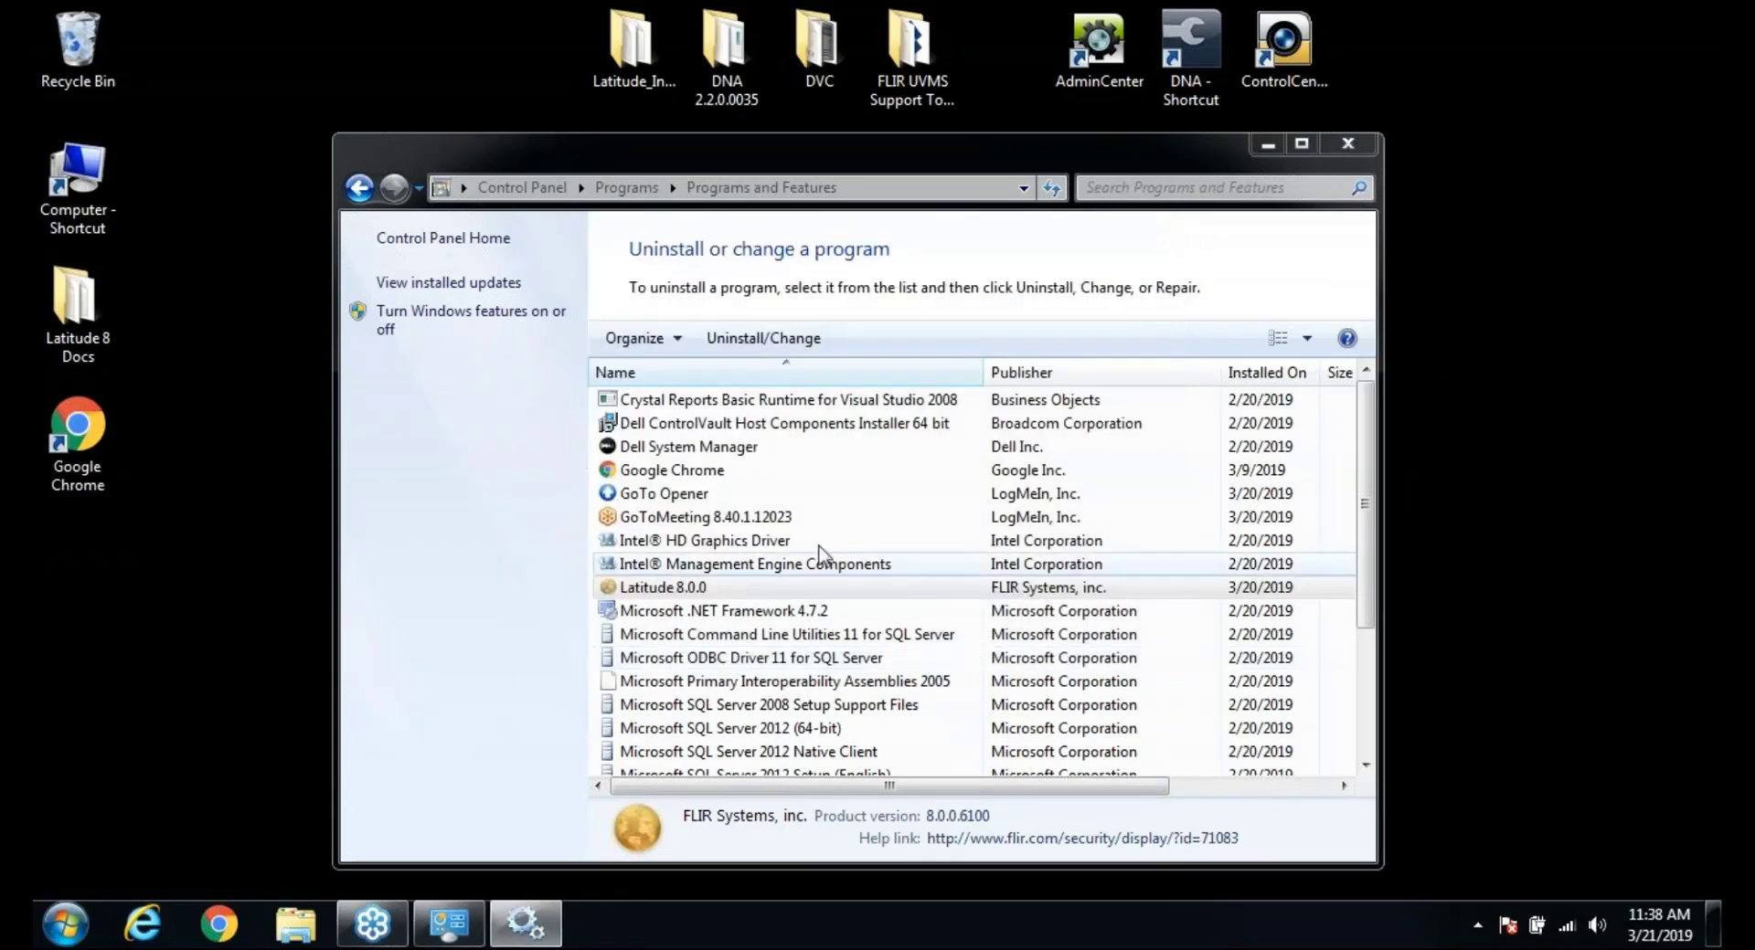
pyautogui.click(1340, 149)
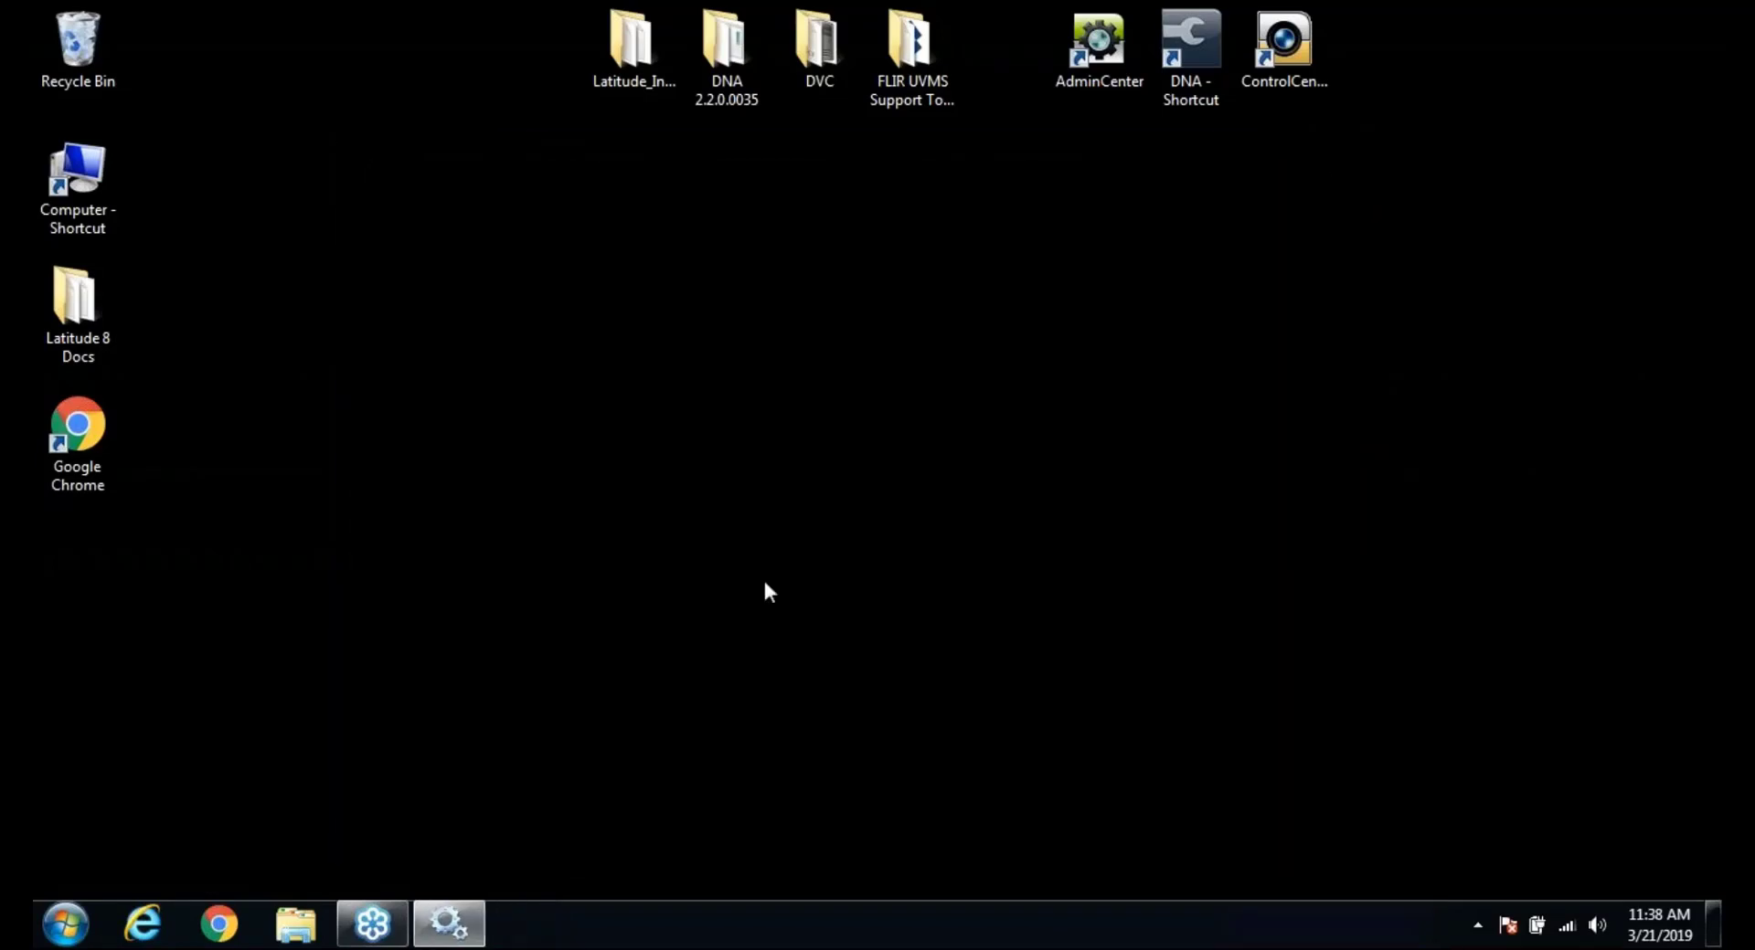
# - Switch to the Services window, go to the services starting with D, and widen the Name column and window
pyautogui.click(461, 921)
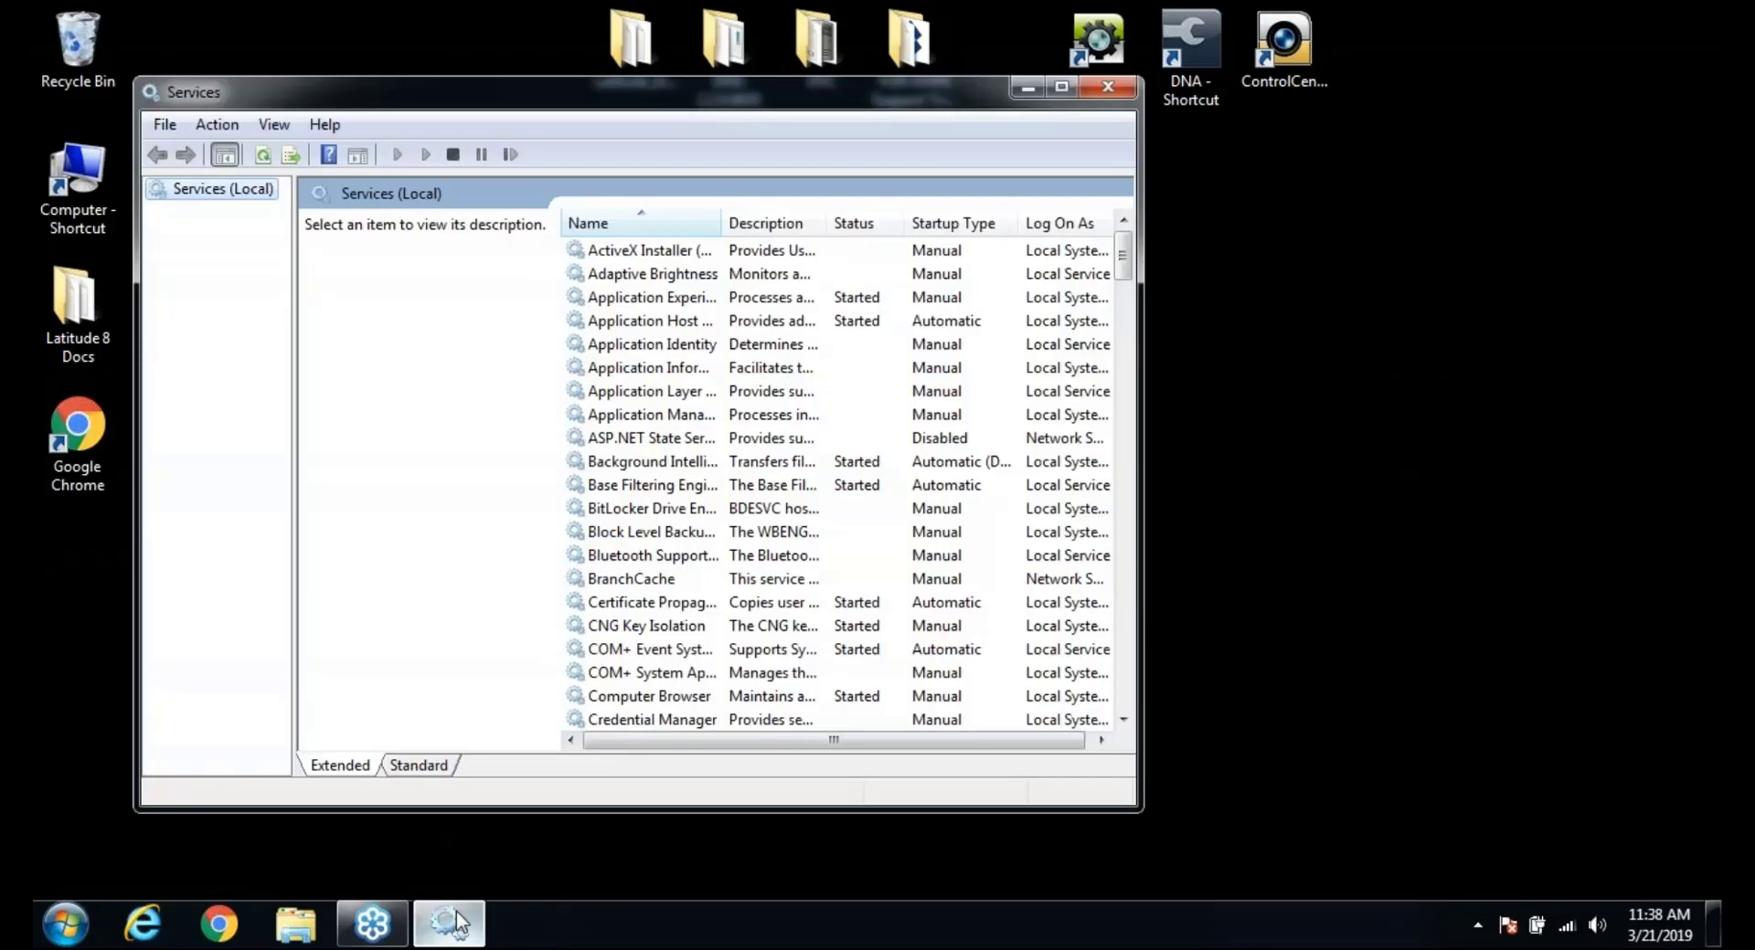
pyautogui.click(663, 548)
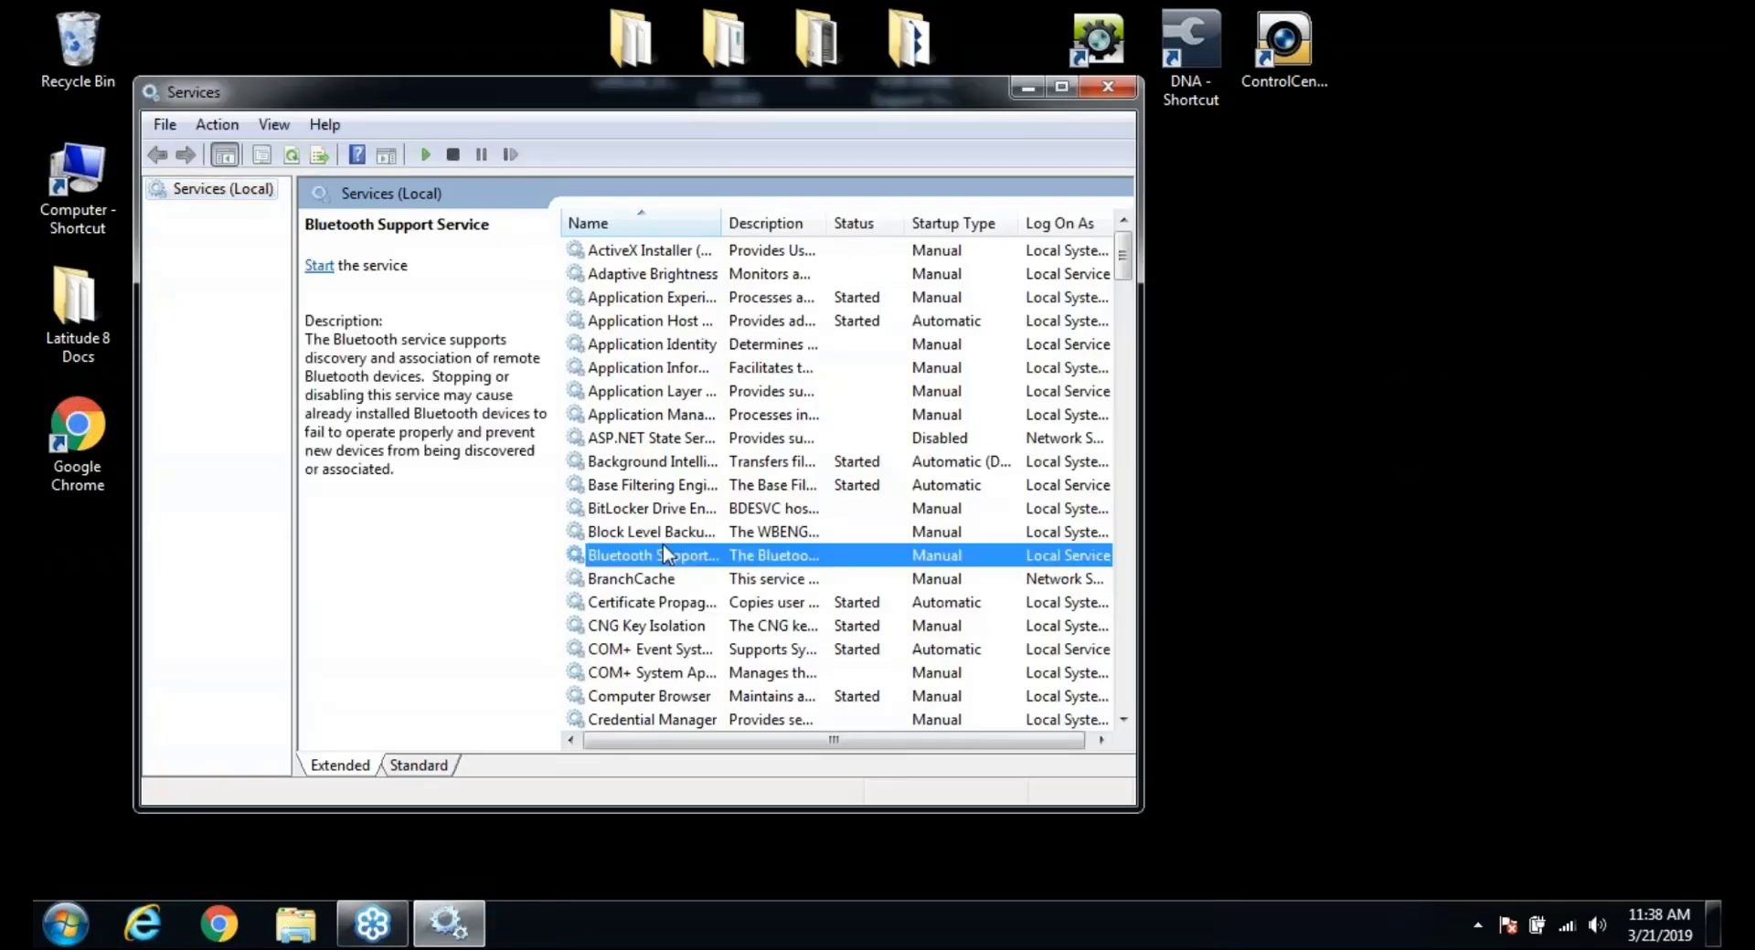
pyautogui.press('d')
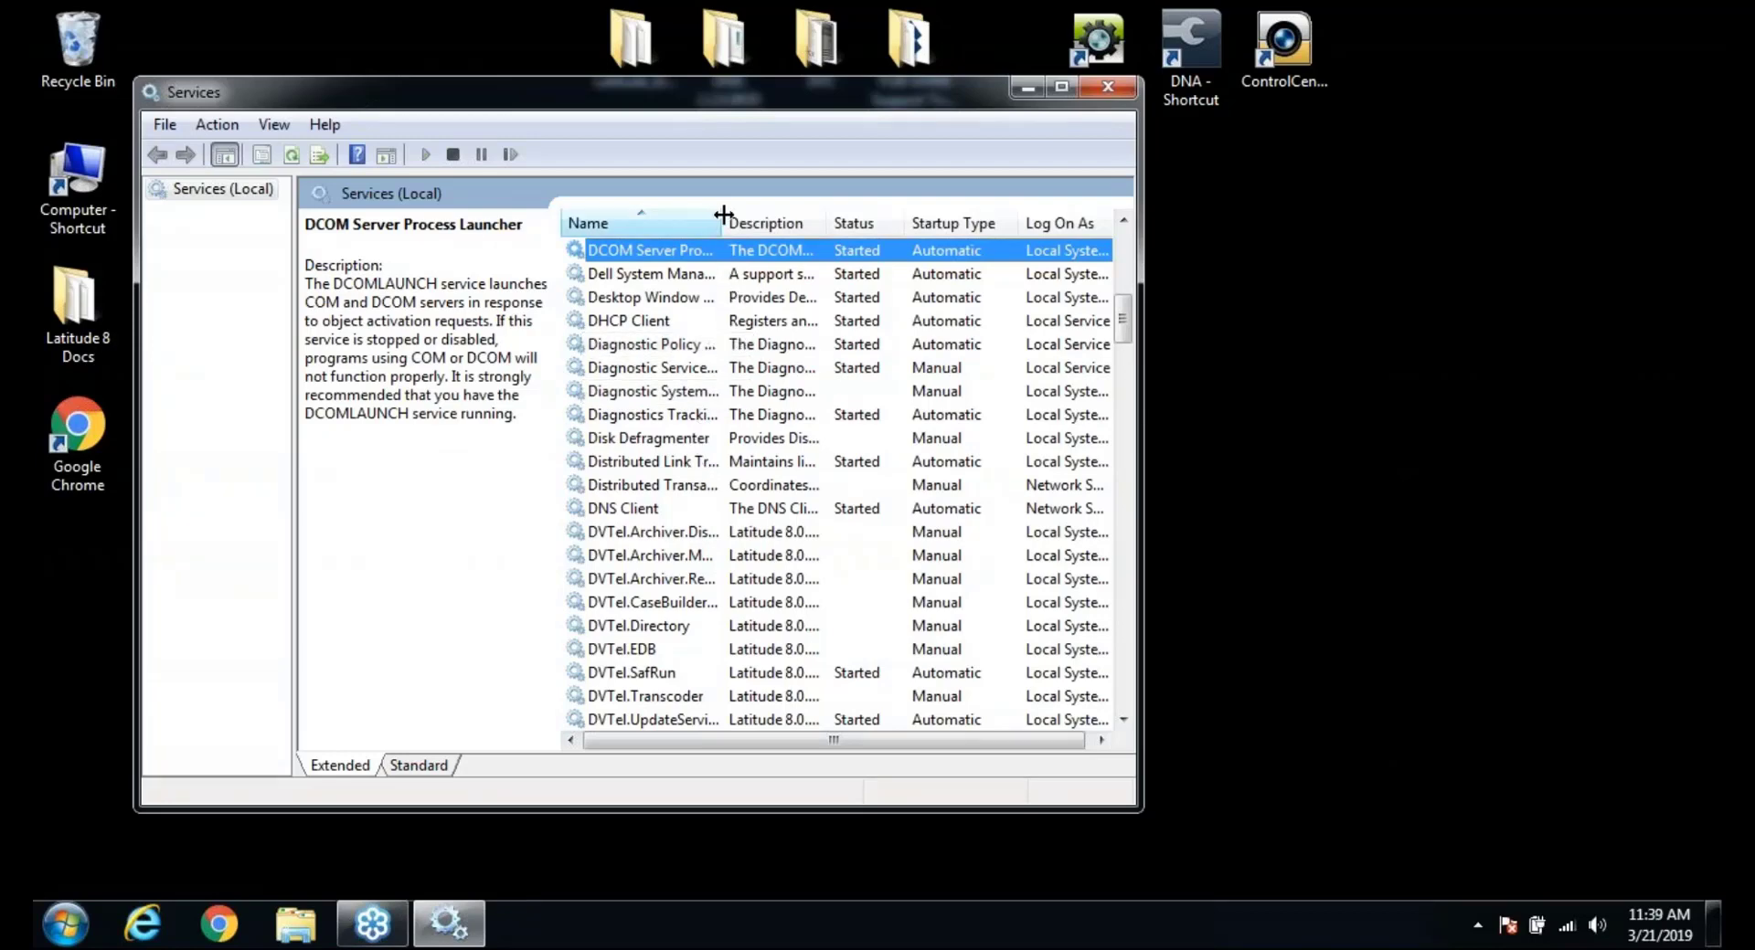
pyautogui.moveTo(723, 214); pyautogui.dragTo(881, 215)
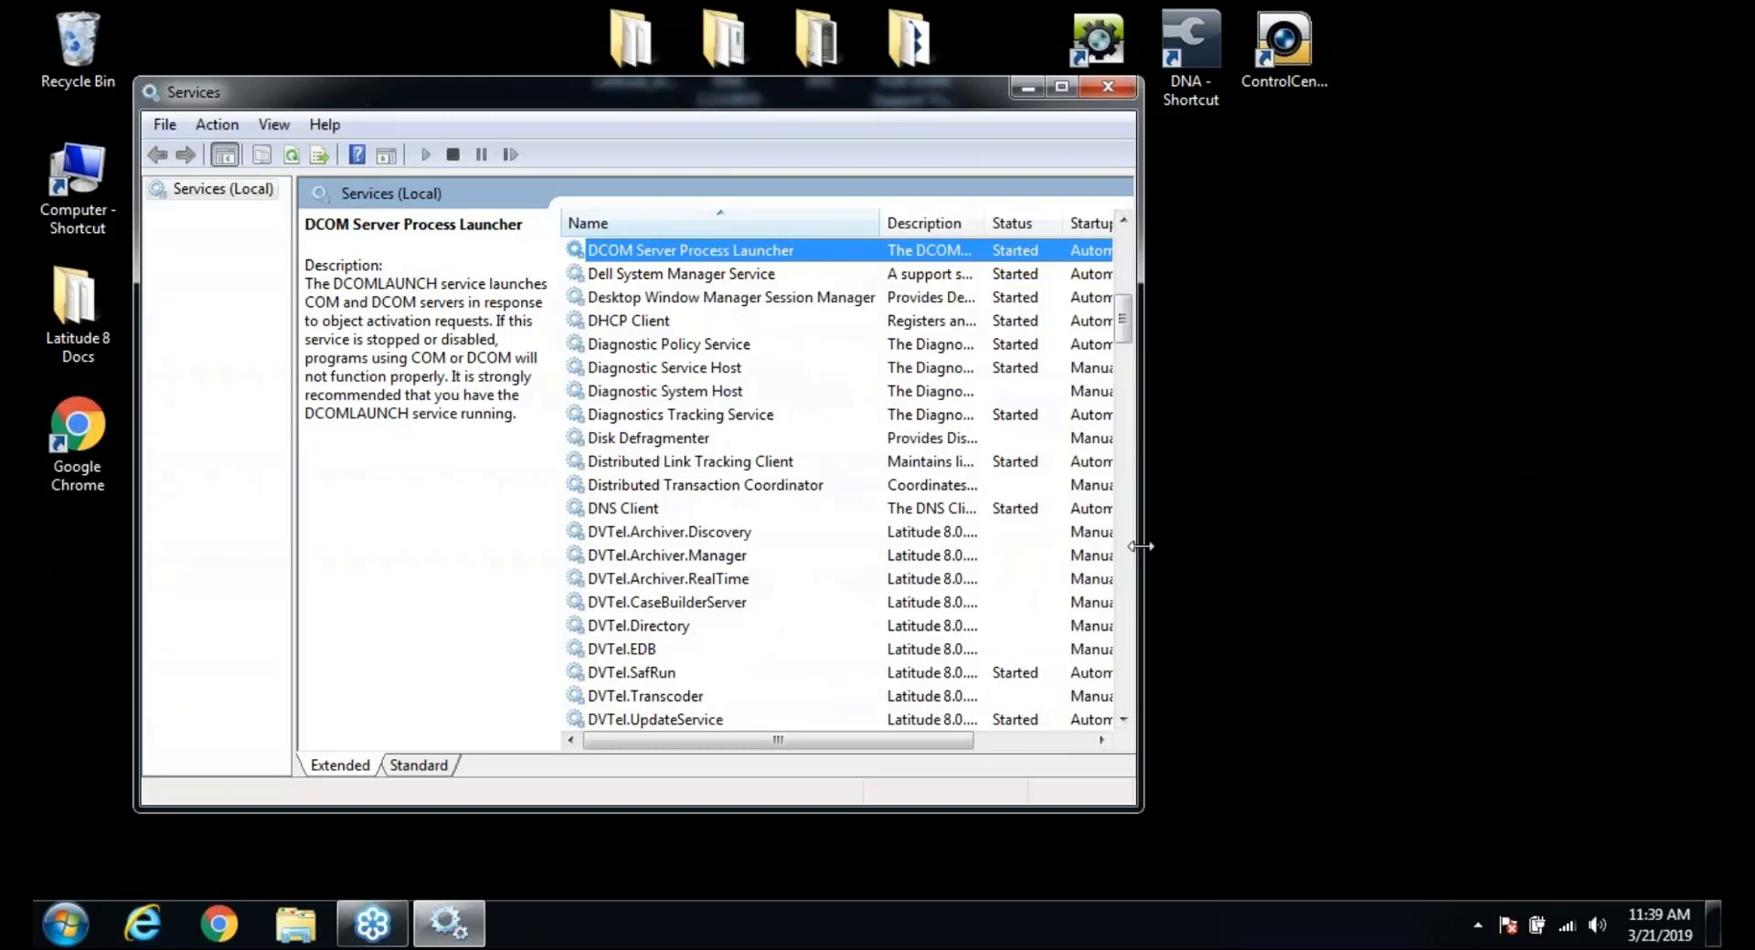
pyautogui.moveTo(1141, 547); pyautogui.dragTo(1398, 528)
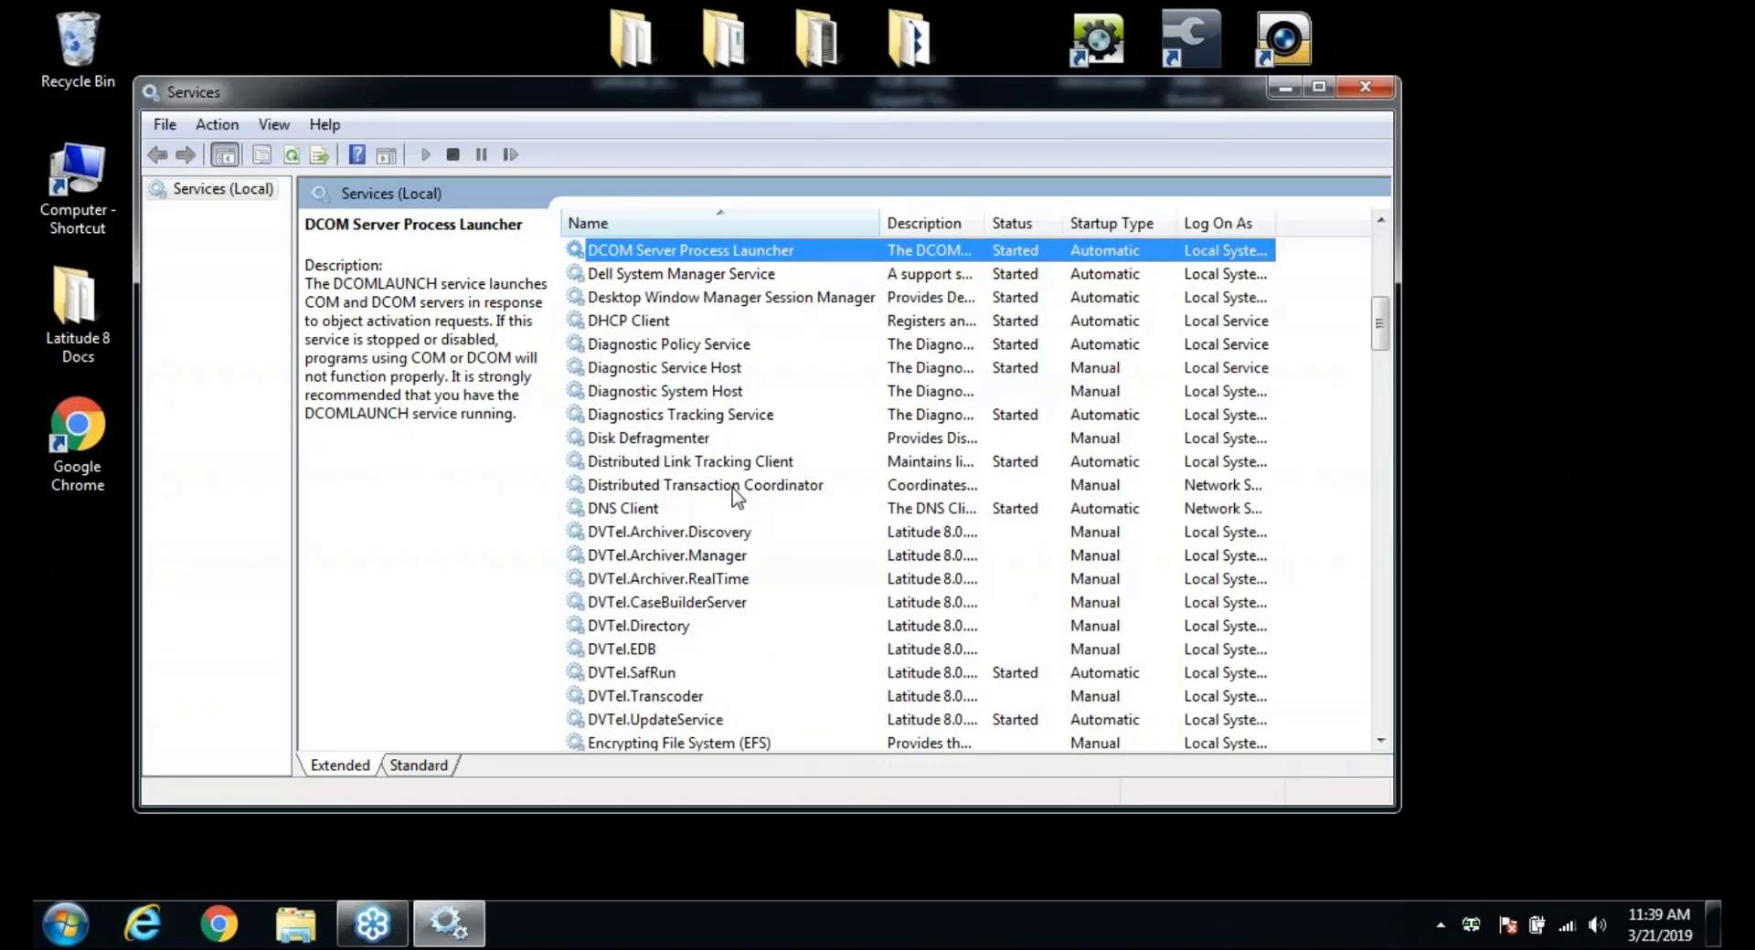
# - Set the Distributed Transaction Coordinator service's startup type to Automatic, start the service, and close Services
pyautogui.click(731, 485)
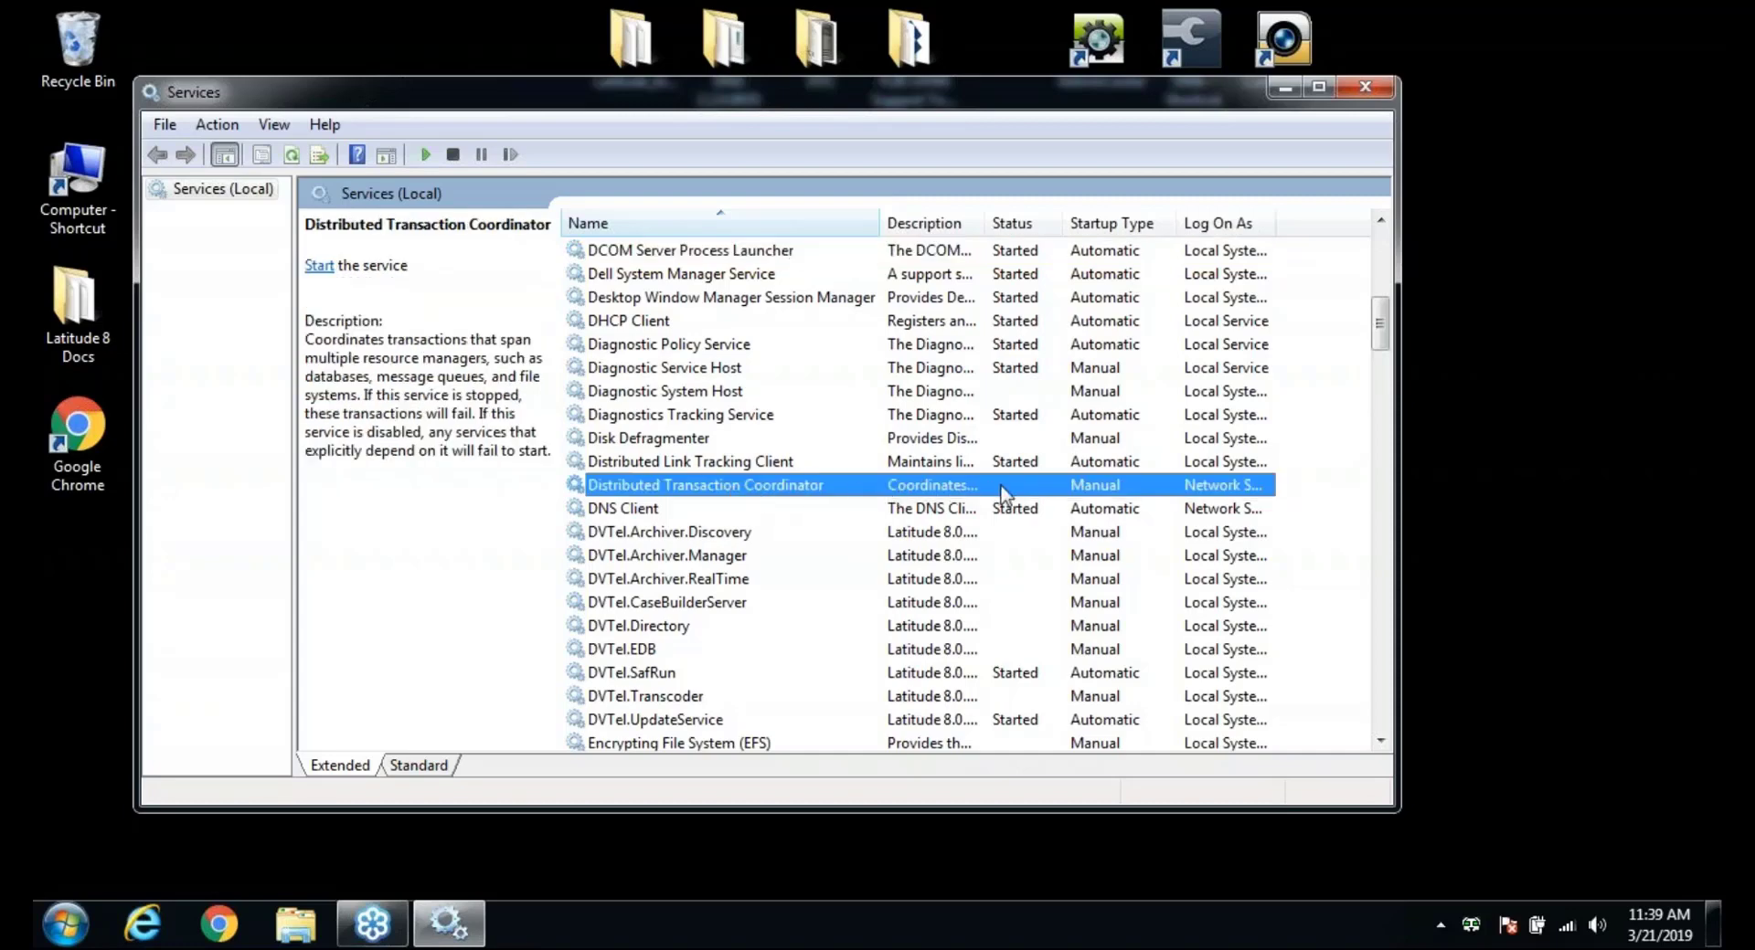
pyautogui.rightClick(768, 491)
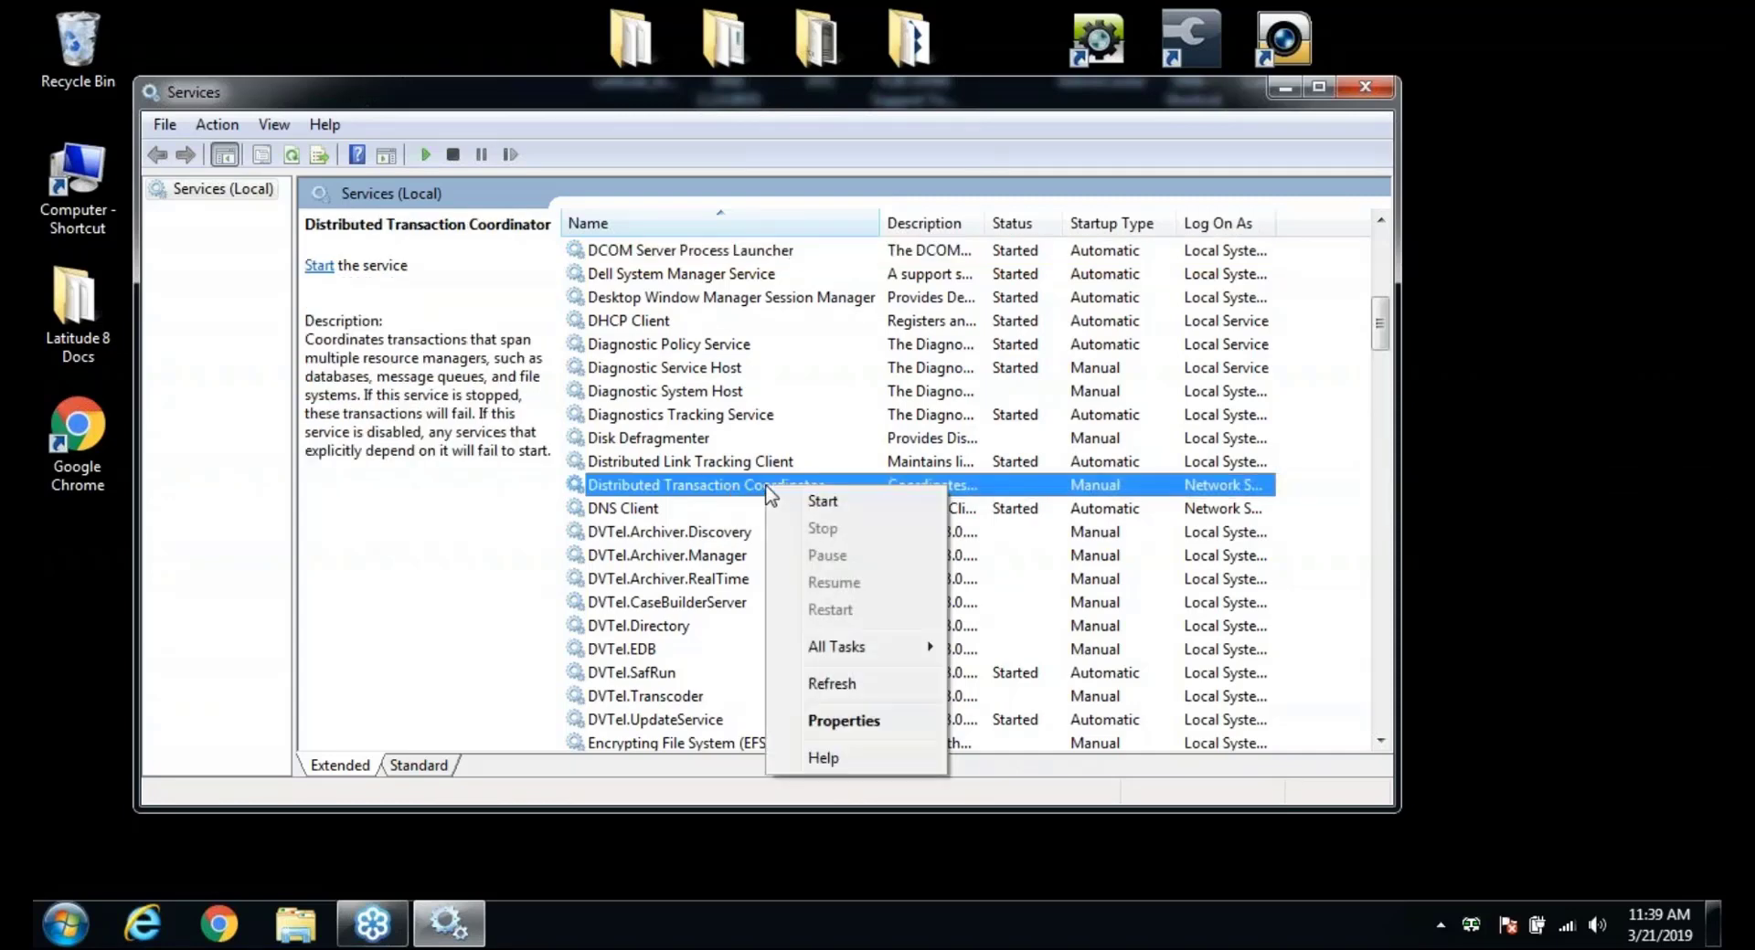
pyautogui.click(858, 729)
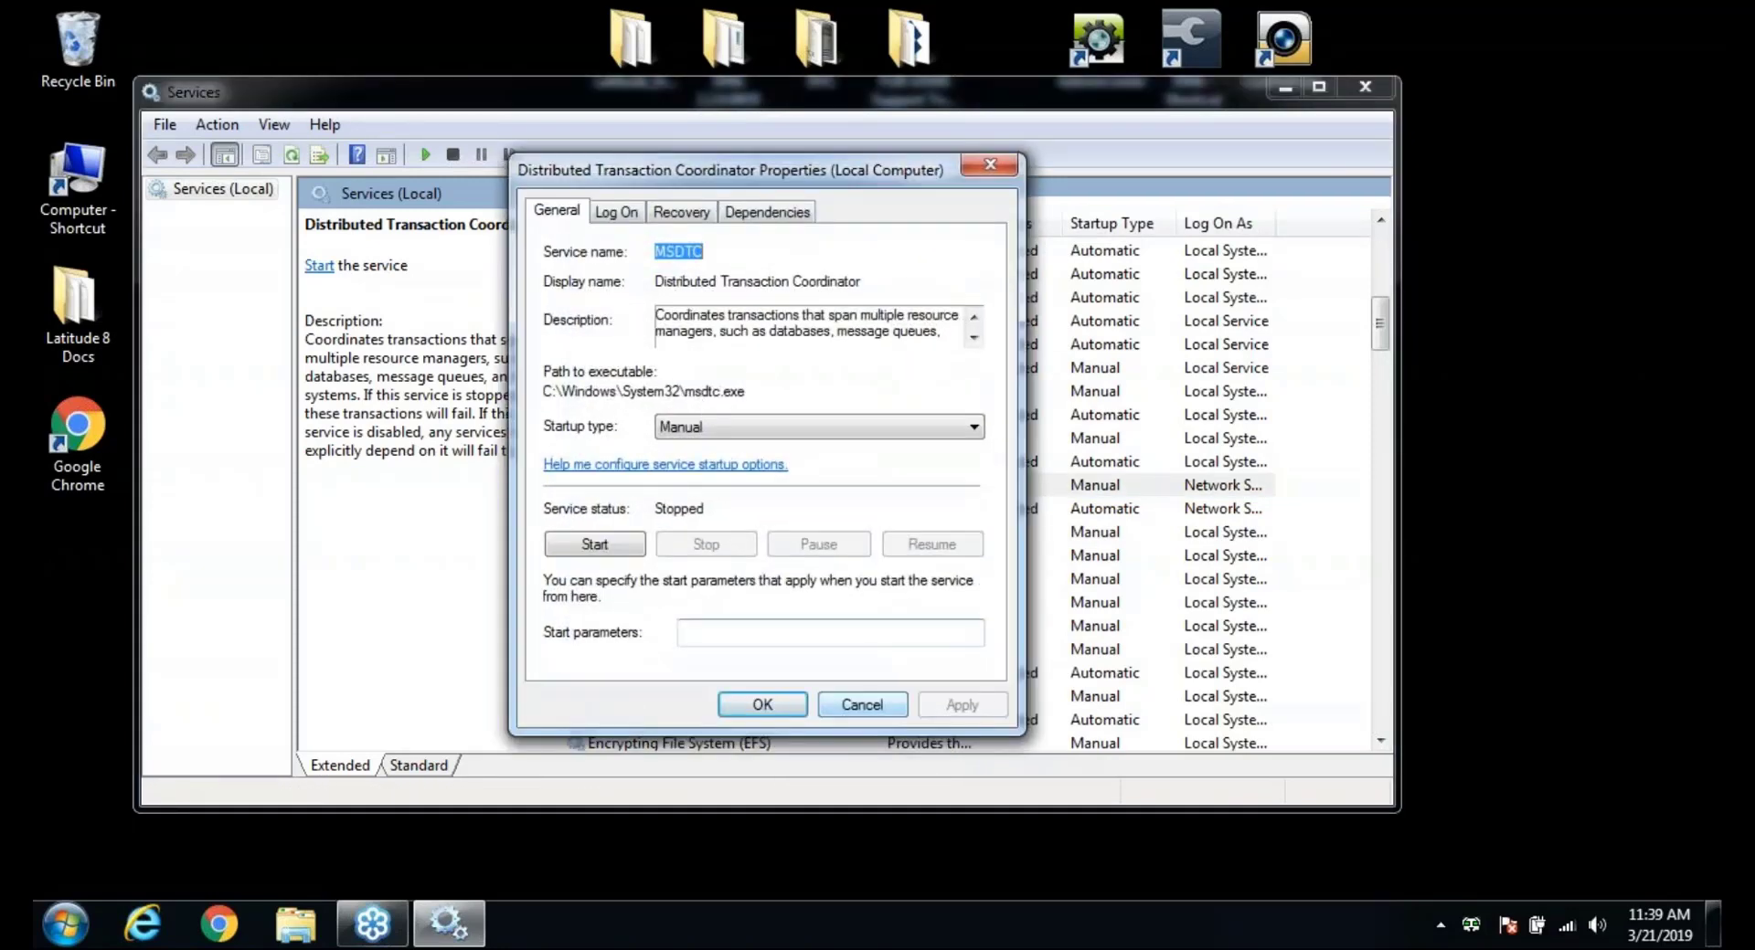
pyautogui.click(720, 427)
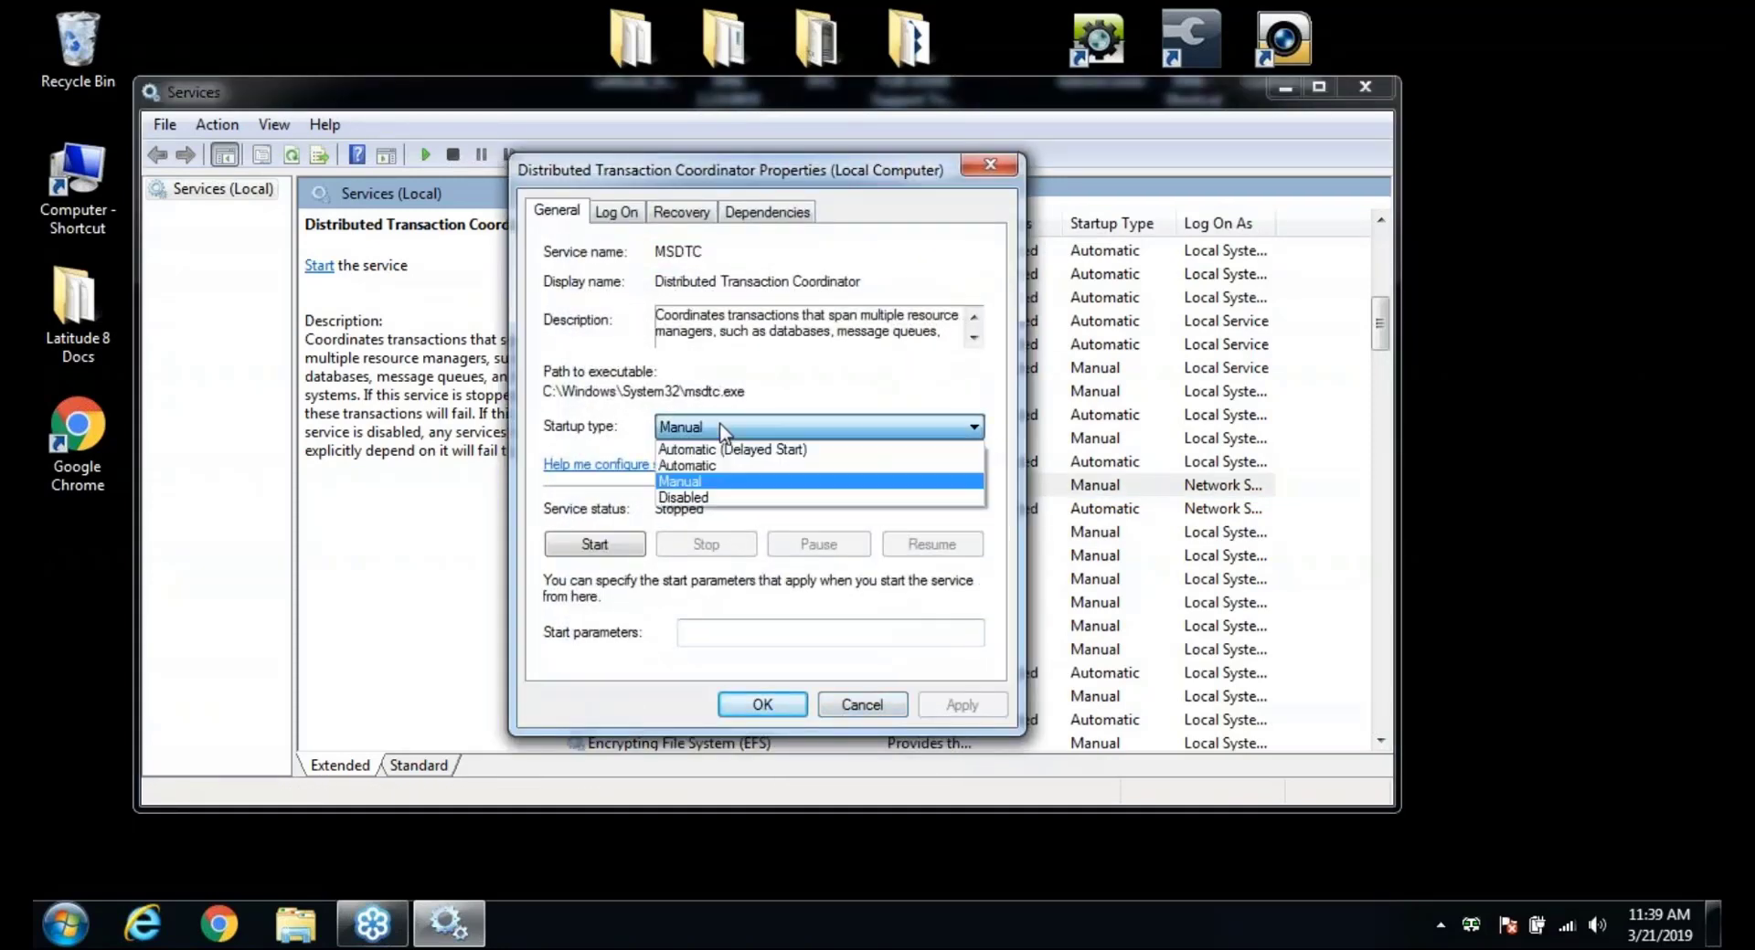
pyautogui.click(714, 468)
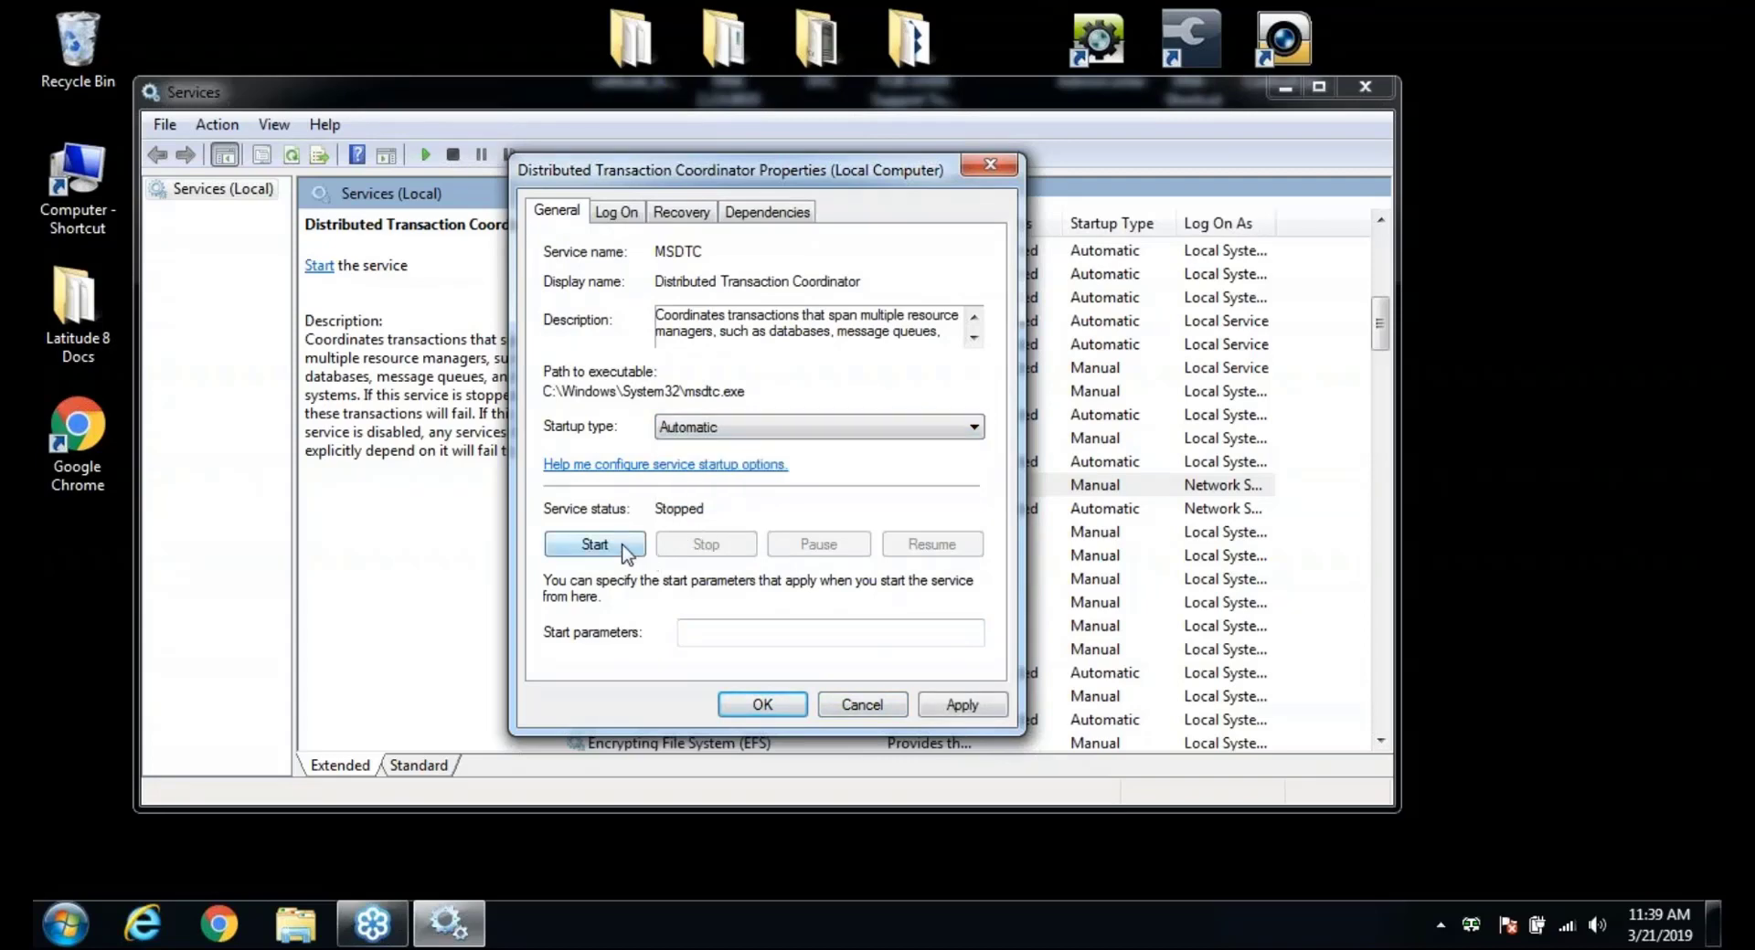
pyautogui.click(596, 545)
pyautogui.click(962, 705)
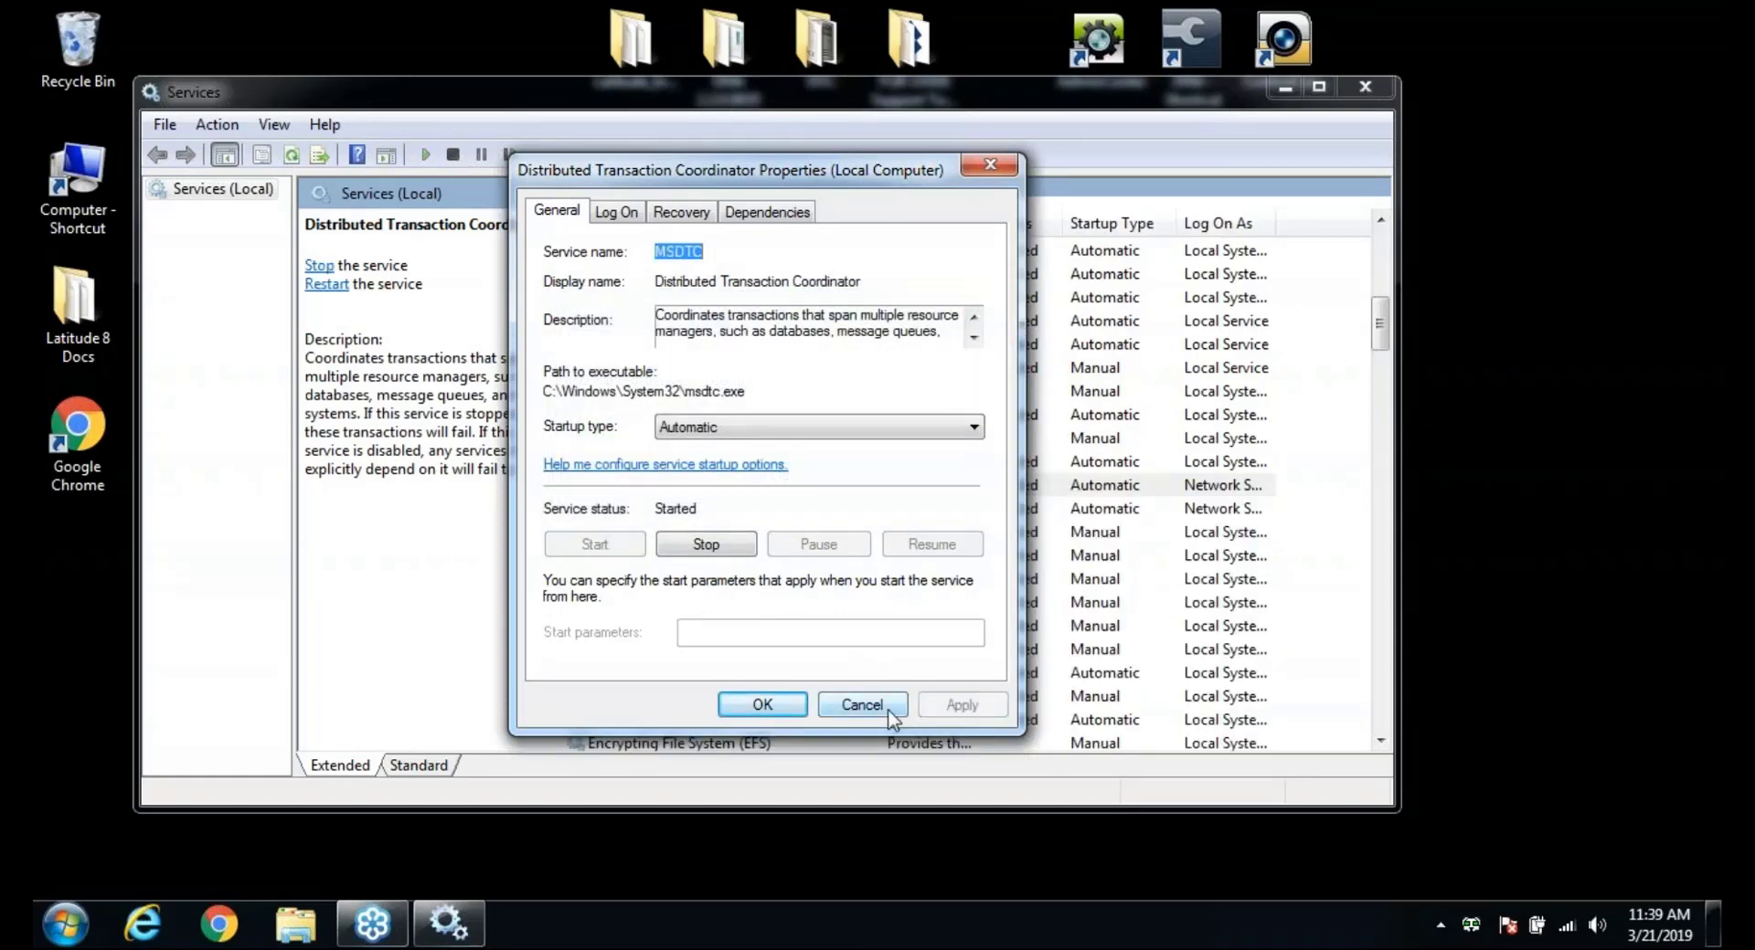
pyautogui.click(789, 705)
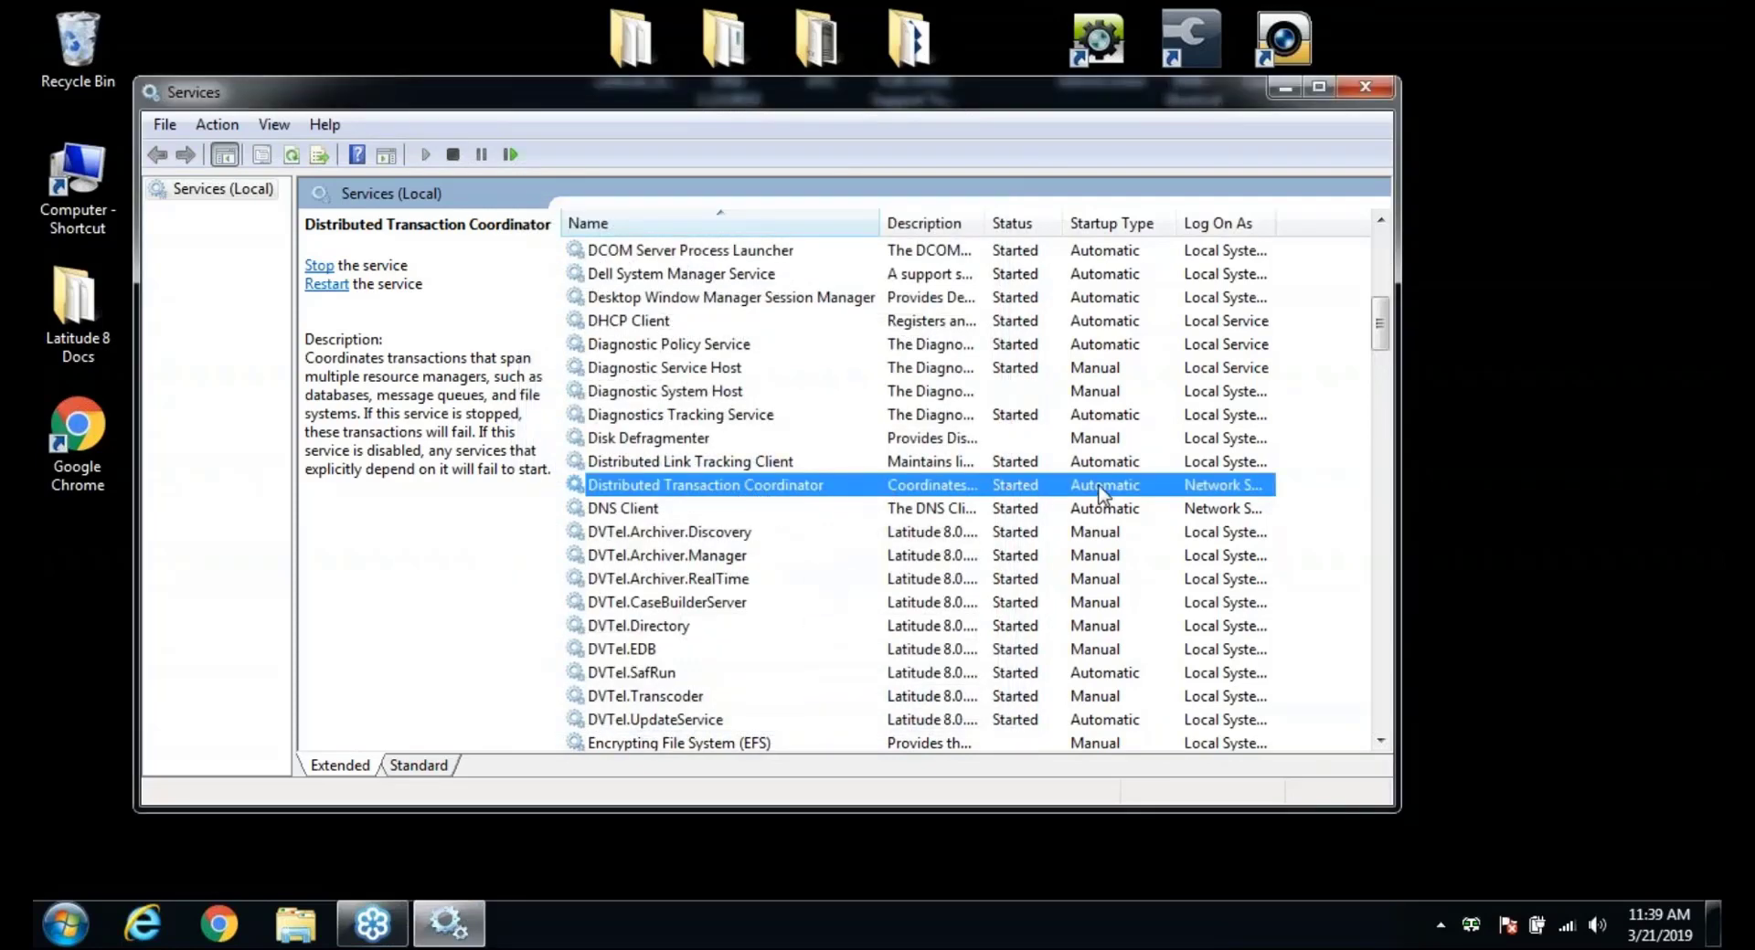
pyautogui.click(1362, 92)
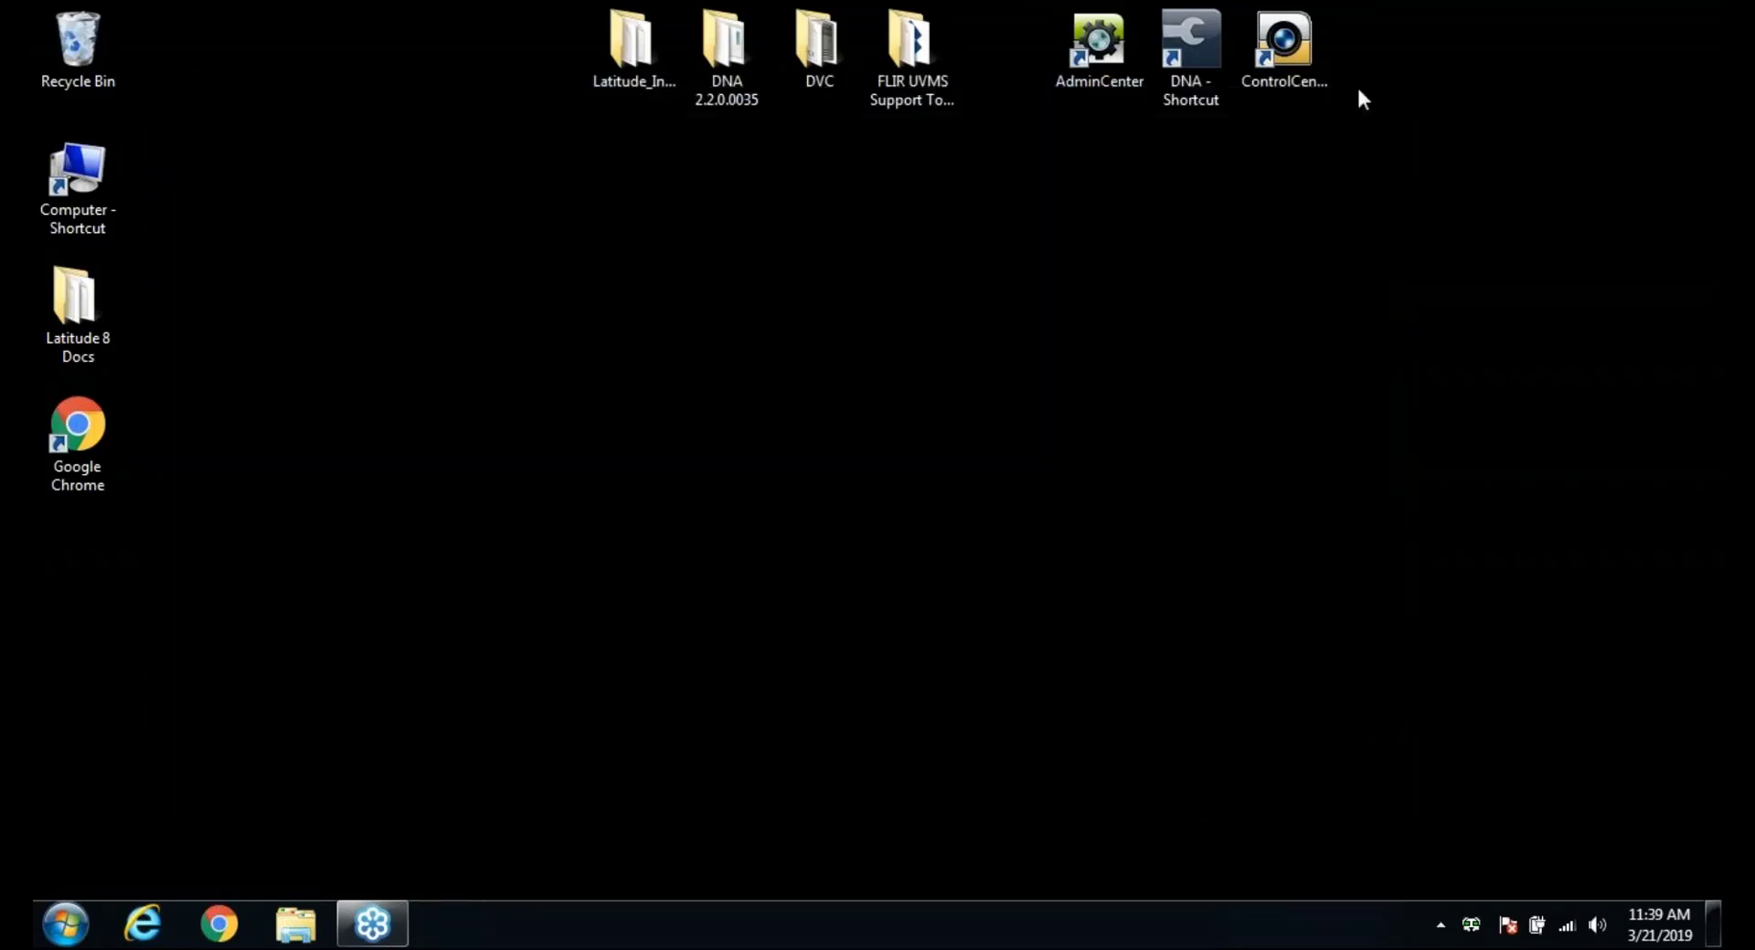
# - Log on to AdminCenter and add a CaseBuilder server under the system in the Physical View
pyautogui.doubleClick(1104, 53)
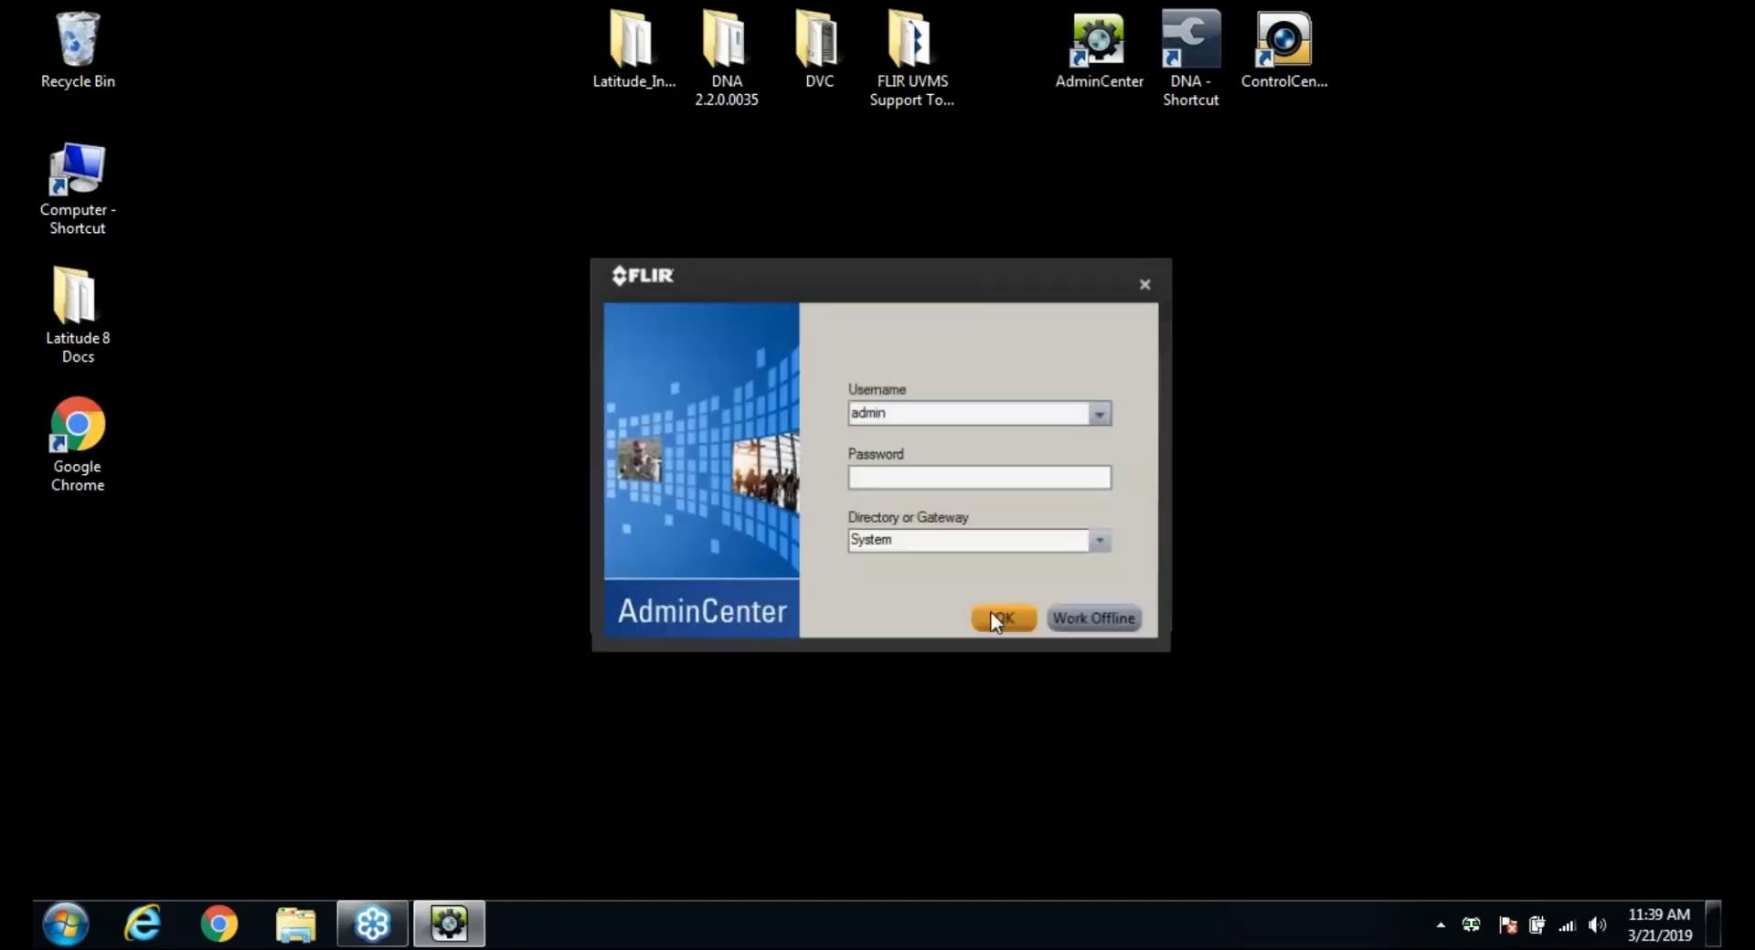
pyautogui.click(980, 620)
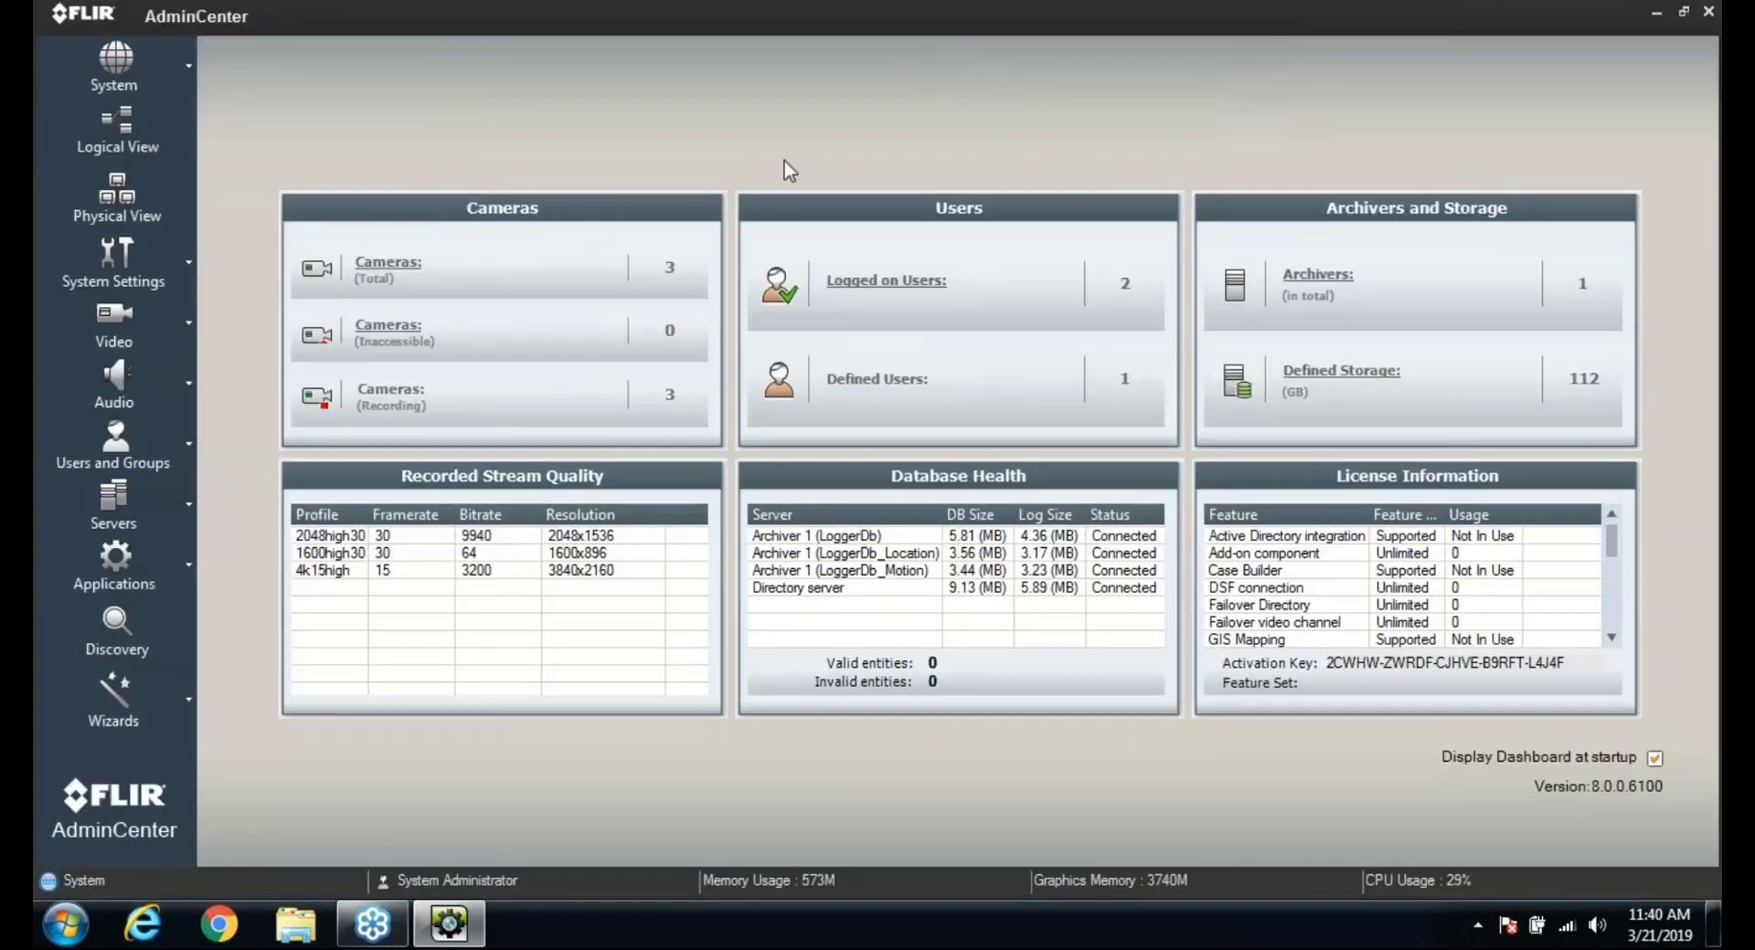
pyautogui.click(118, 208)
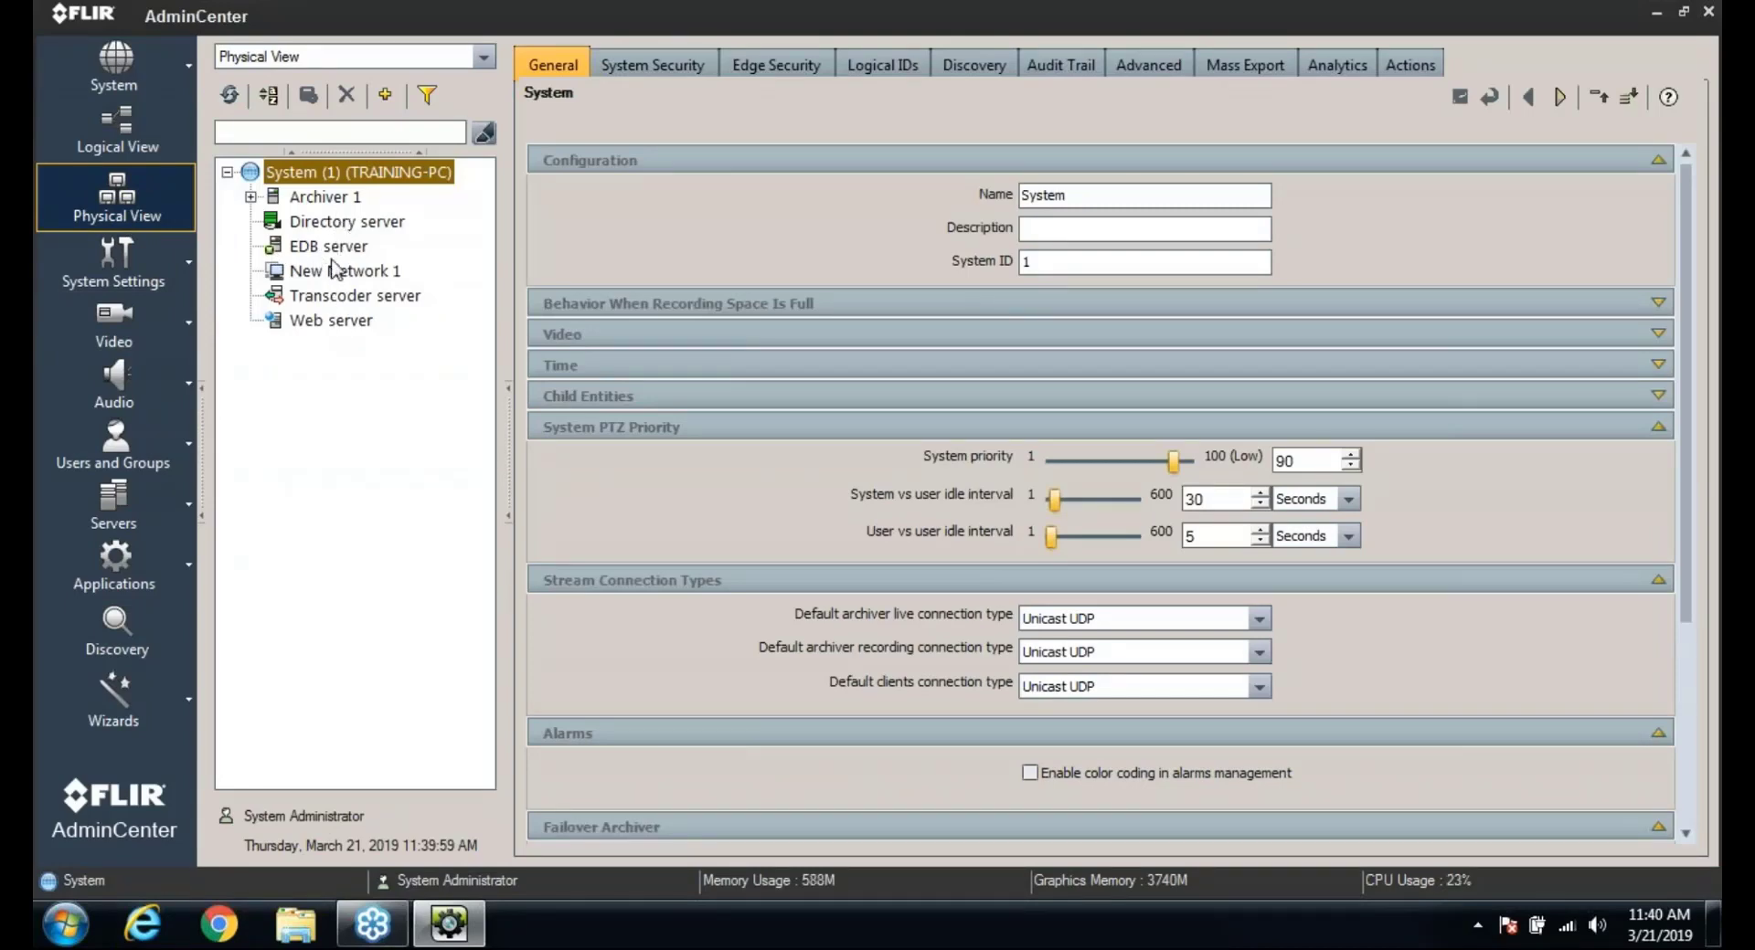
pyautogui.rightClick(323, 180)
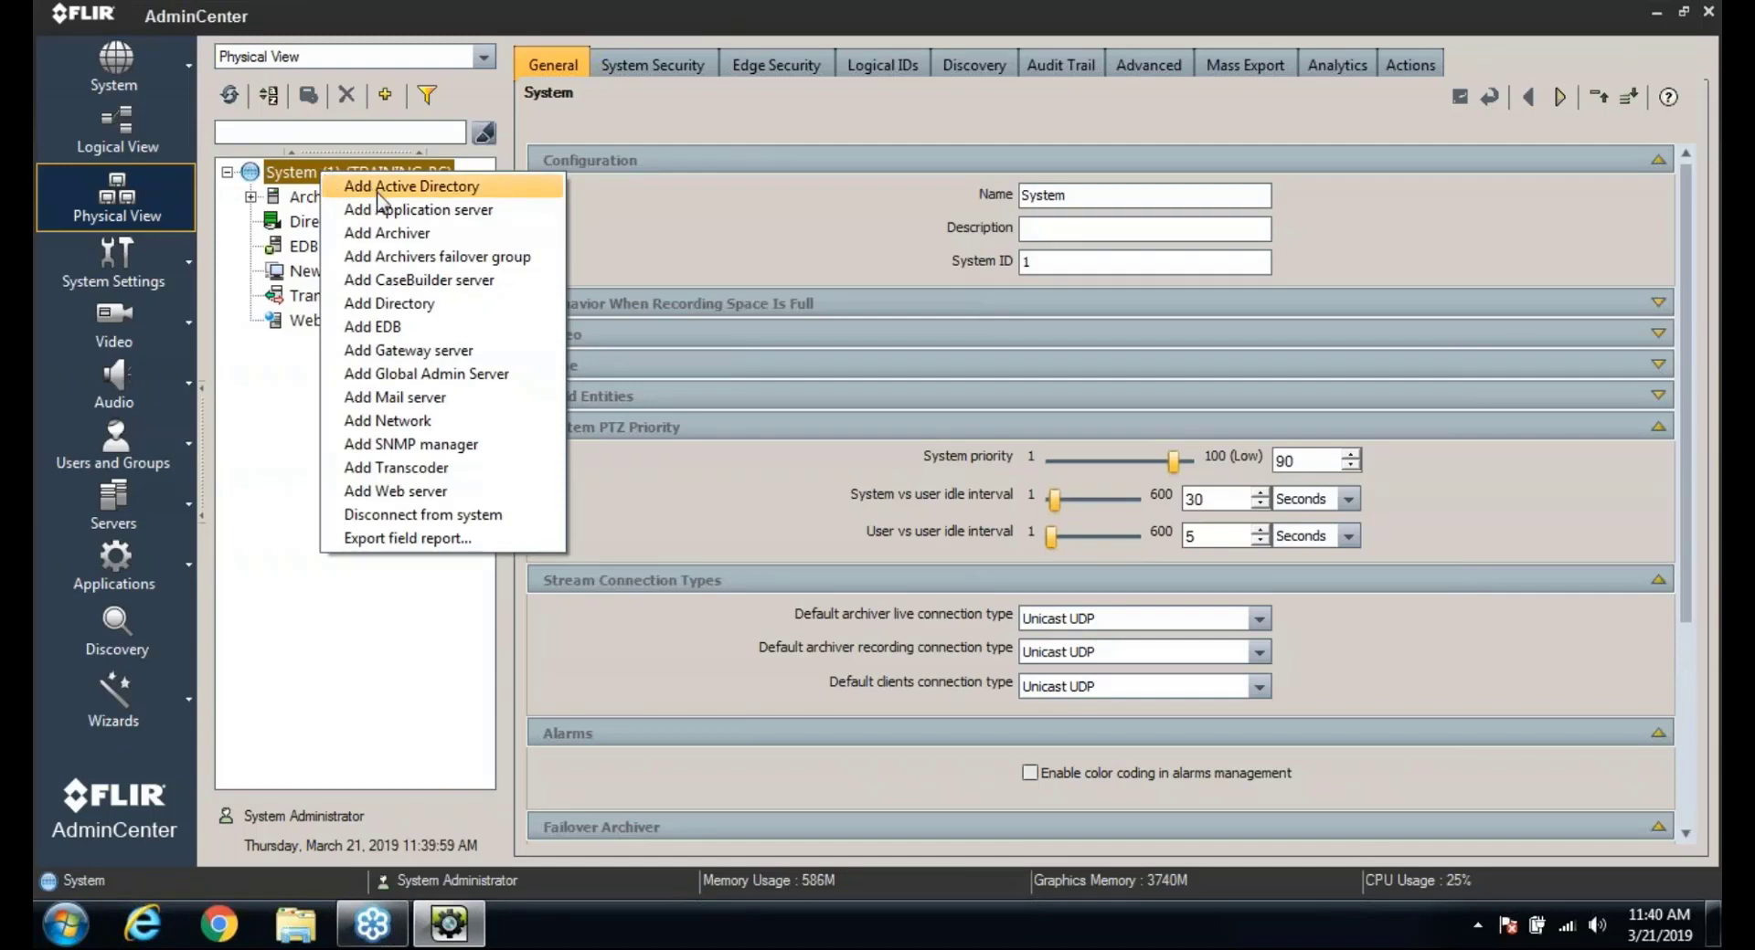
pyautogui.click(434, 281)
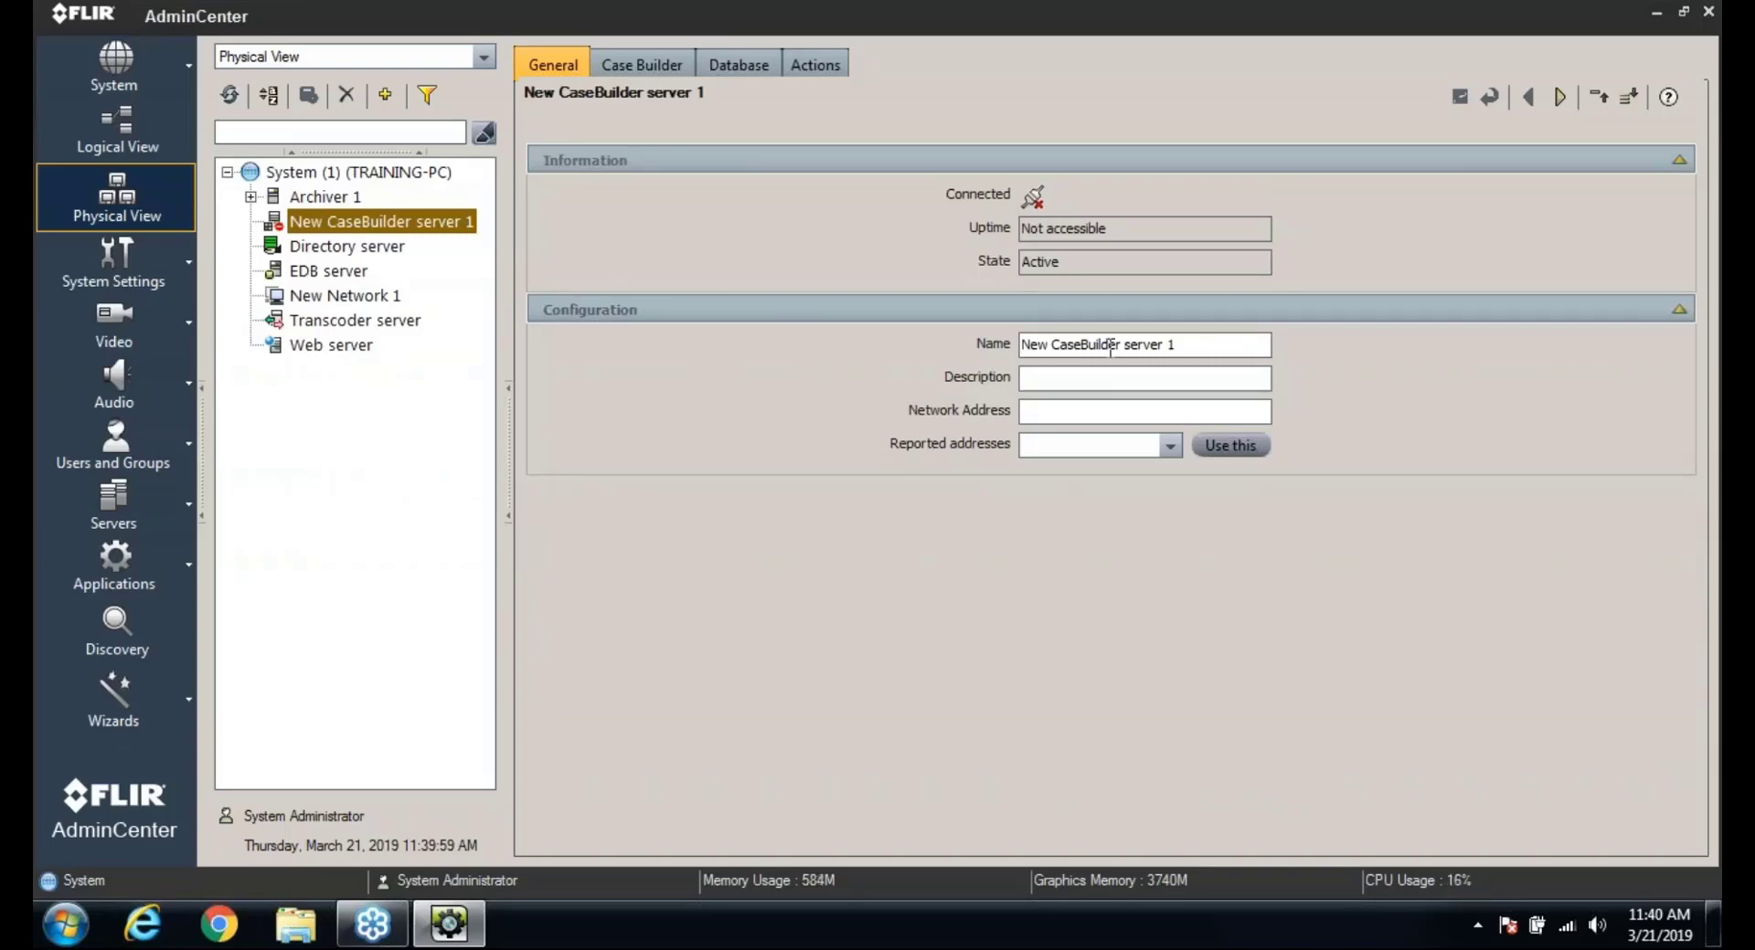
# - Remove "New" from the CaseBuilder server's name, capitalize "Server", and set its network address to 192.168.0.25
pyautogui.doubleClick(1037, 344)
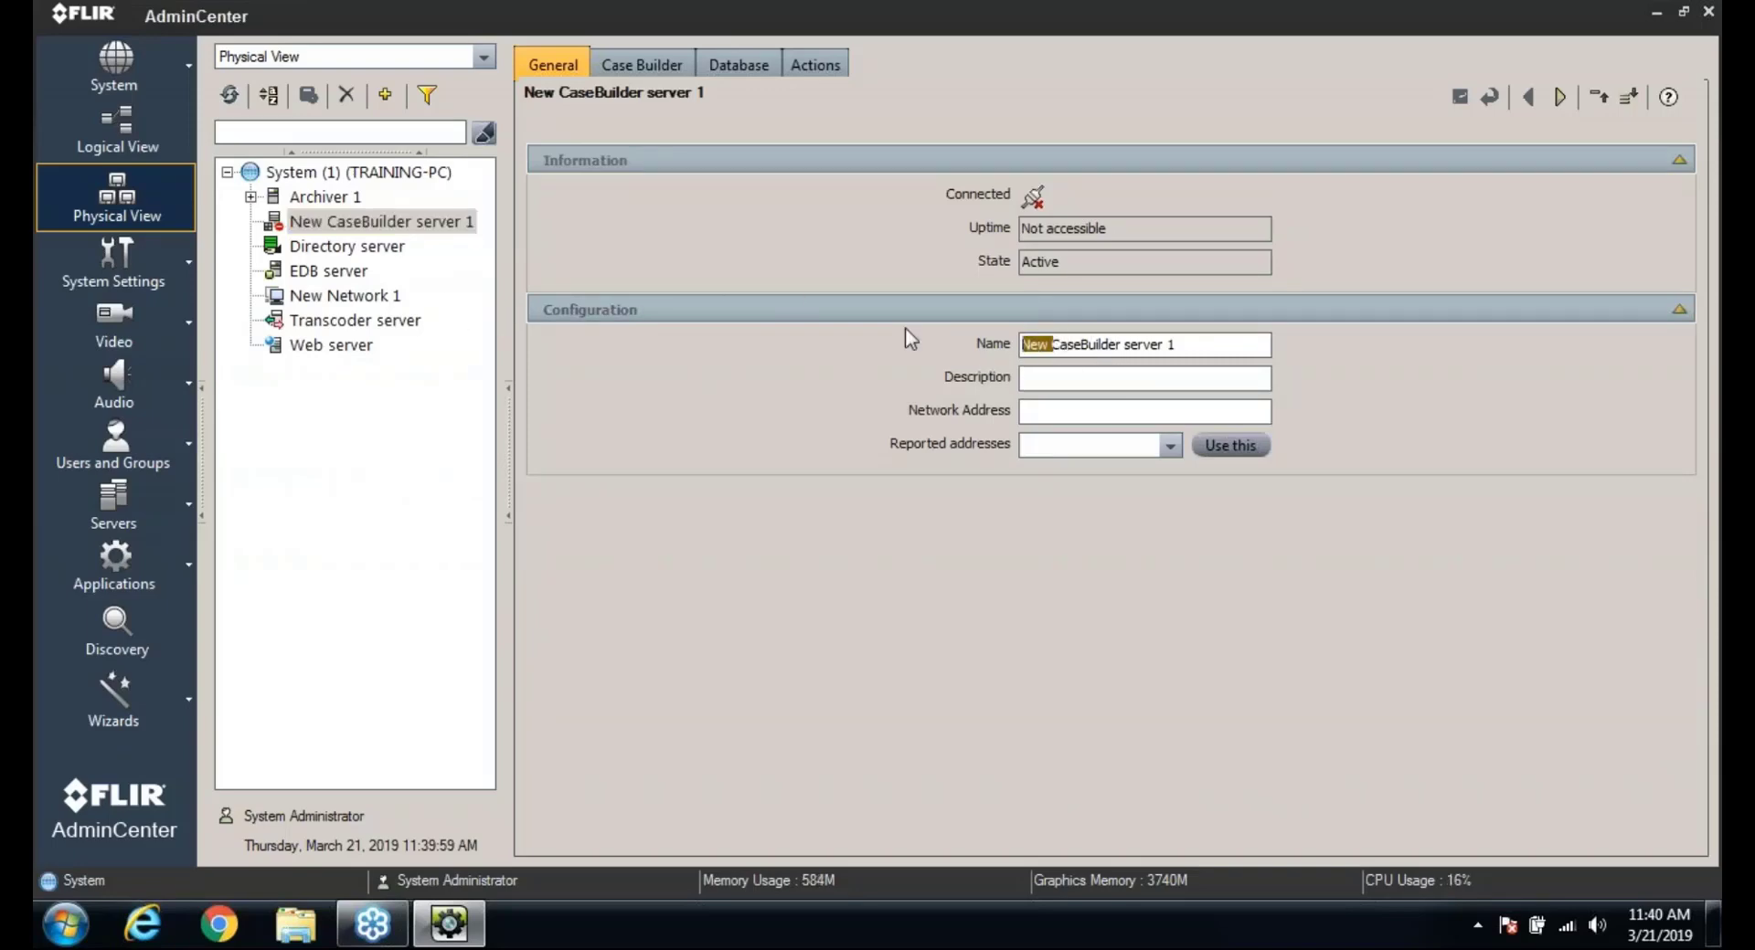
pyautogui.press('Delete')
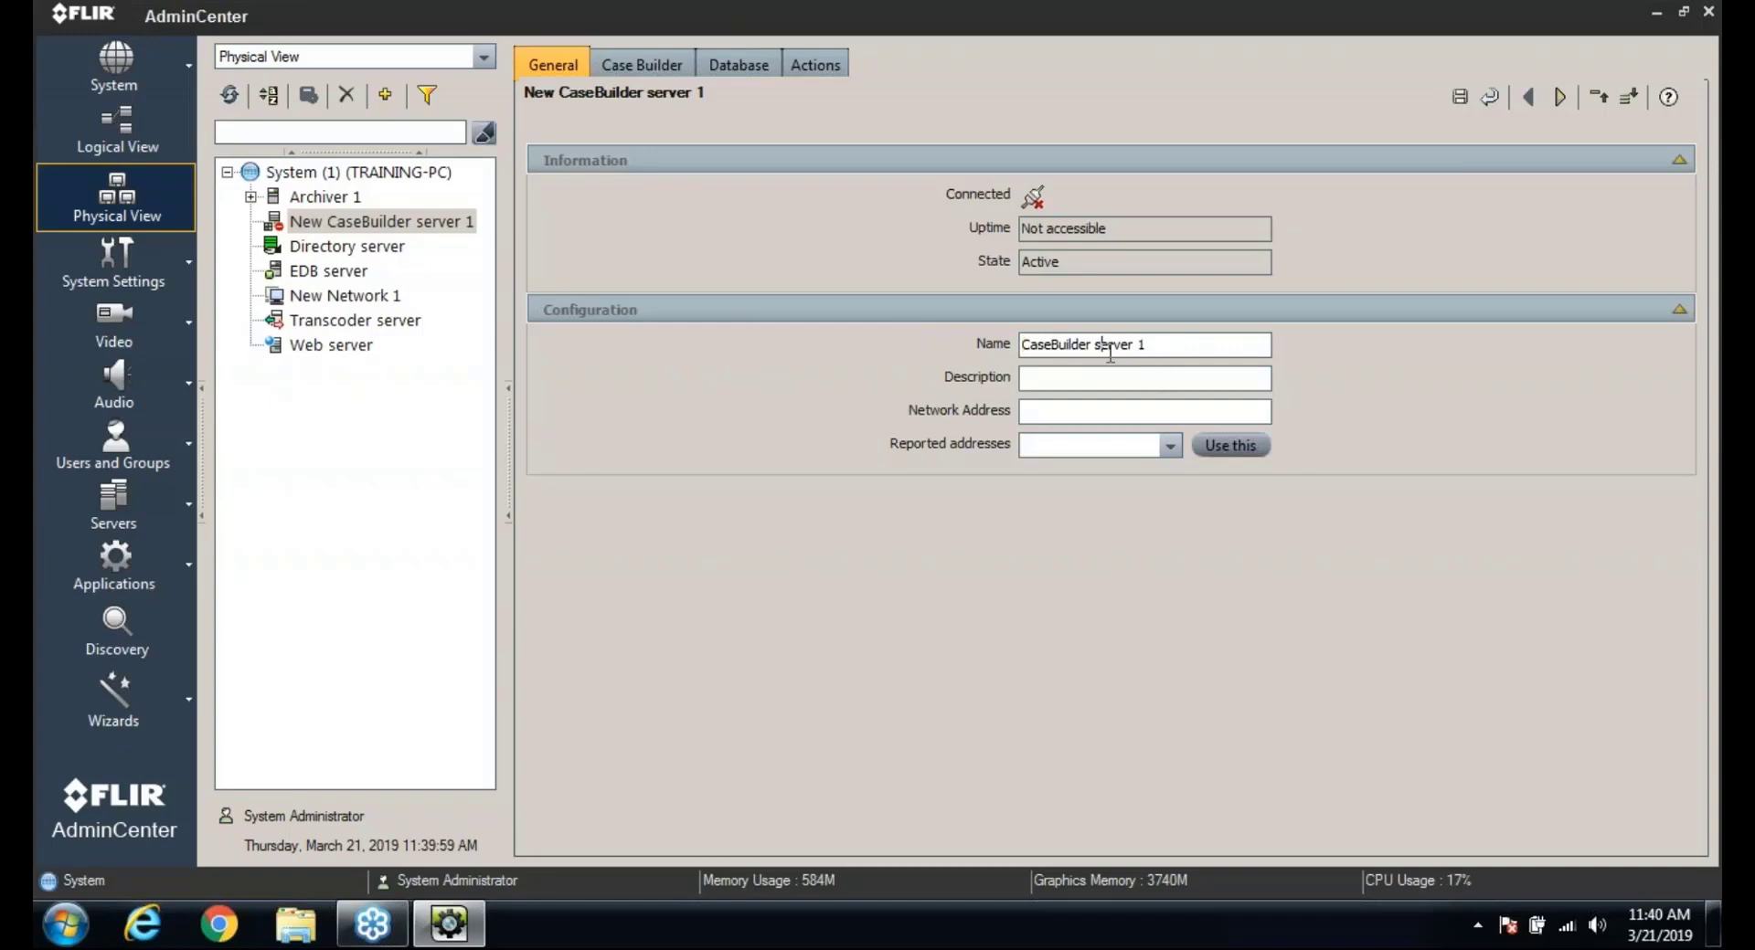
pyautogui.doubleClick(1109, 351)
pyautogui.write('Server')
pyautogui.write('192')
pyautogui.write('.168.0.25')
# - Show the server's Case Builder settings, switch to Windows Explorer, and create a folder named CaseBuilder on Local Disk (C:)
pyautogui.click(671, 69)
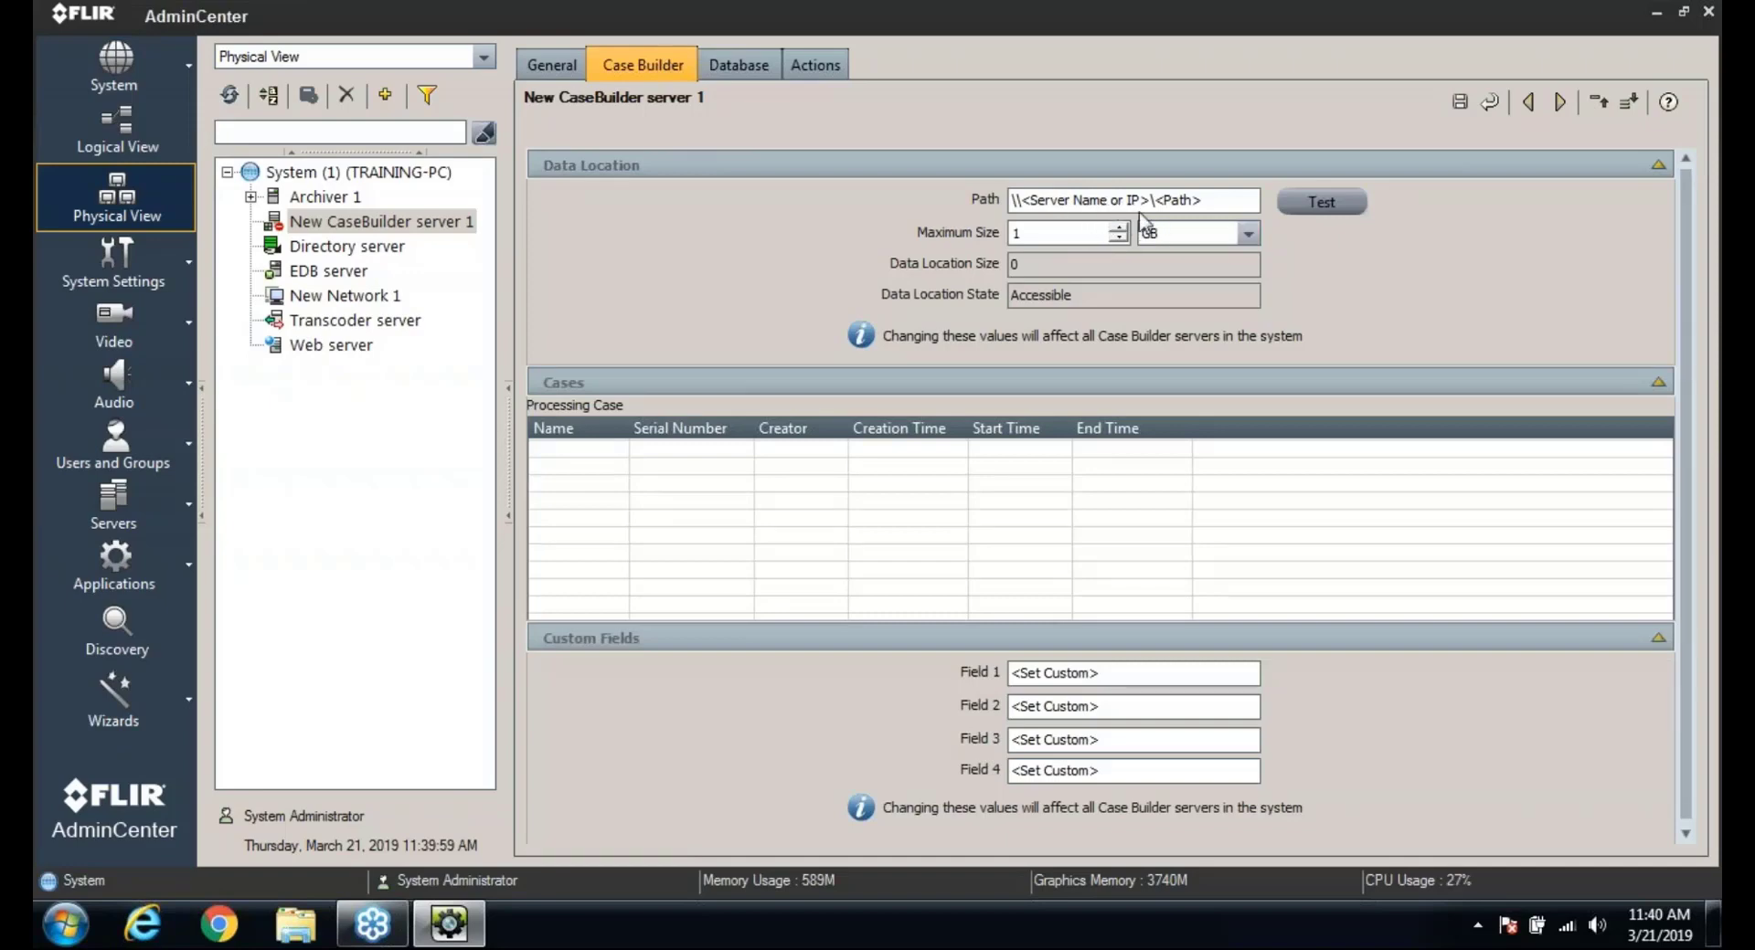
pyautogui.click(293, 928)
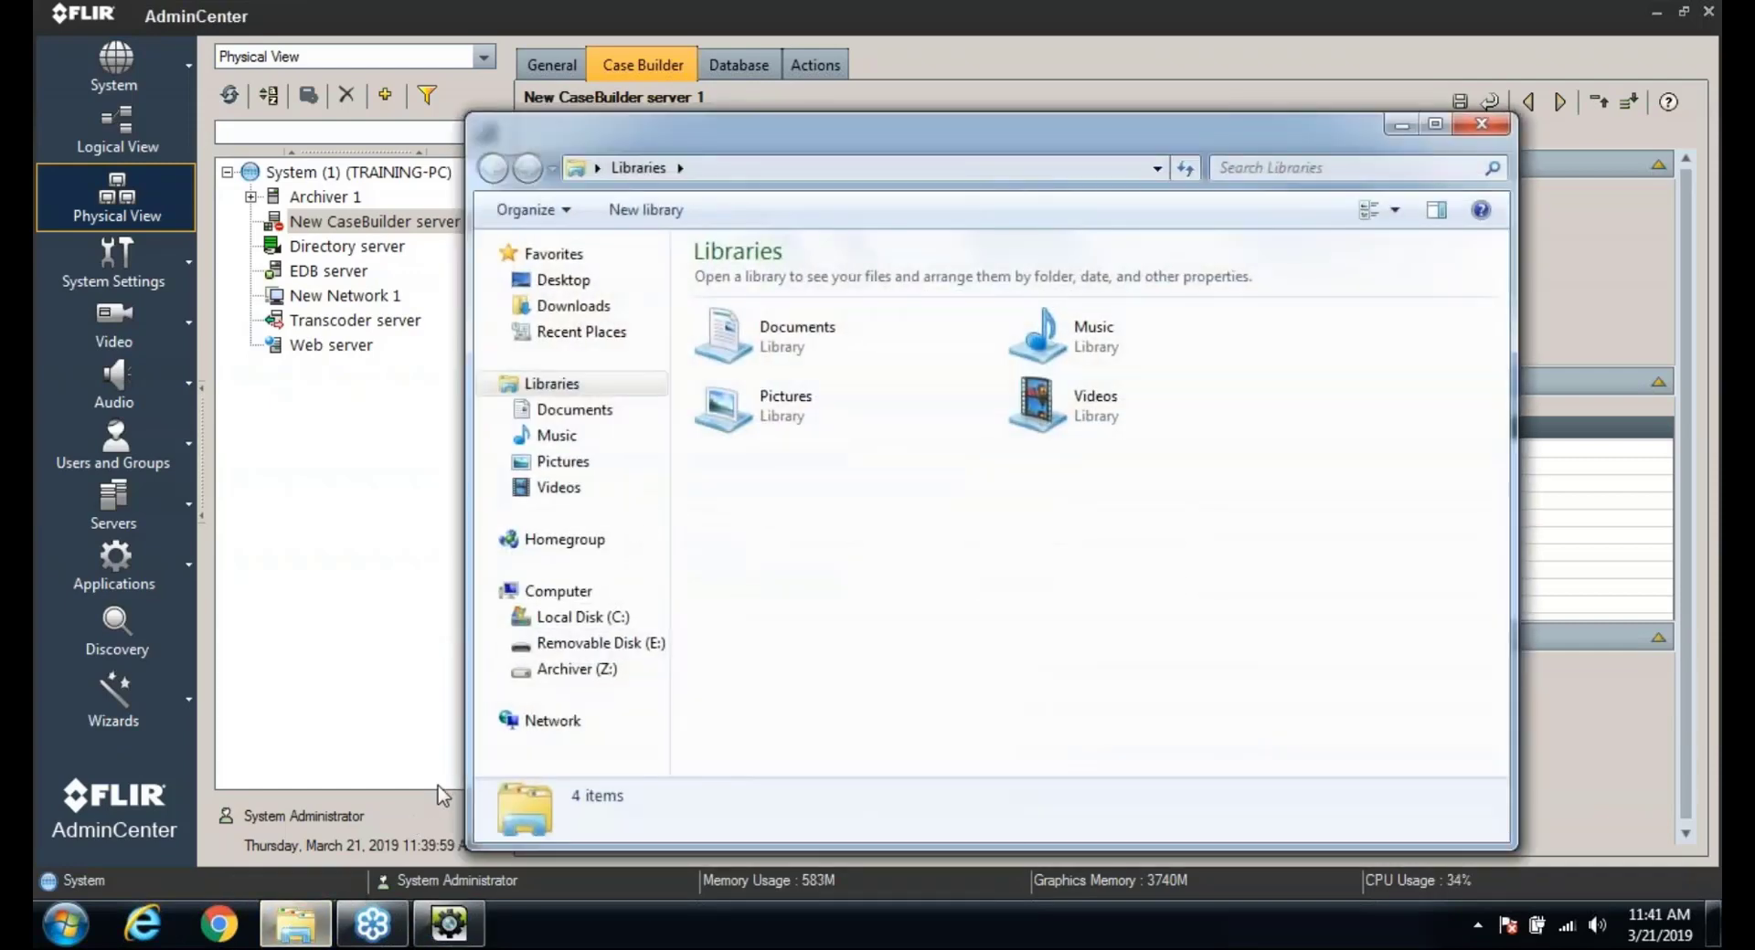
pyautogui.click(565, 621)
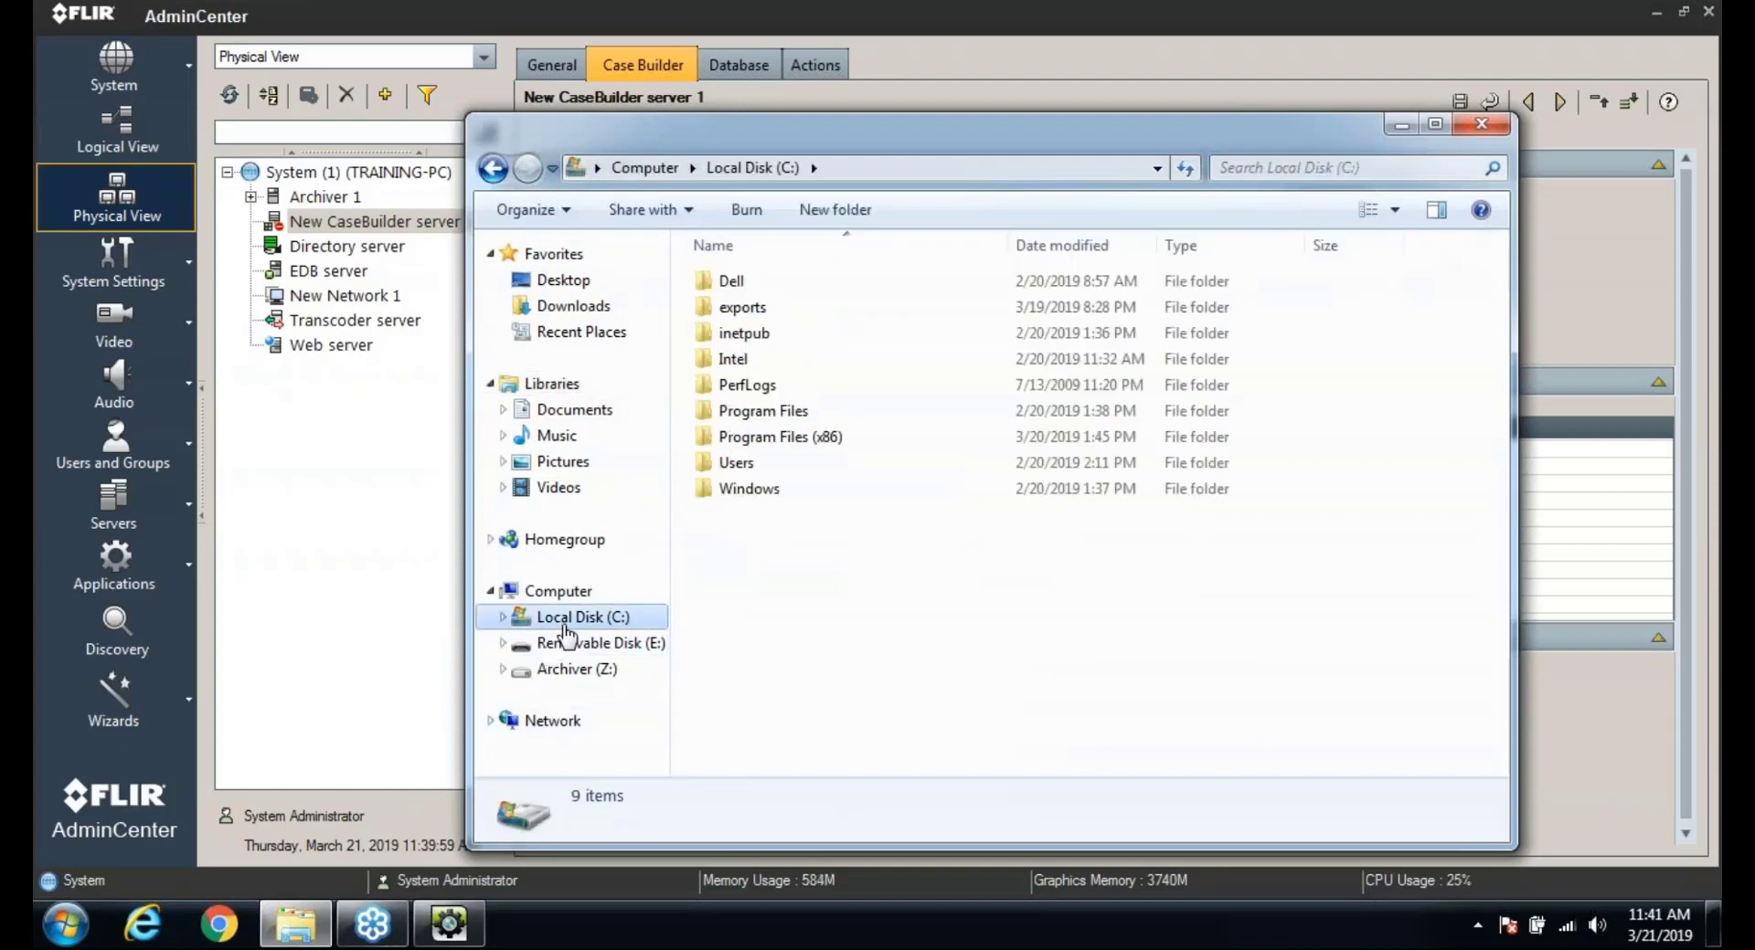
pyautogui.rightClick(826, 573)
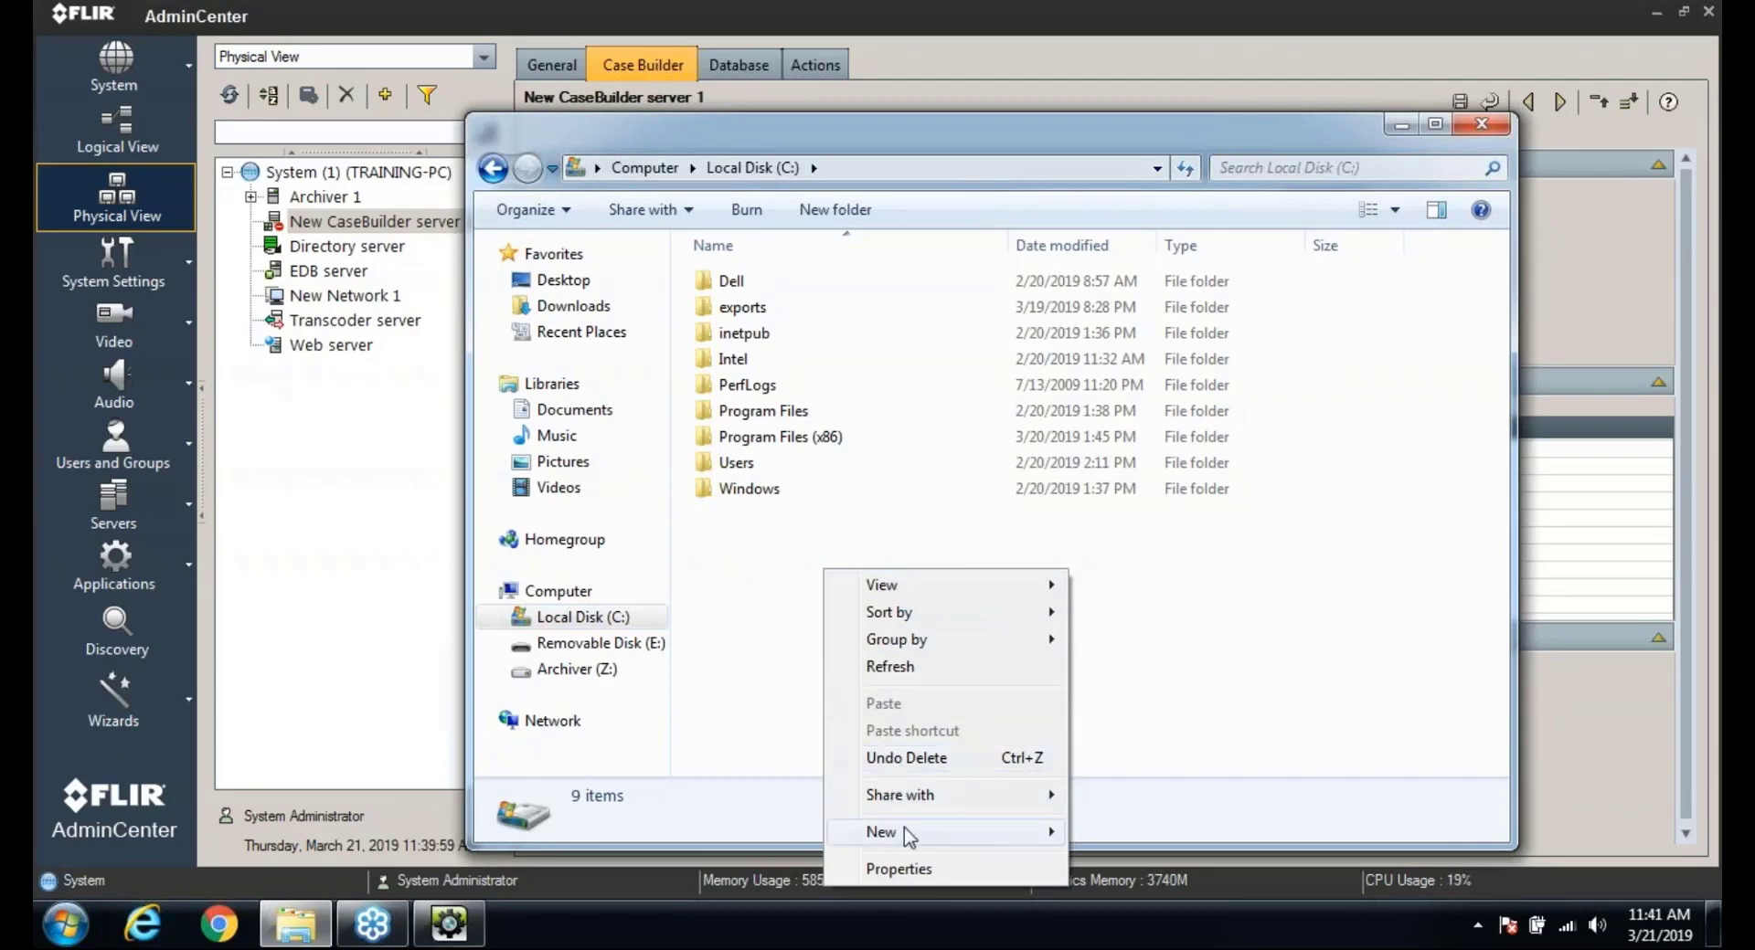
pyautogui.moveTo(914, 845)
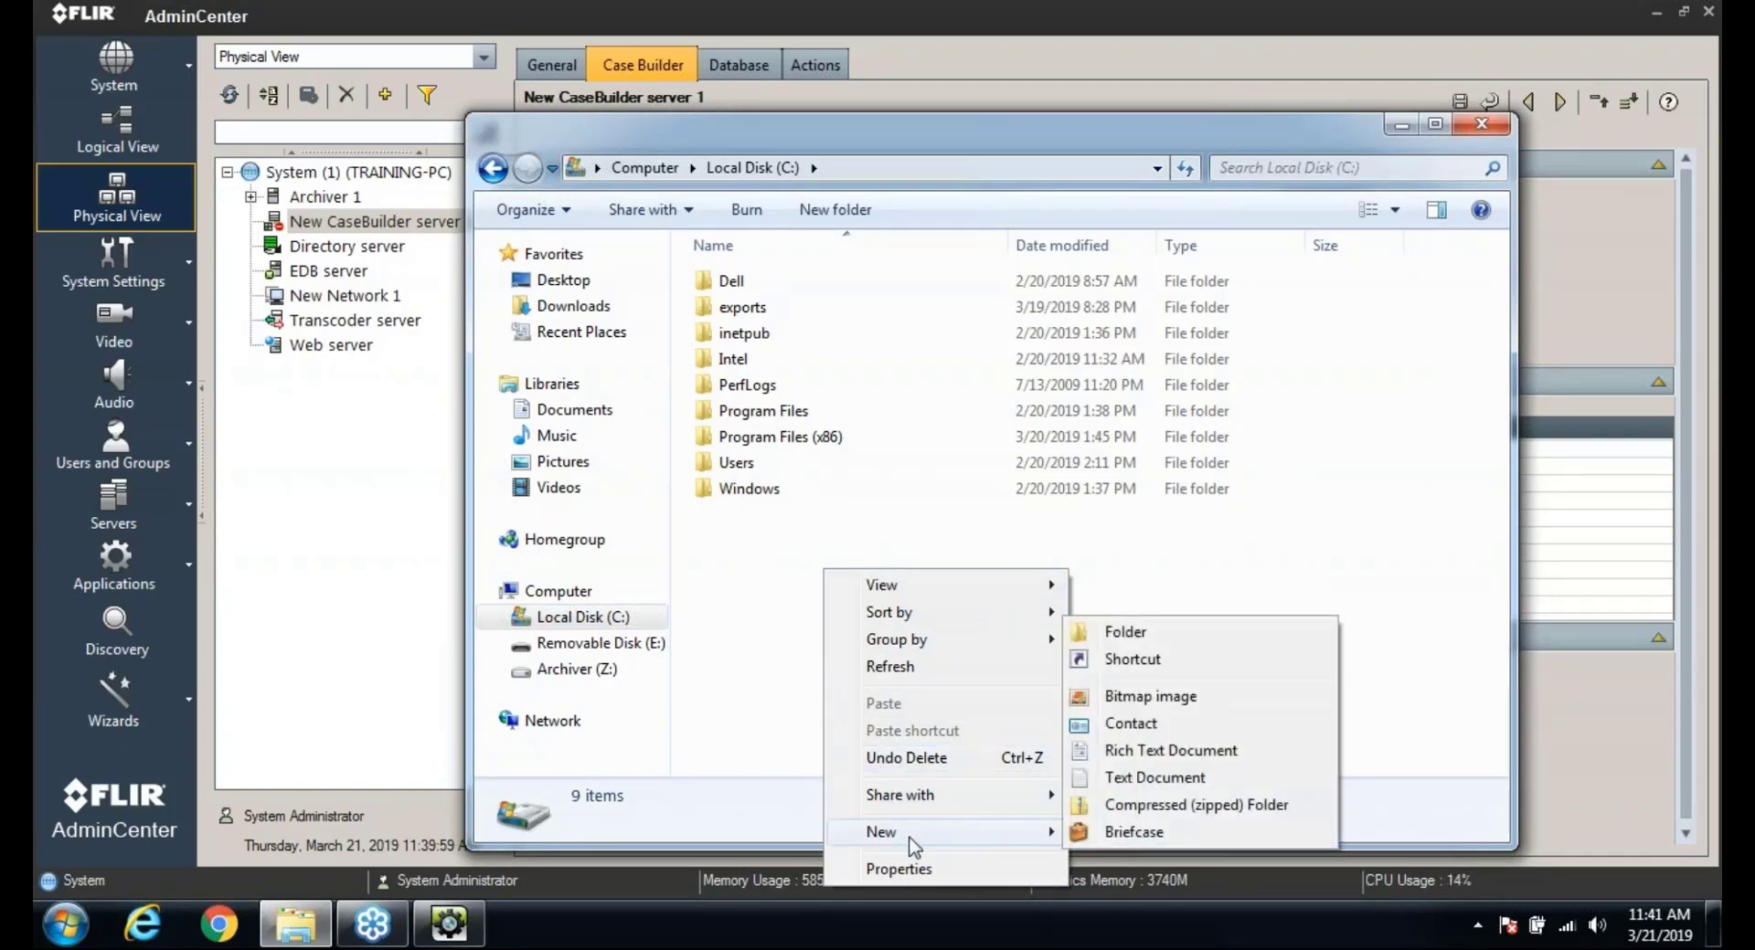
pyautogui.click(1138, 633)
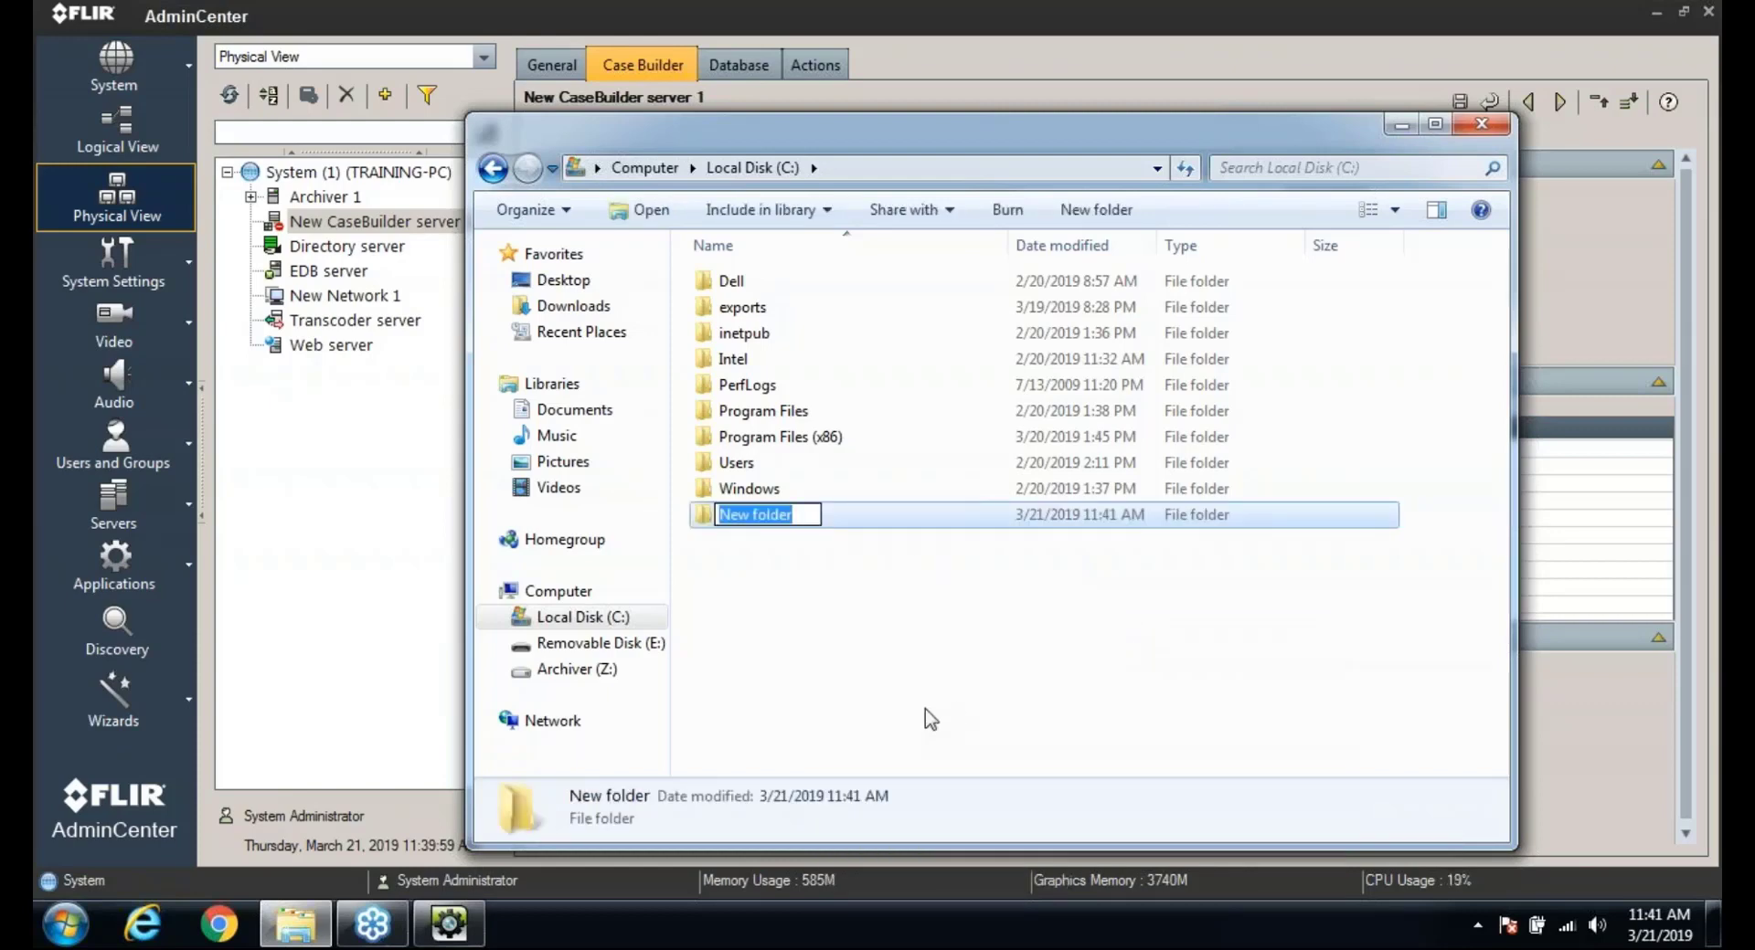
pyautogui.write('CaseBui')
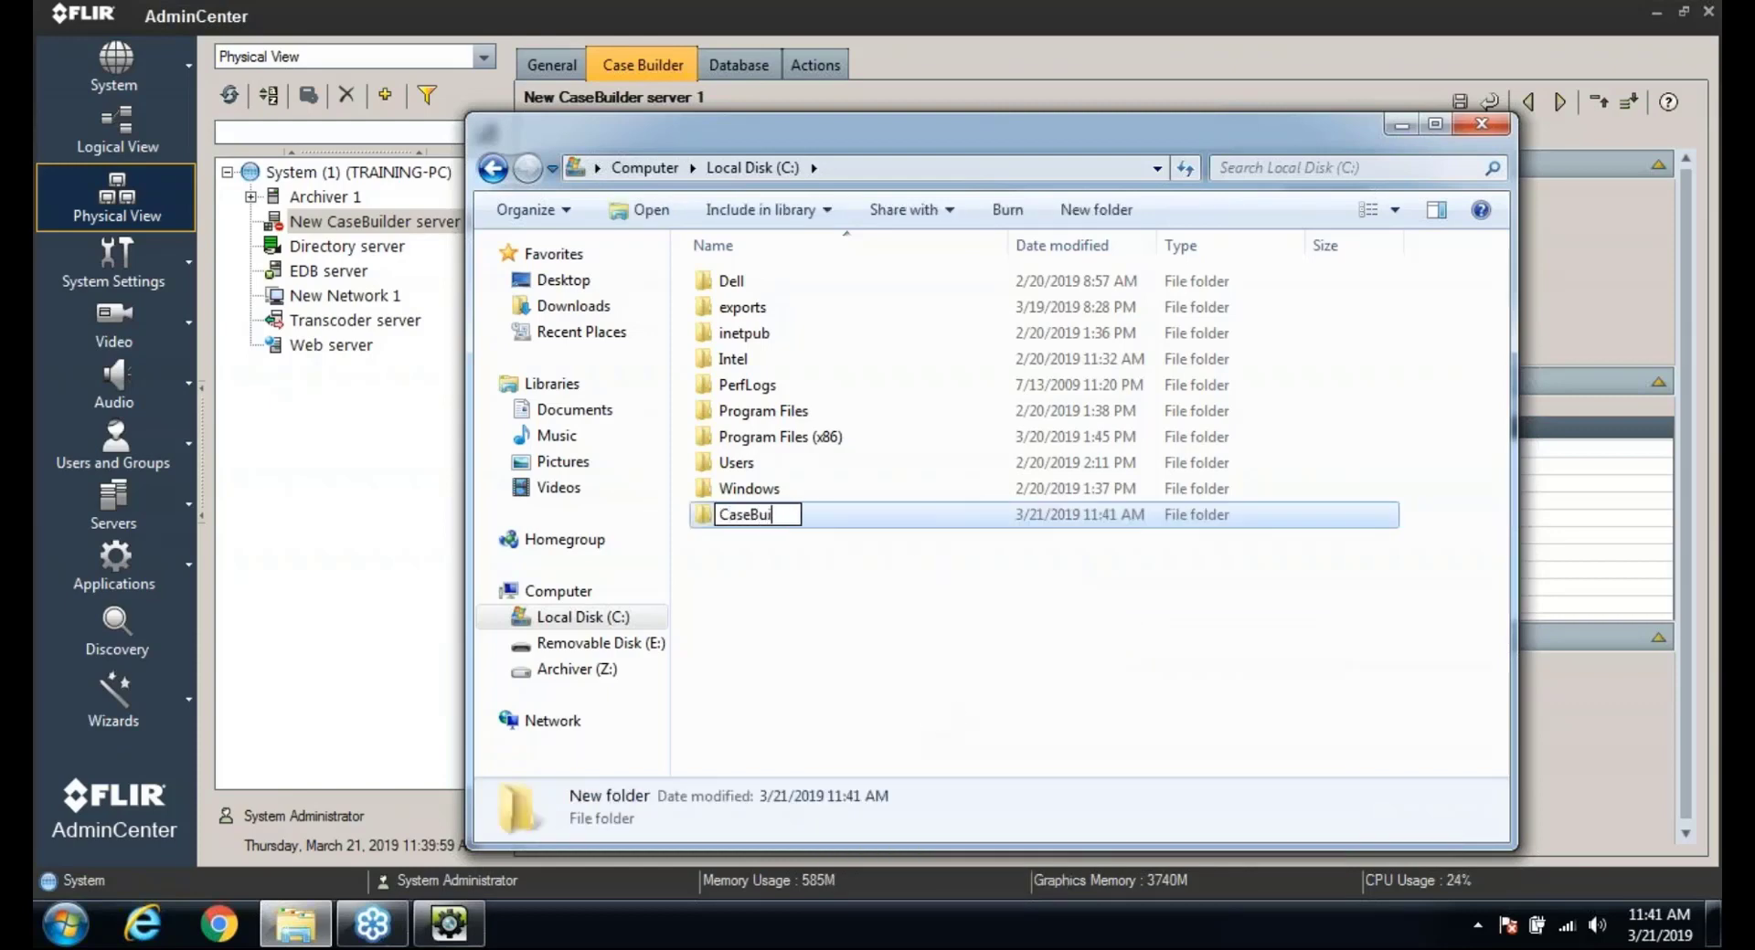
pyautogui.write('lder')
pyautogui.press('Return')
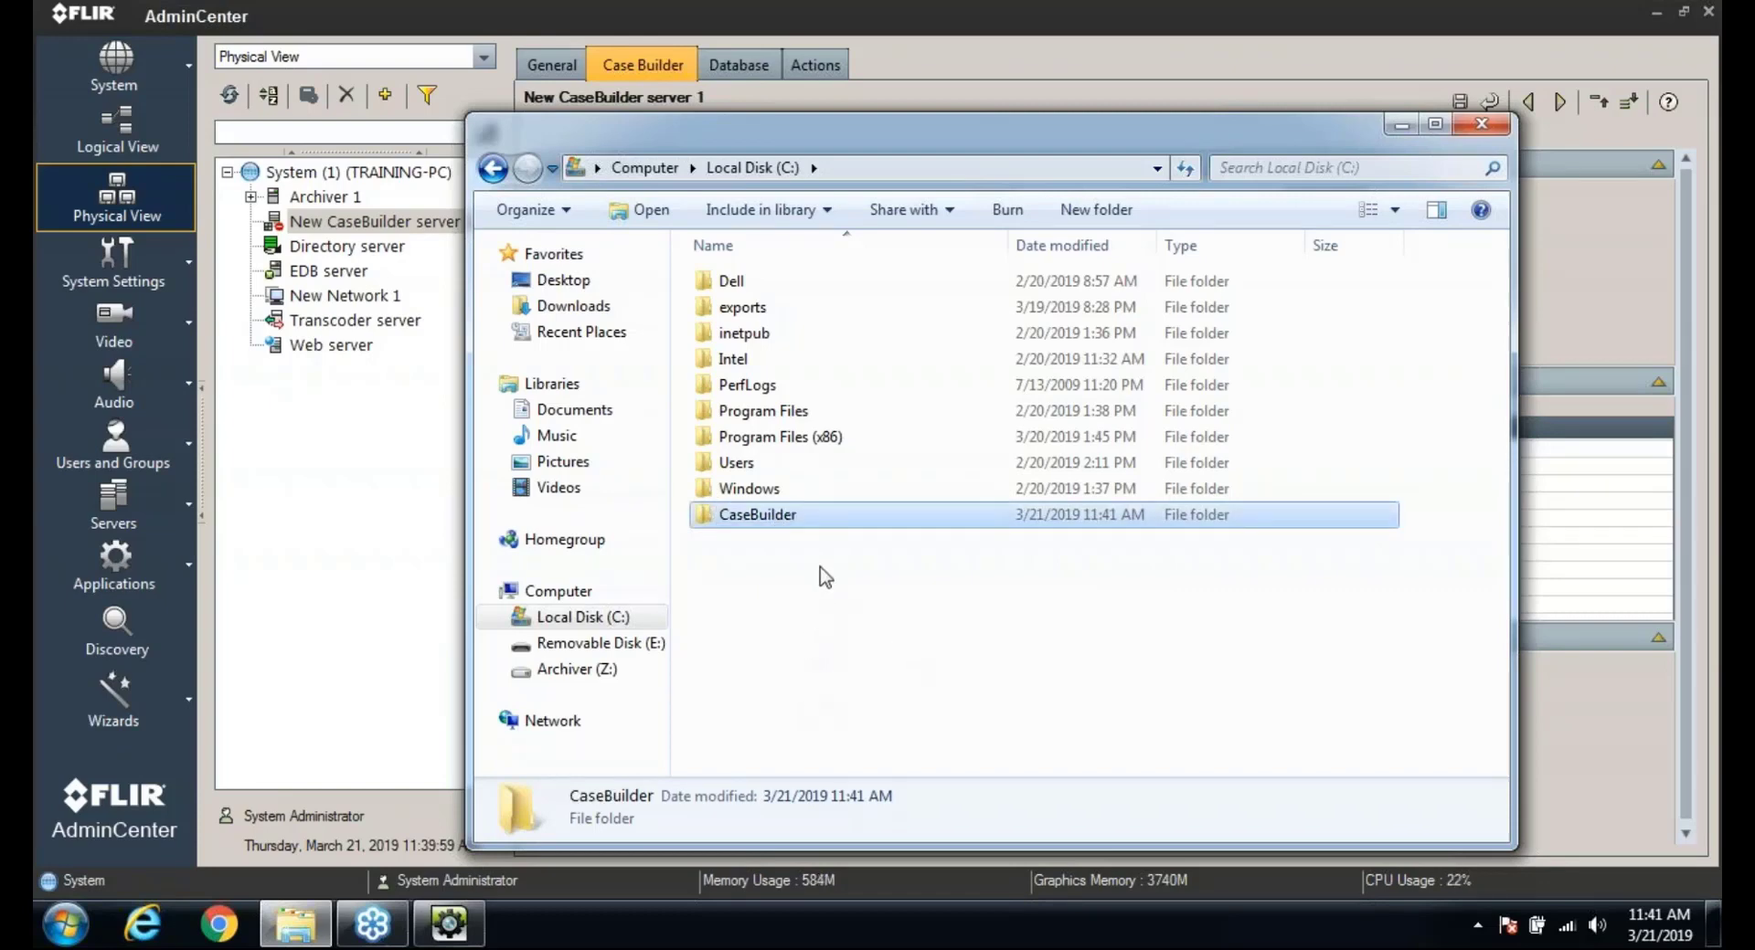
# - Start network sharing for the CaseBuilder folder from its properties and add Everyone to the people to share with
pyautogui.rightClick(771, 523)
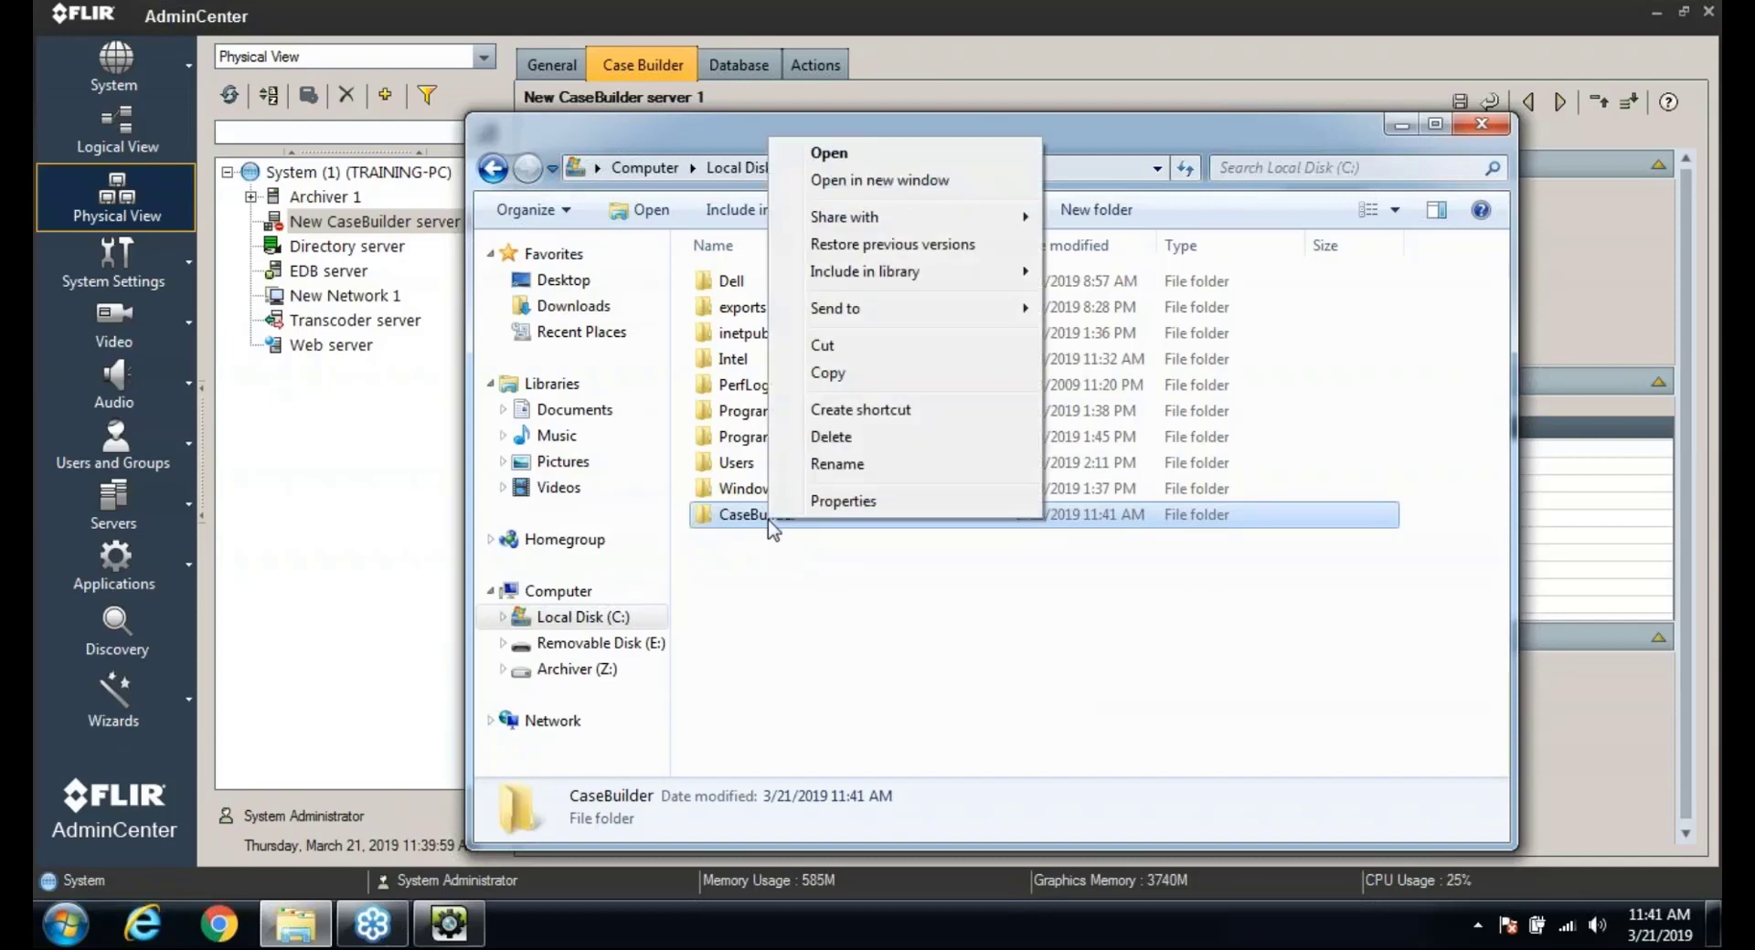
pyautogui.click(833, 501)
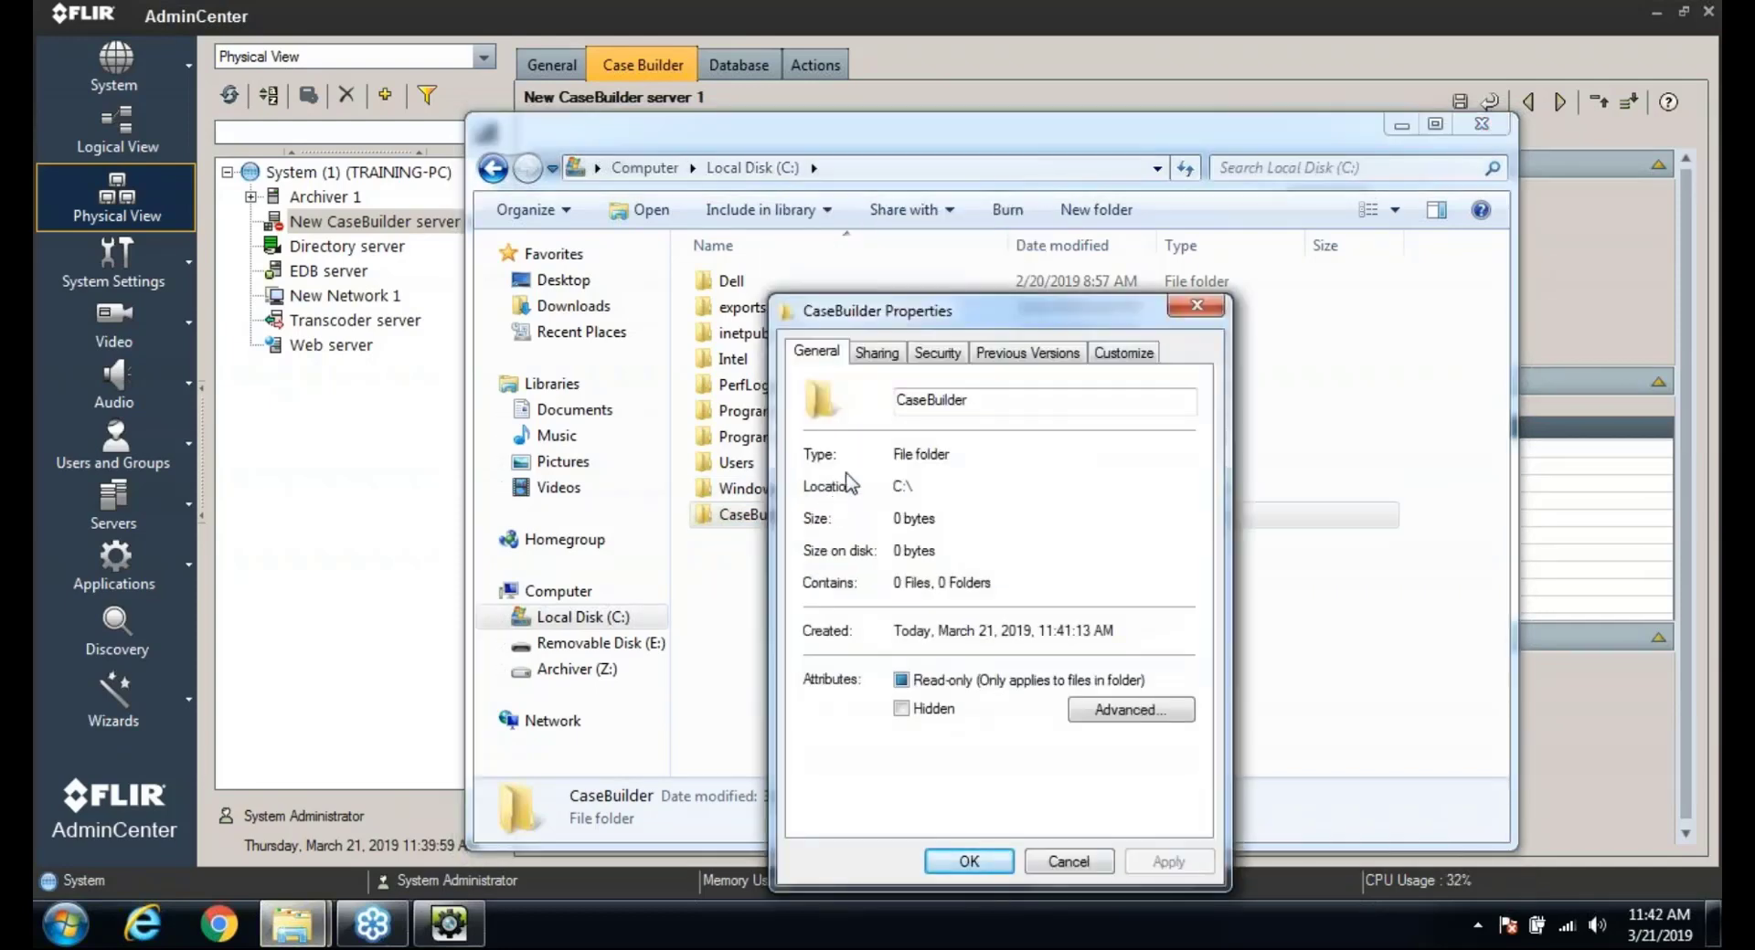
pyautogui.click(877, 353)
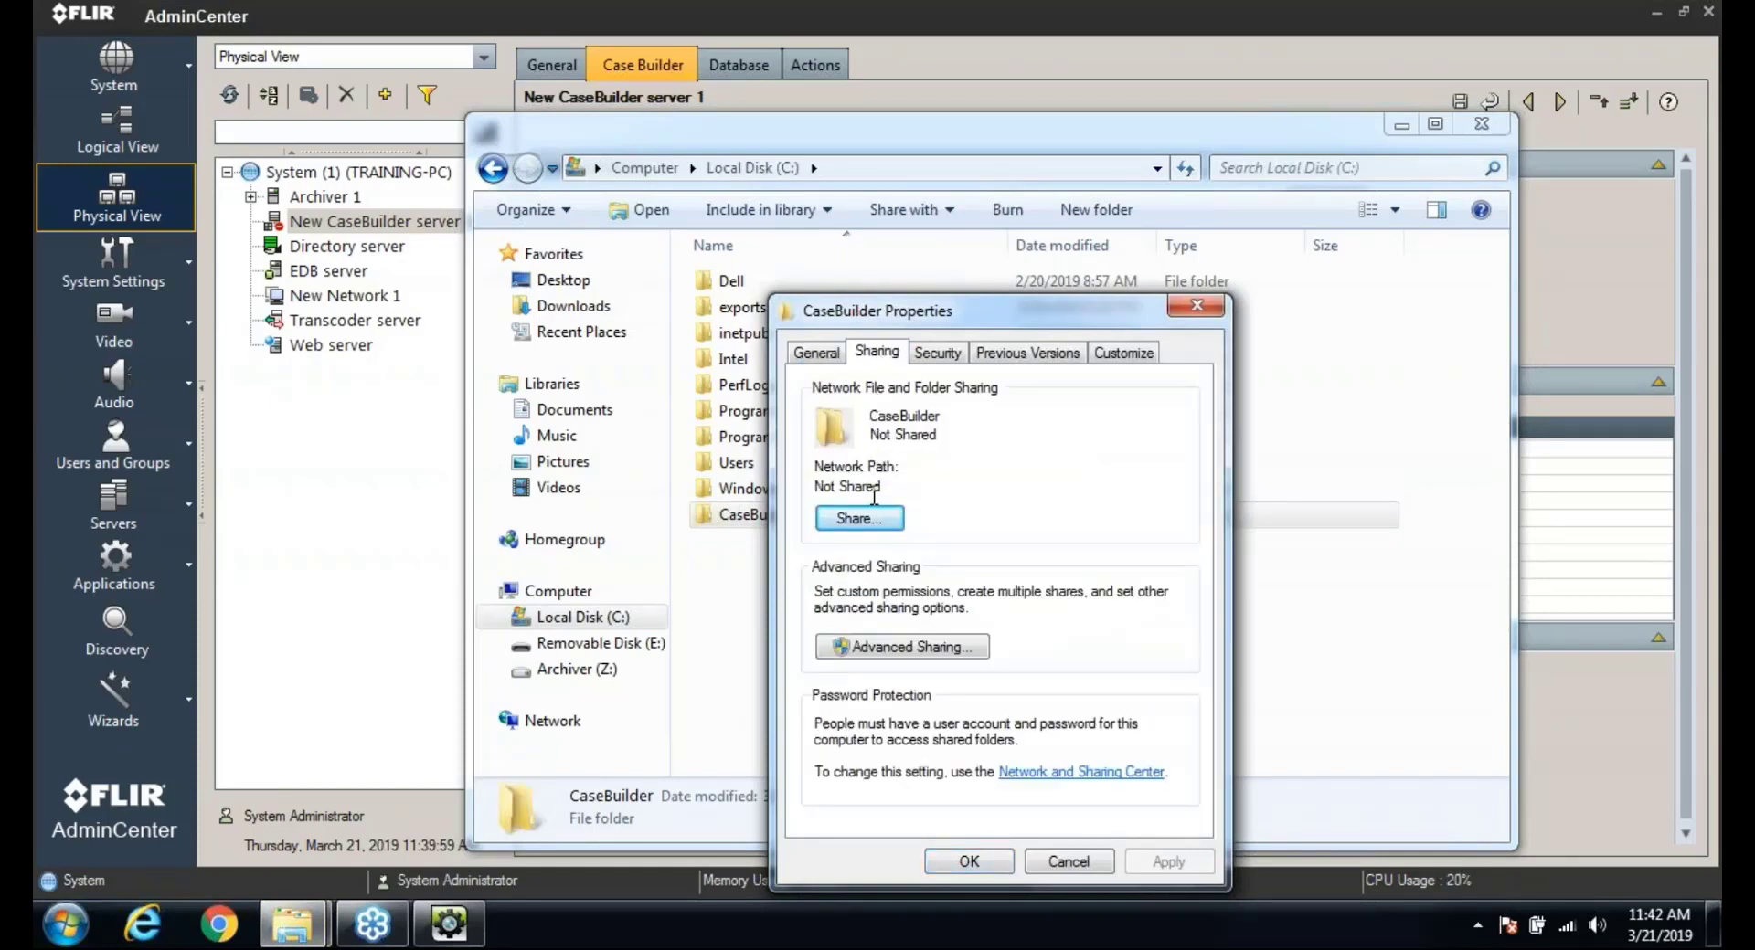
pyautogui.click(860, 518)
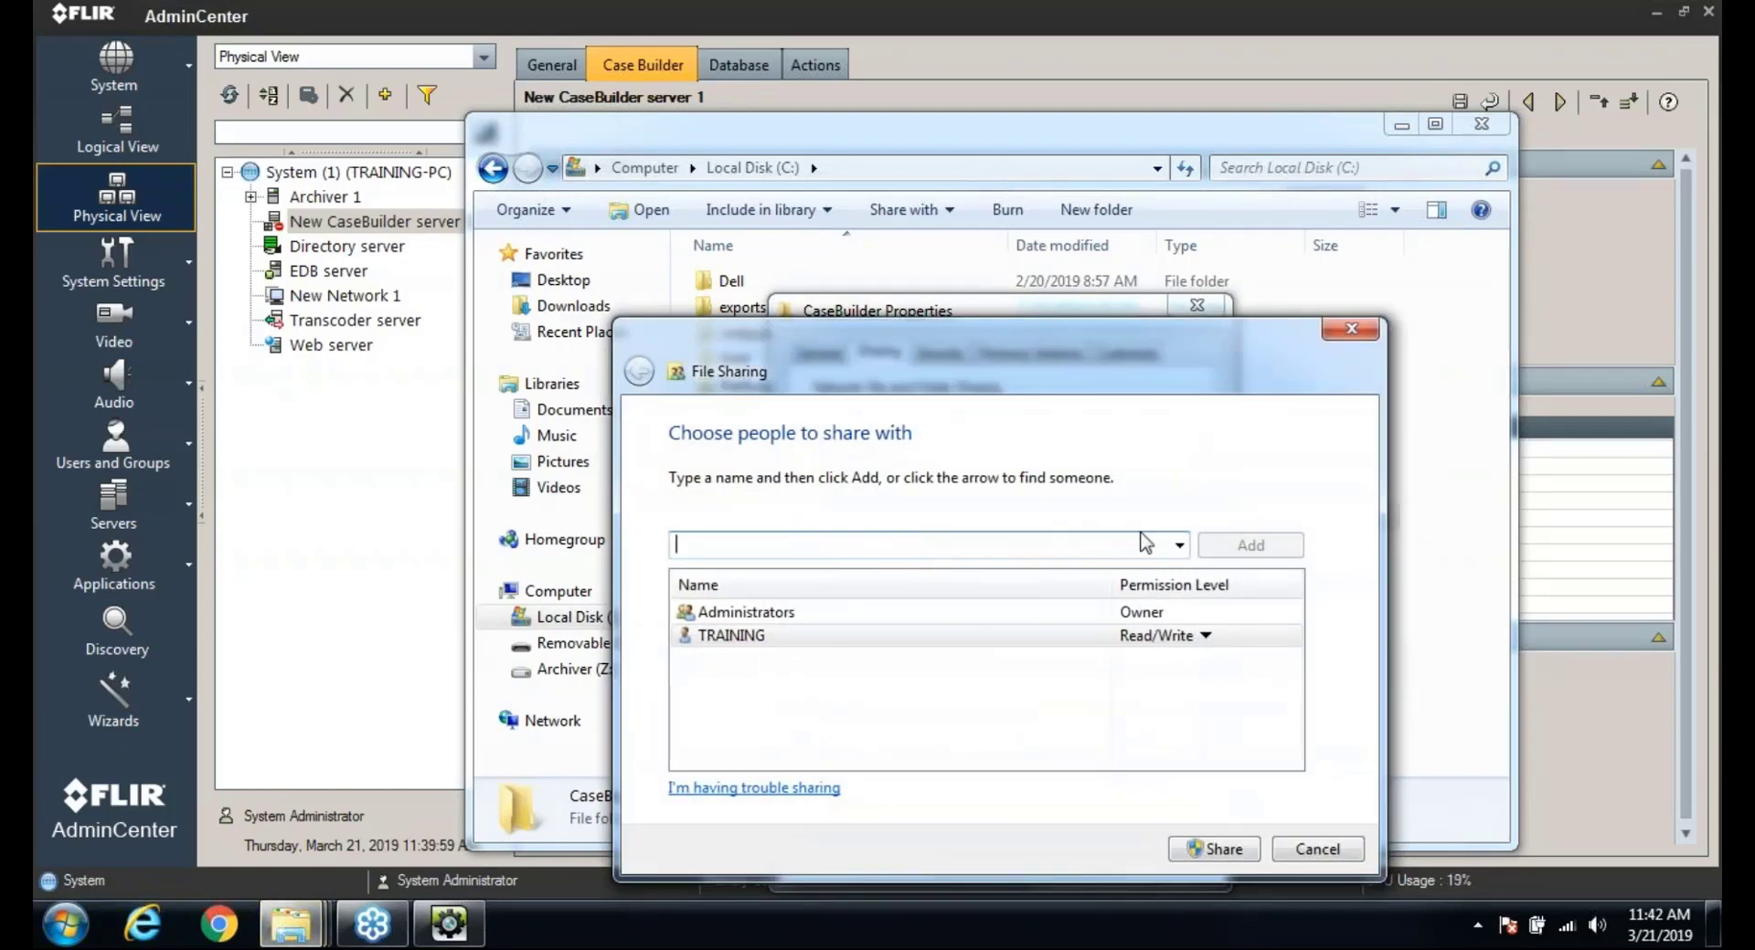
pyautogui.click(1180, 548)
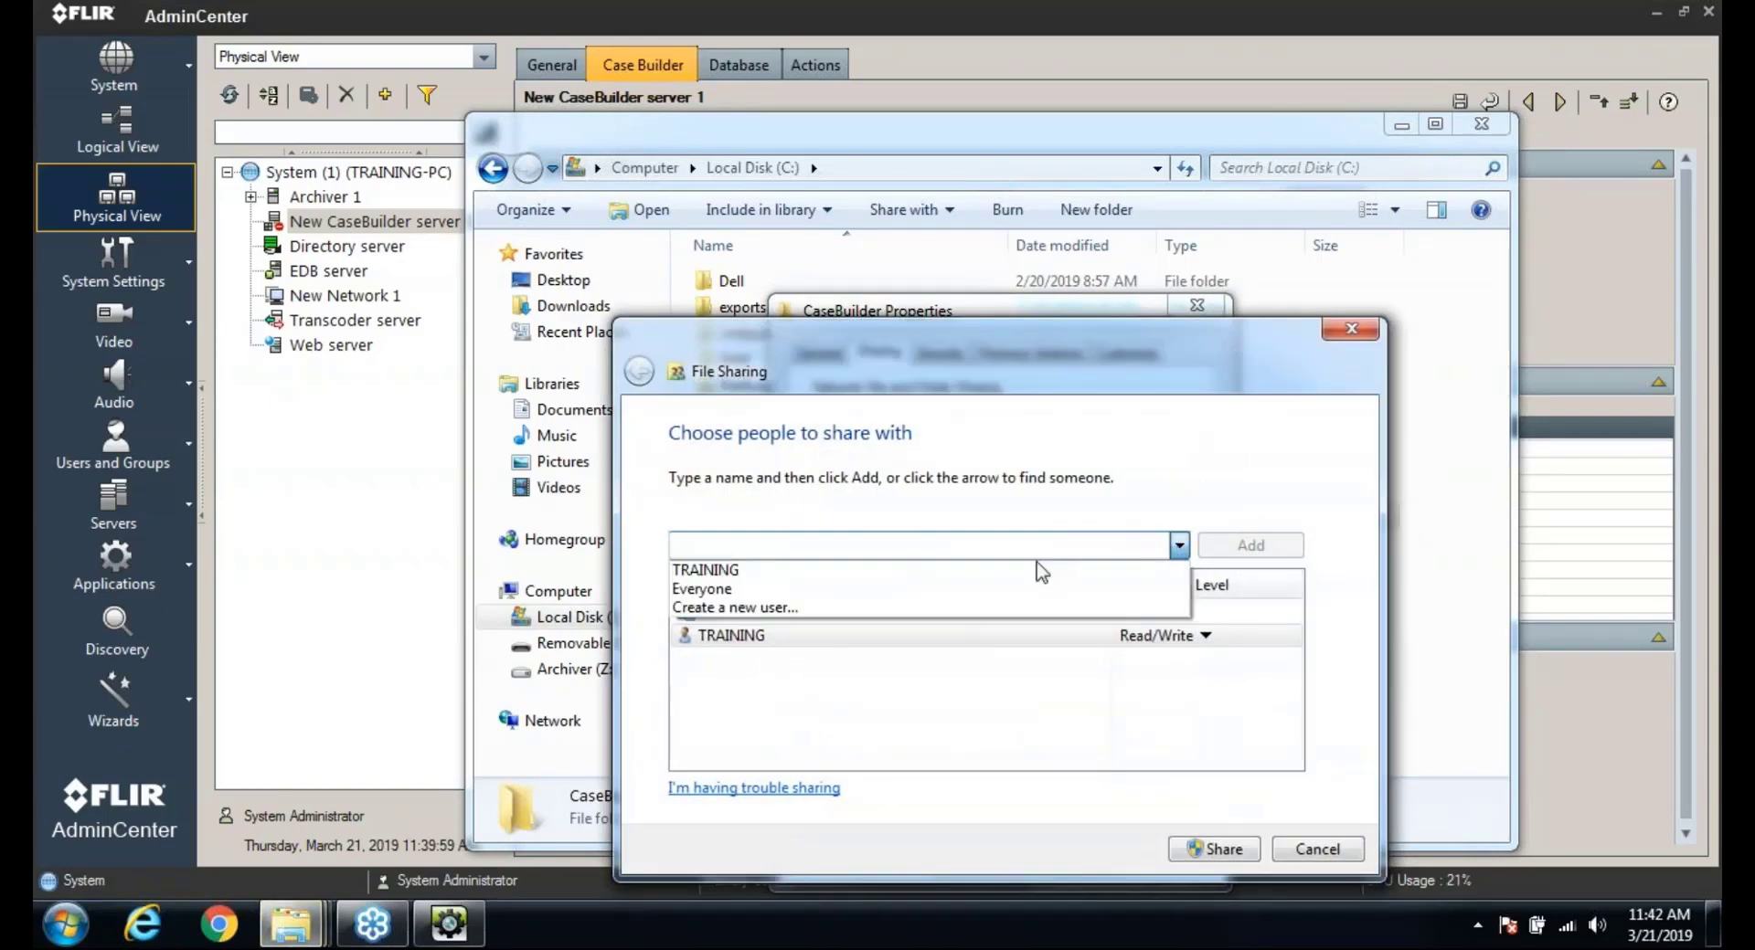
pyautogui.click(734, 589)
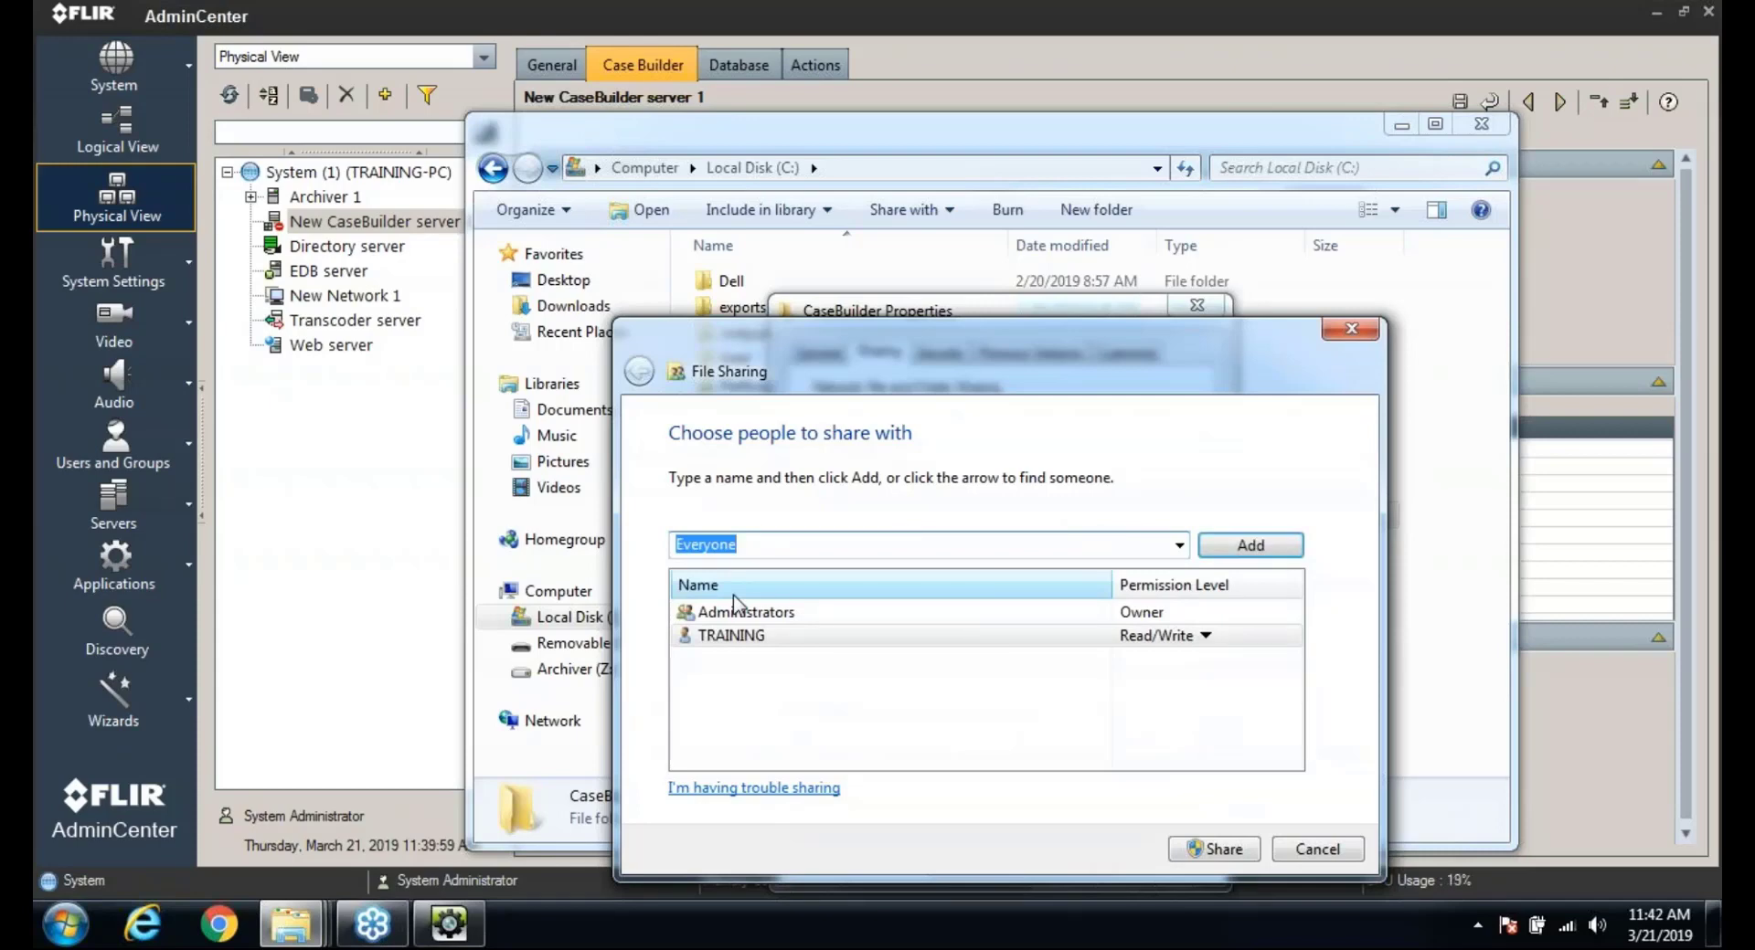
pyautogui.click(1215, 548)
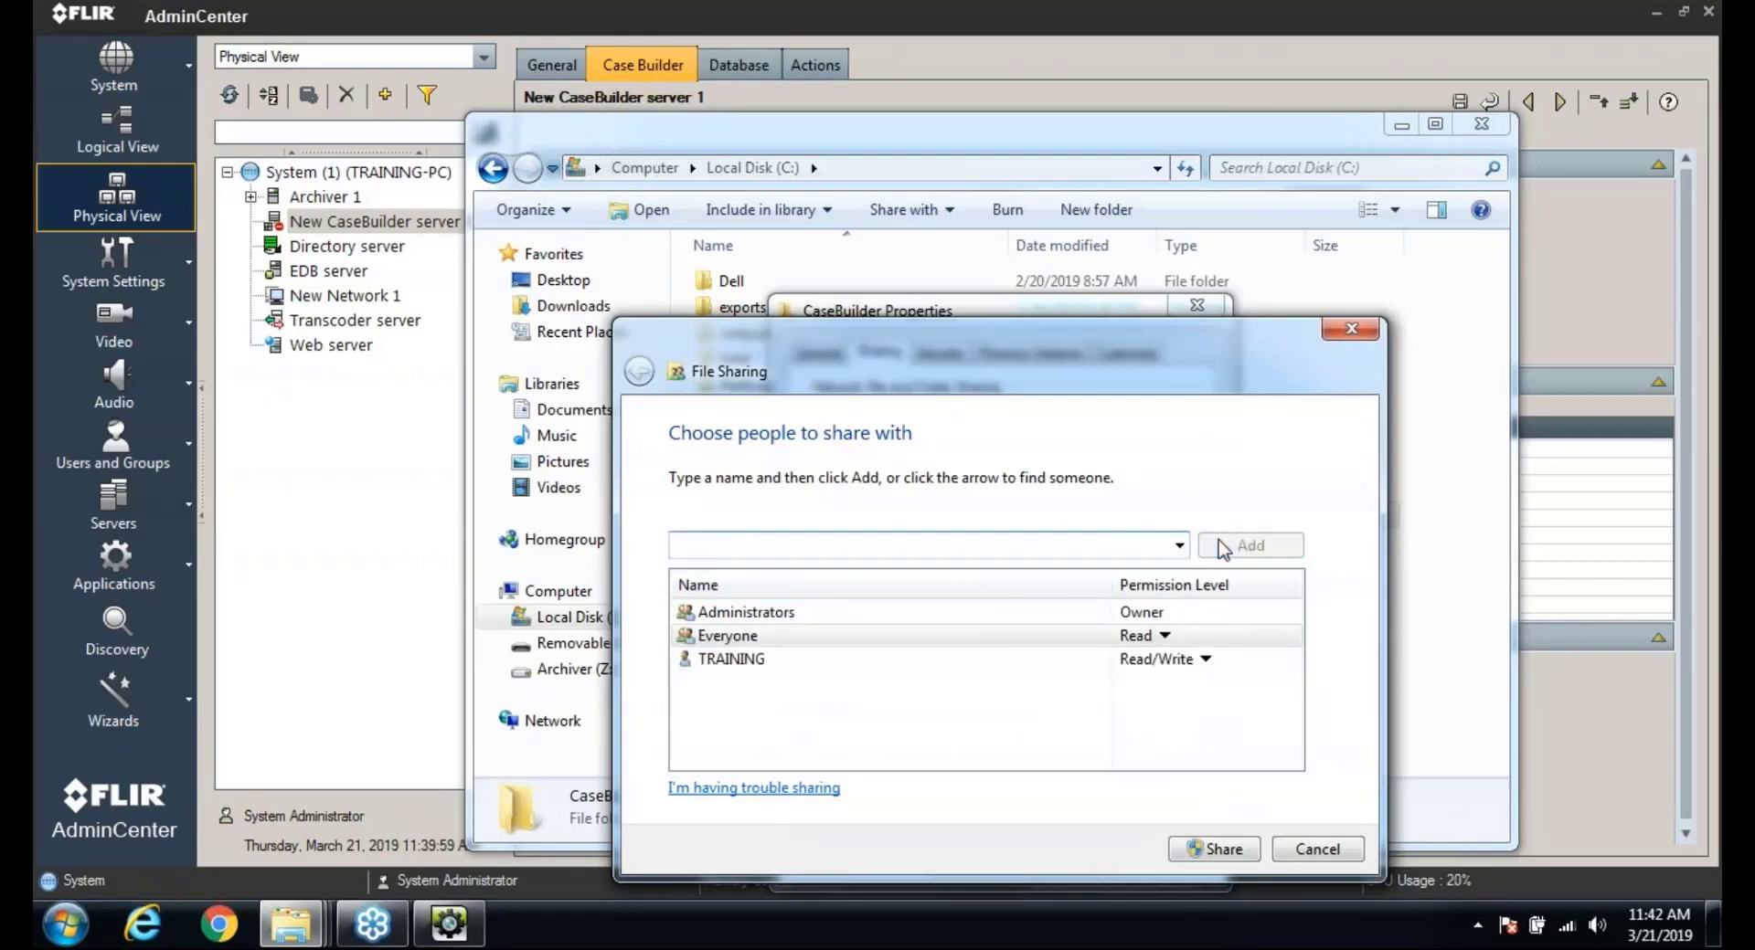
# - Give Everyone Read/Write permission on the CaseBuilder folder and complete the sharing
pyautogui.click(1165, 637)
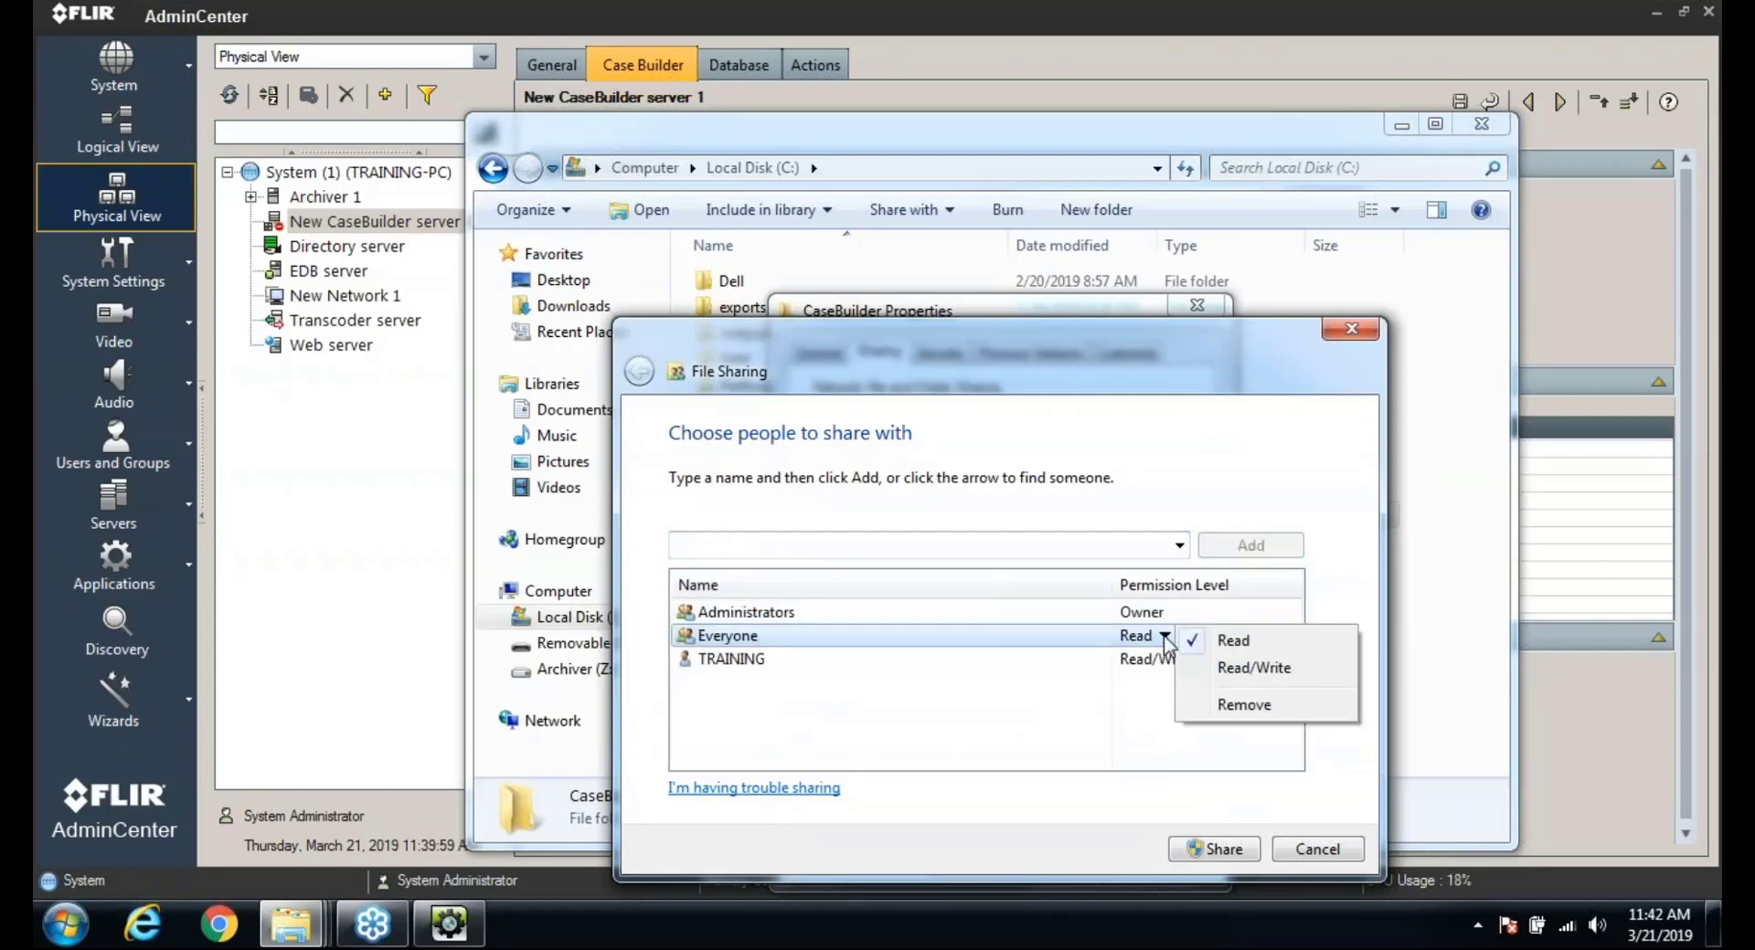
pyautogui.click(1236, 674)
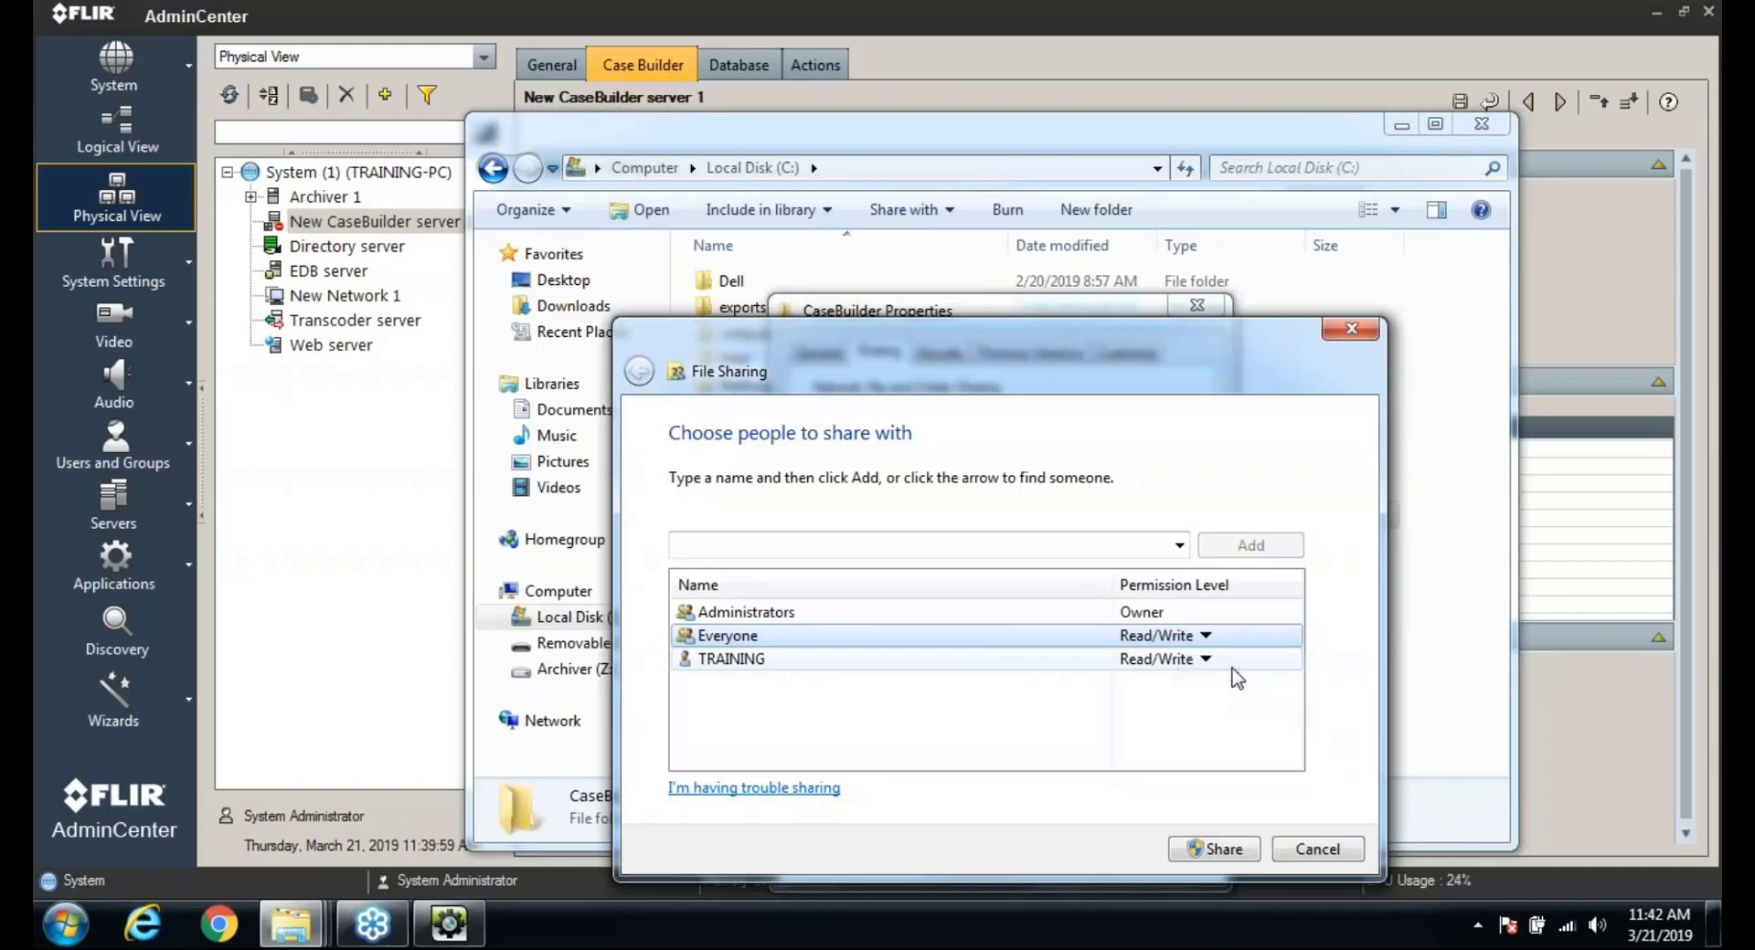
pyautogui.click(1250, 849)
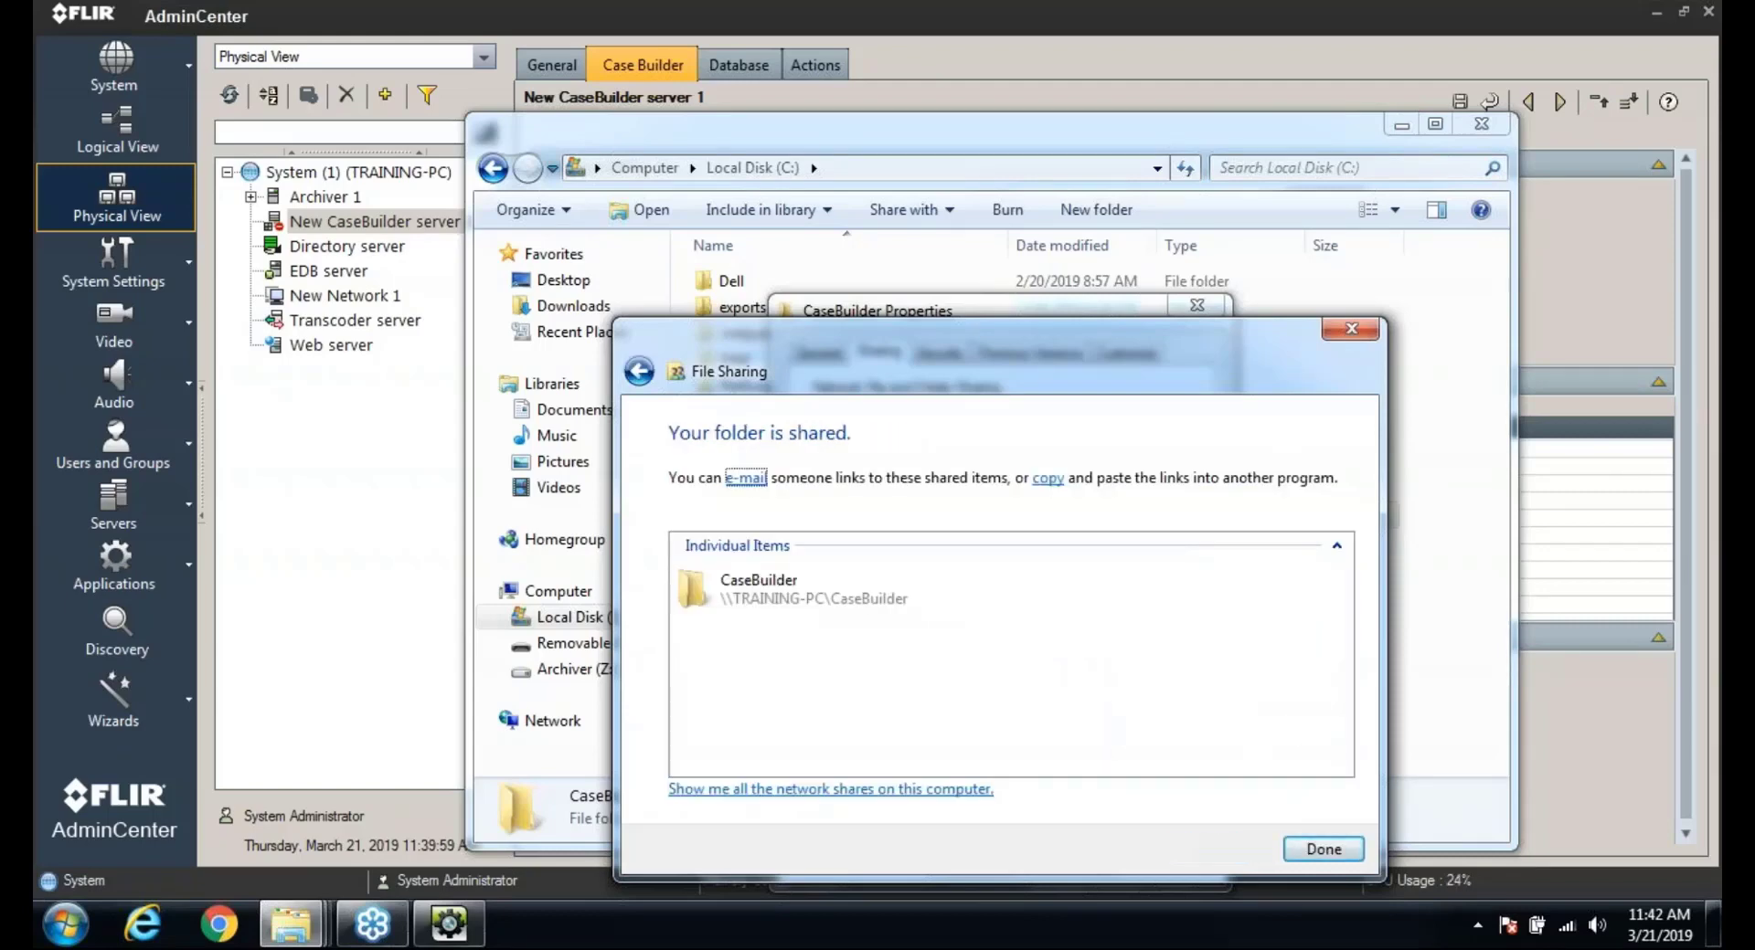
pyautogui.click(1303, 850)
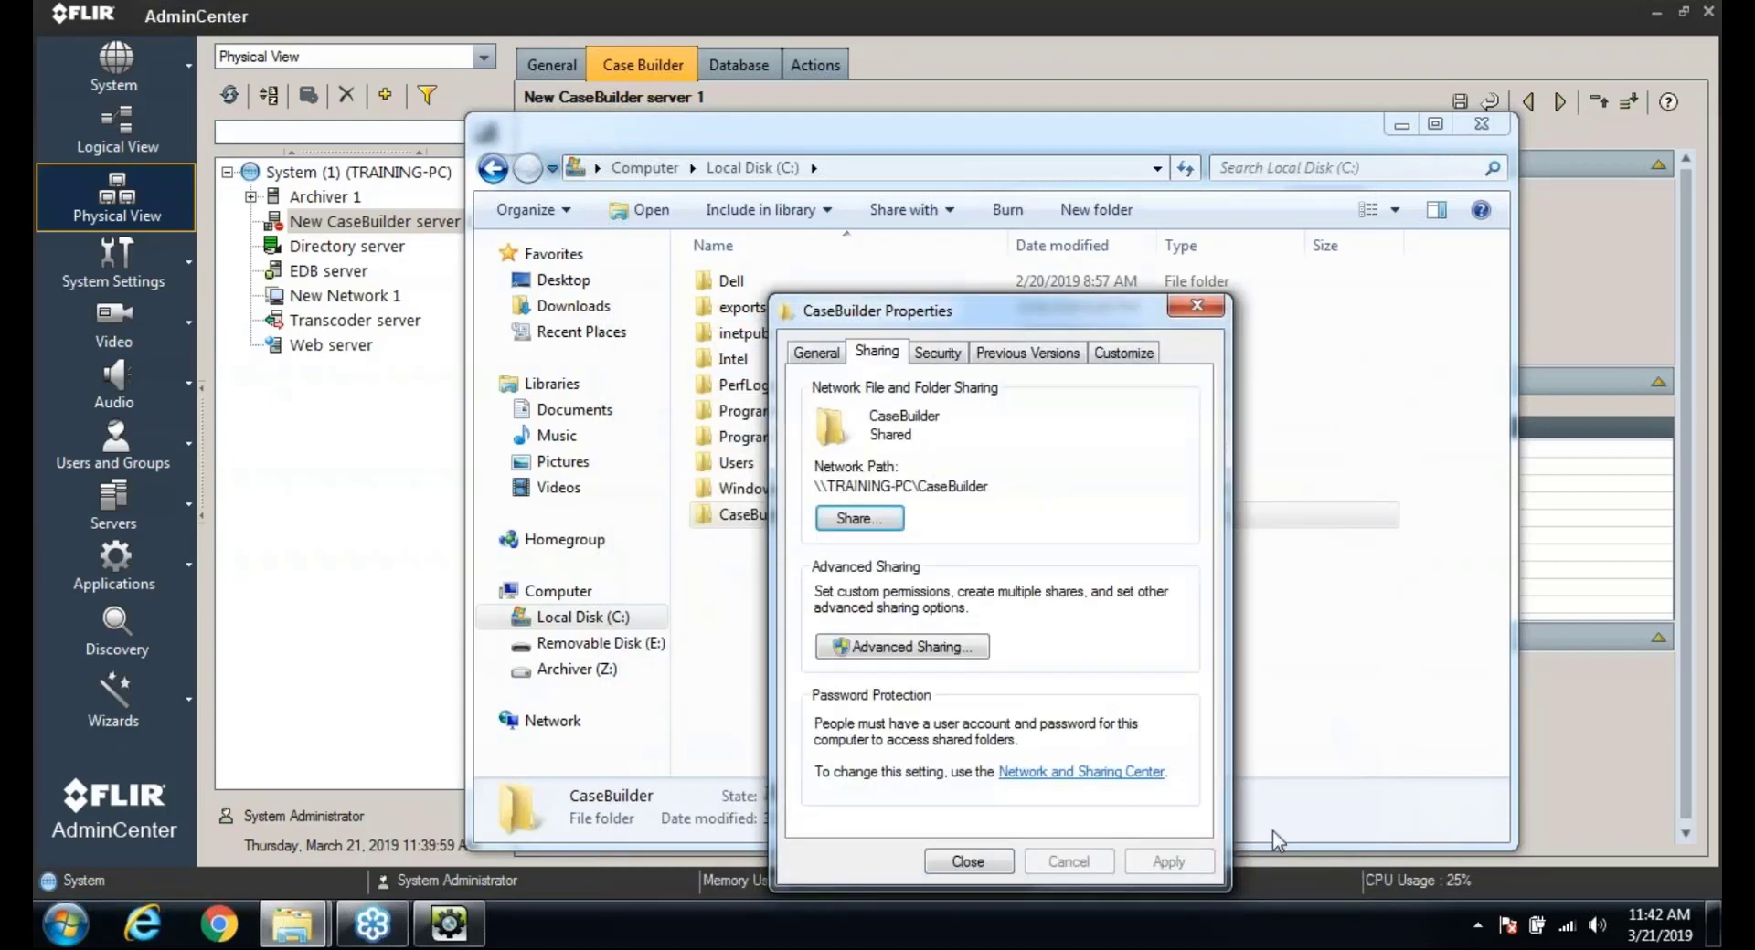
# - Copy the CaseBuilder folder's network path, close its properties, and close Windows Explorer
pyautogui.moveTo(990, 486); pyautogui.dragTo(804, 476)
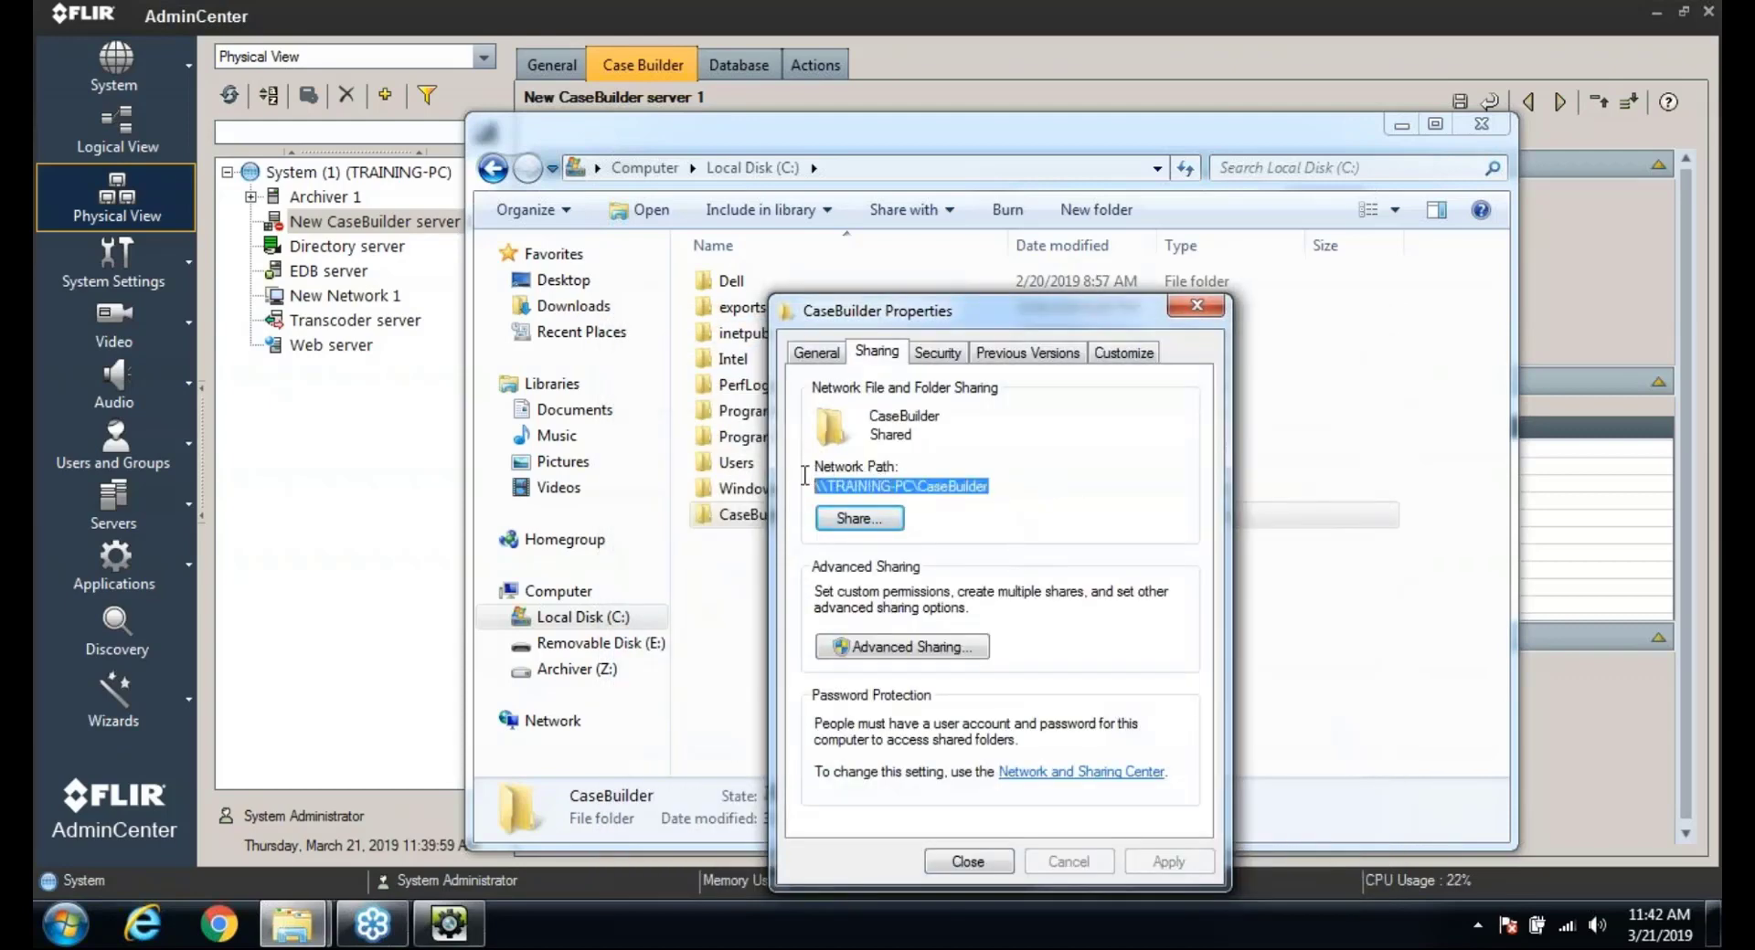
pyautogui.rightClick(856, 489)
pyautogui.click(914, 567)
pyautogui.click(970, 864)
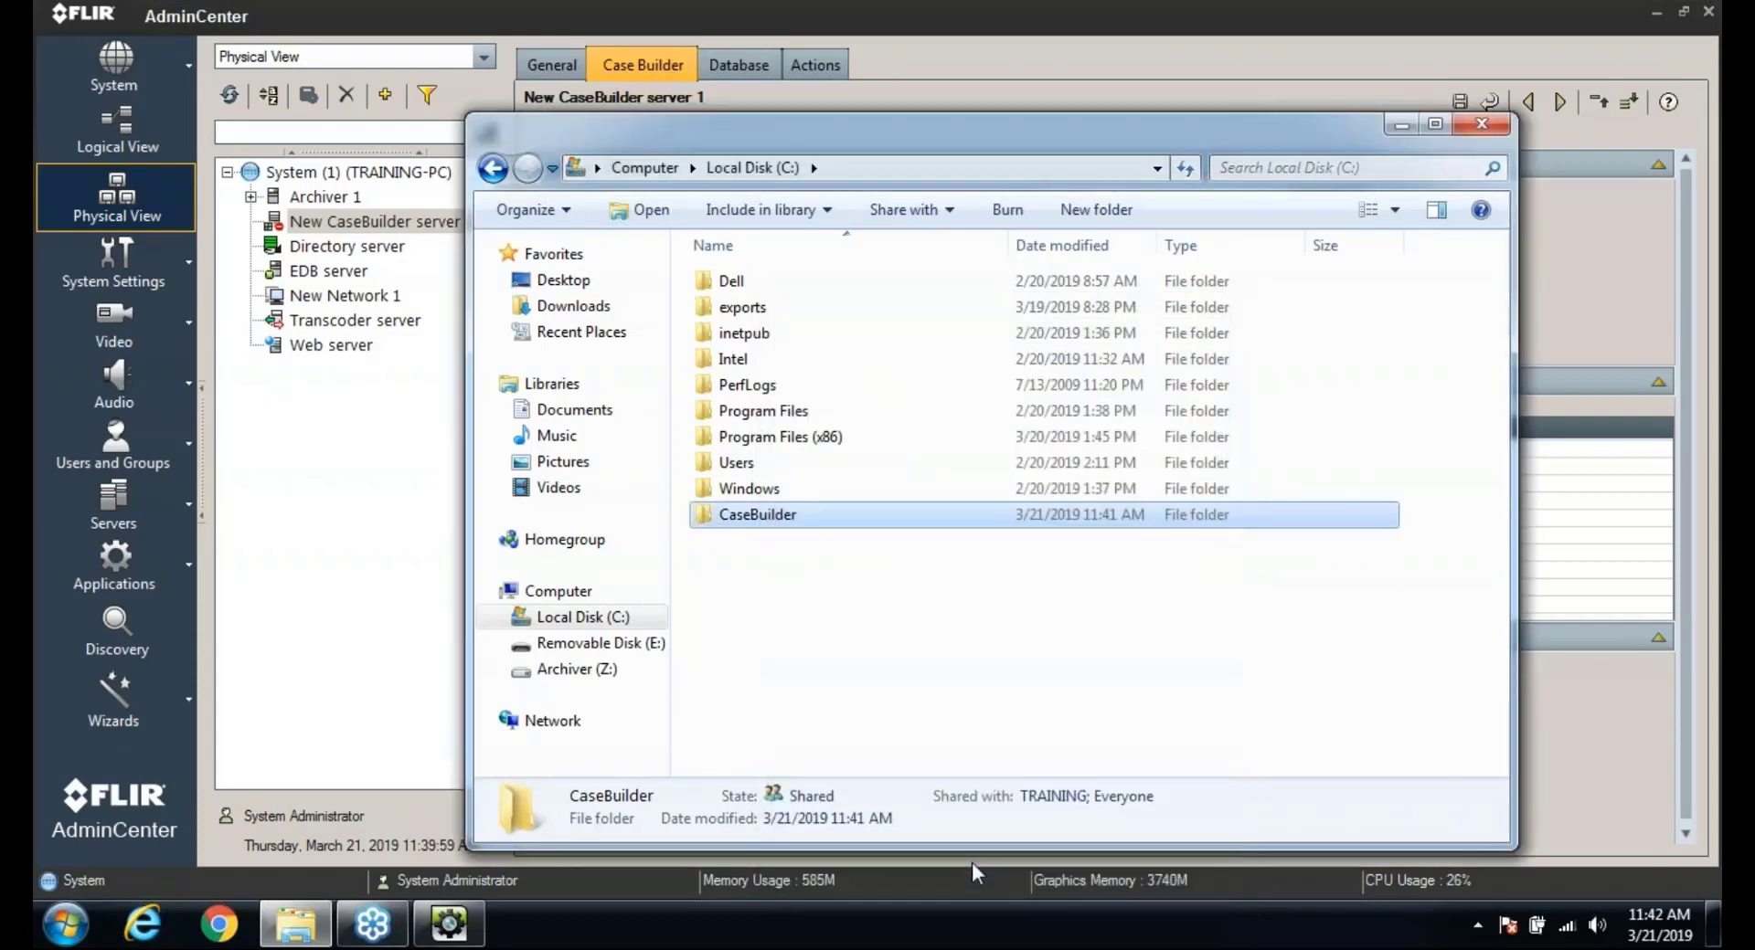
pyautogui.click(1480, 125)
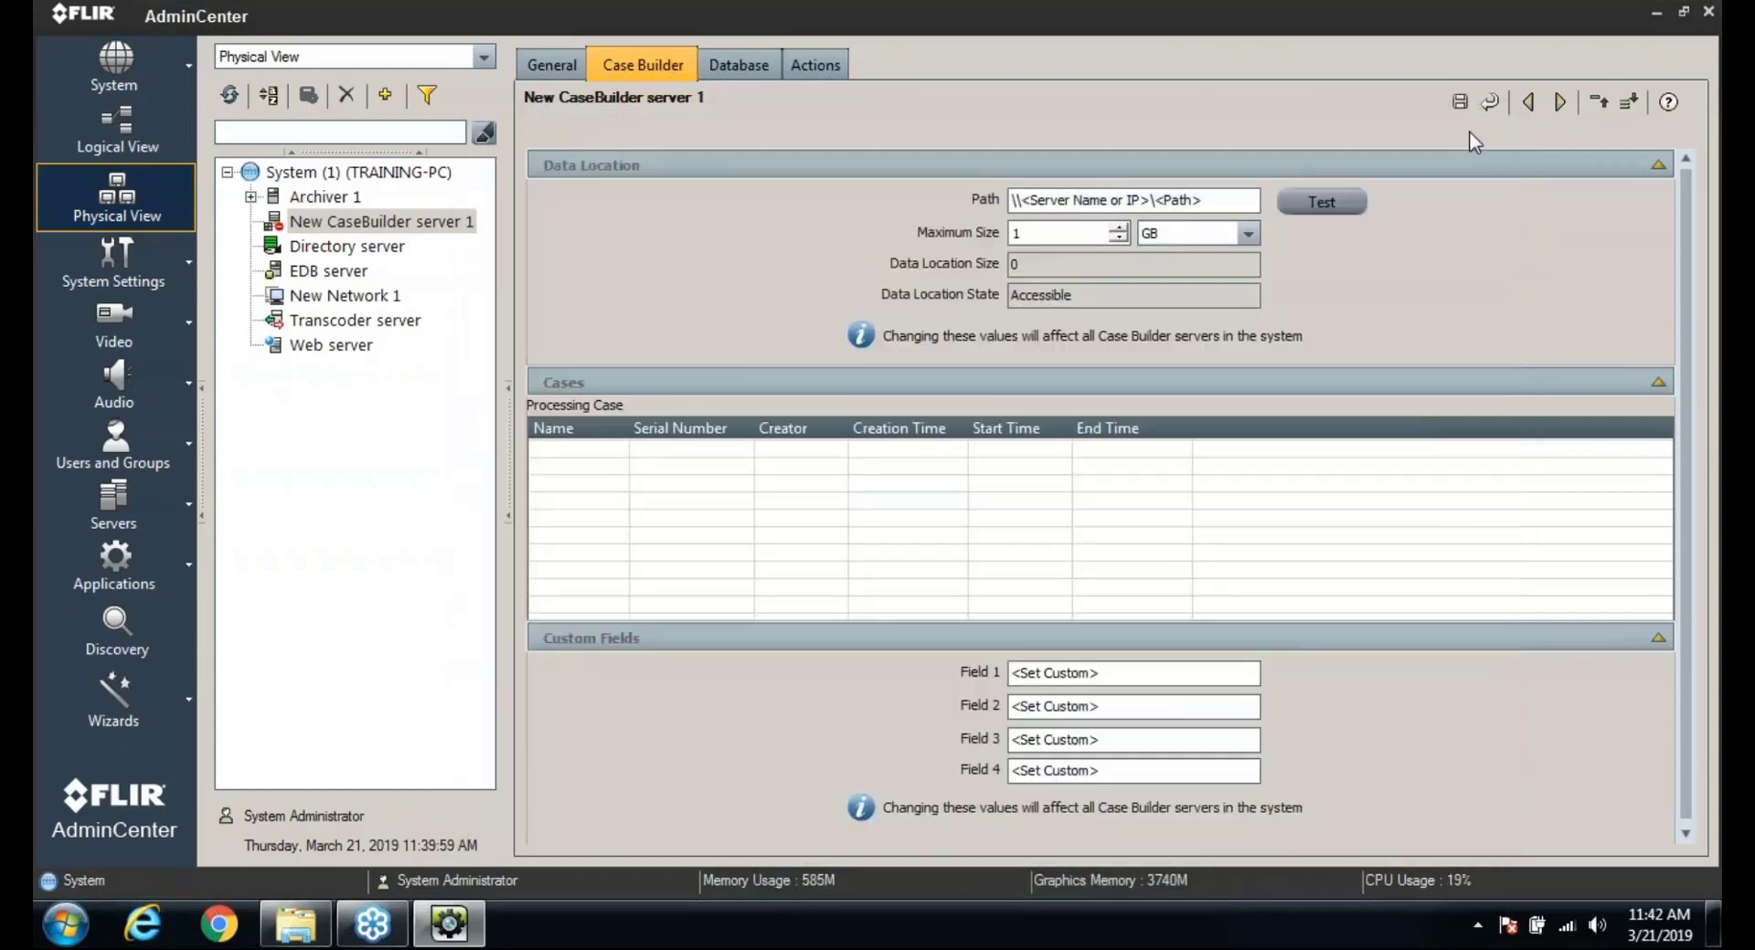
# - Set the CaseBuilder server's data location path to \\TRAINING-PC\CaseBuilder and save the server settings
pyautogui.click(1103, 200)
pyautogui.rightClick(1104, 200)
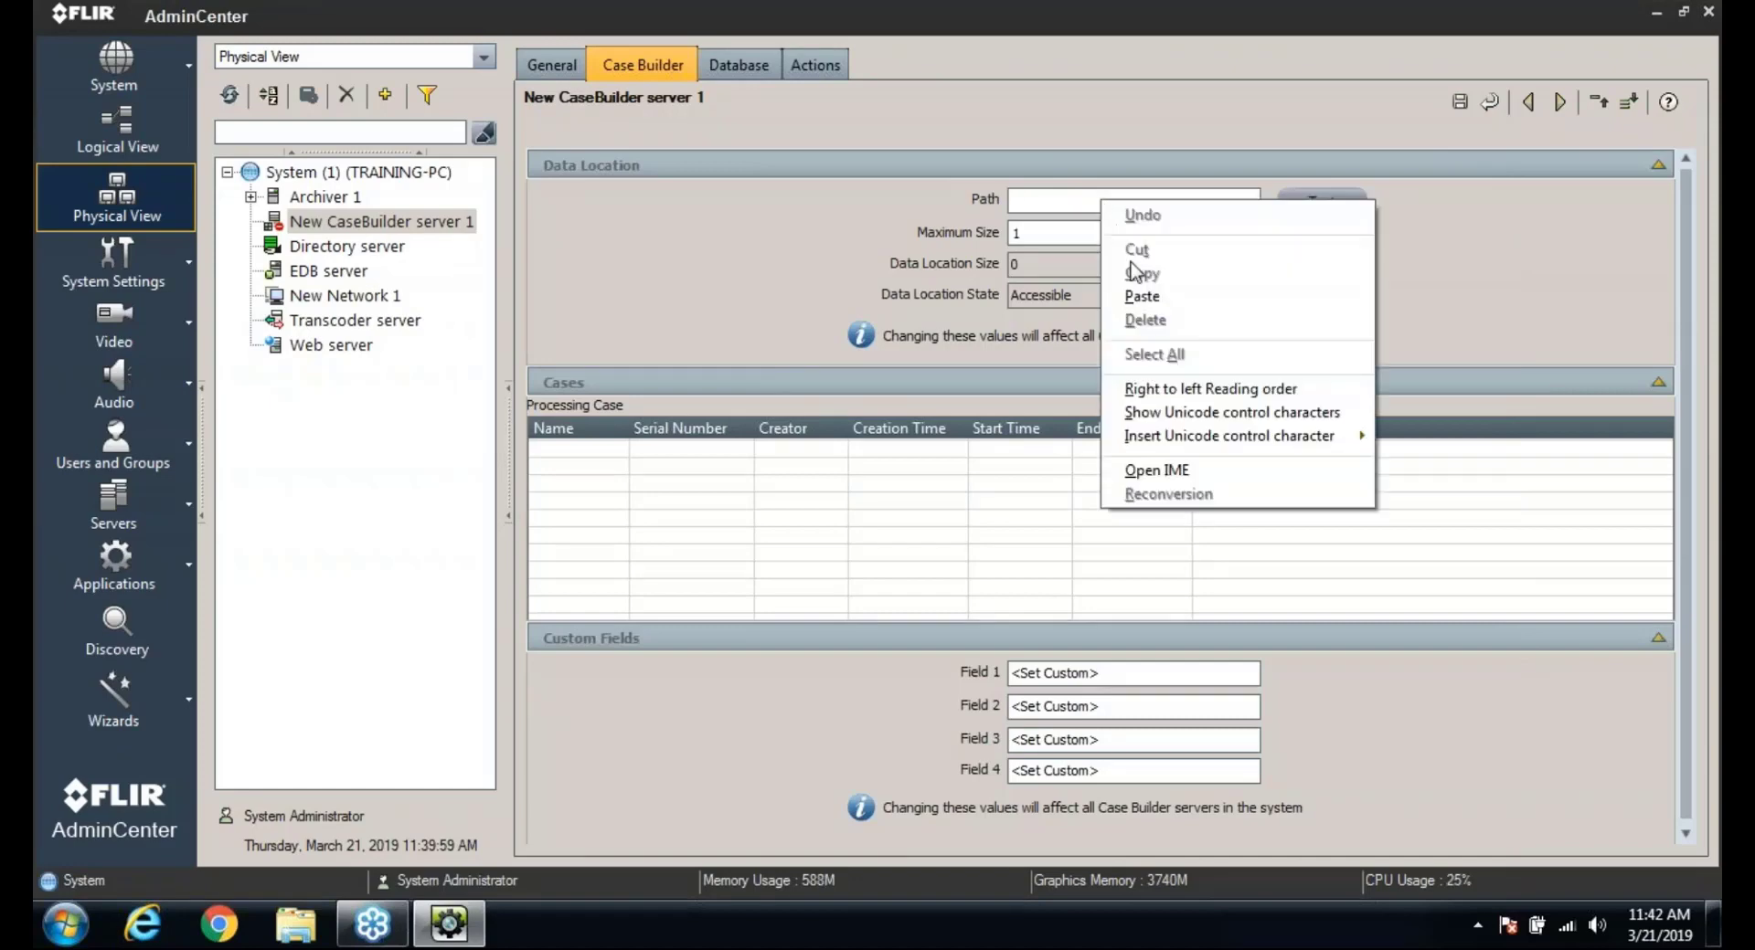
pyautogui.click(1134, 294)
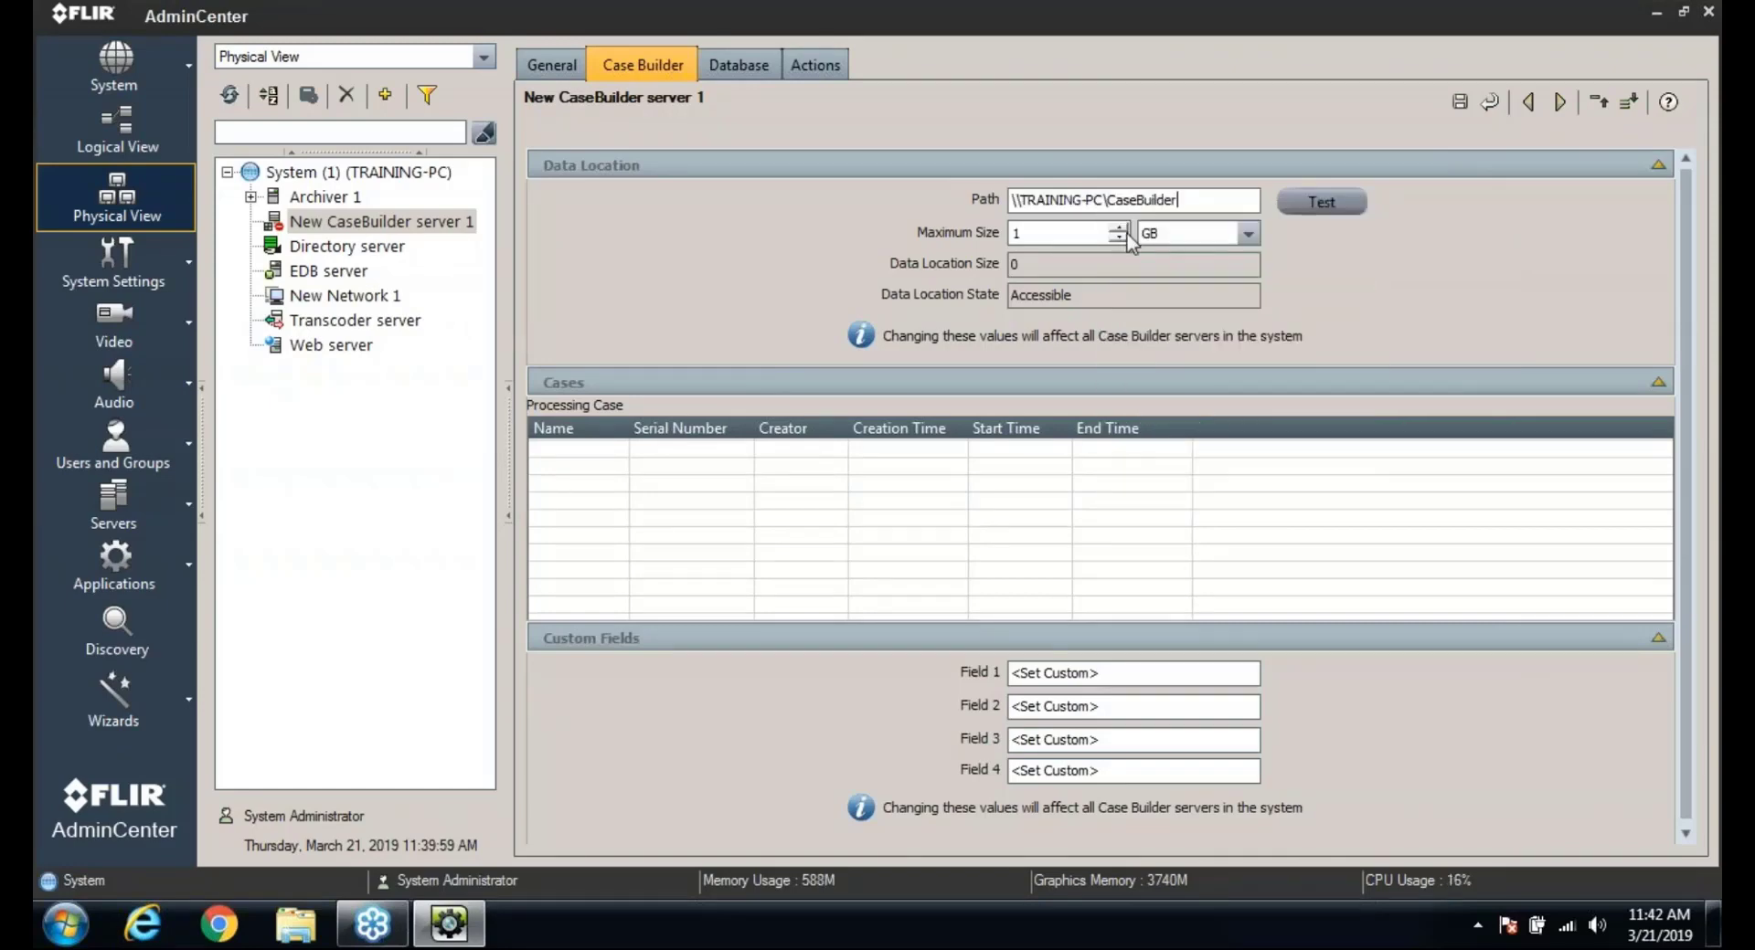
pyautogui.click(1453, 99)
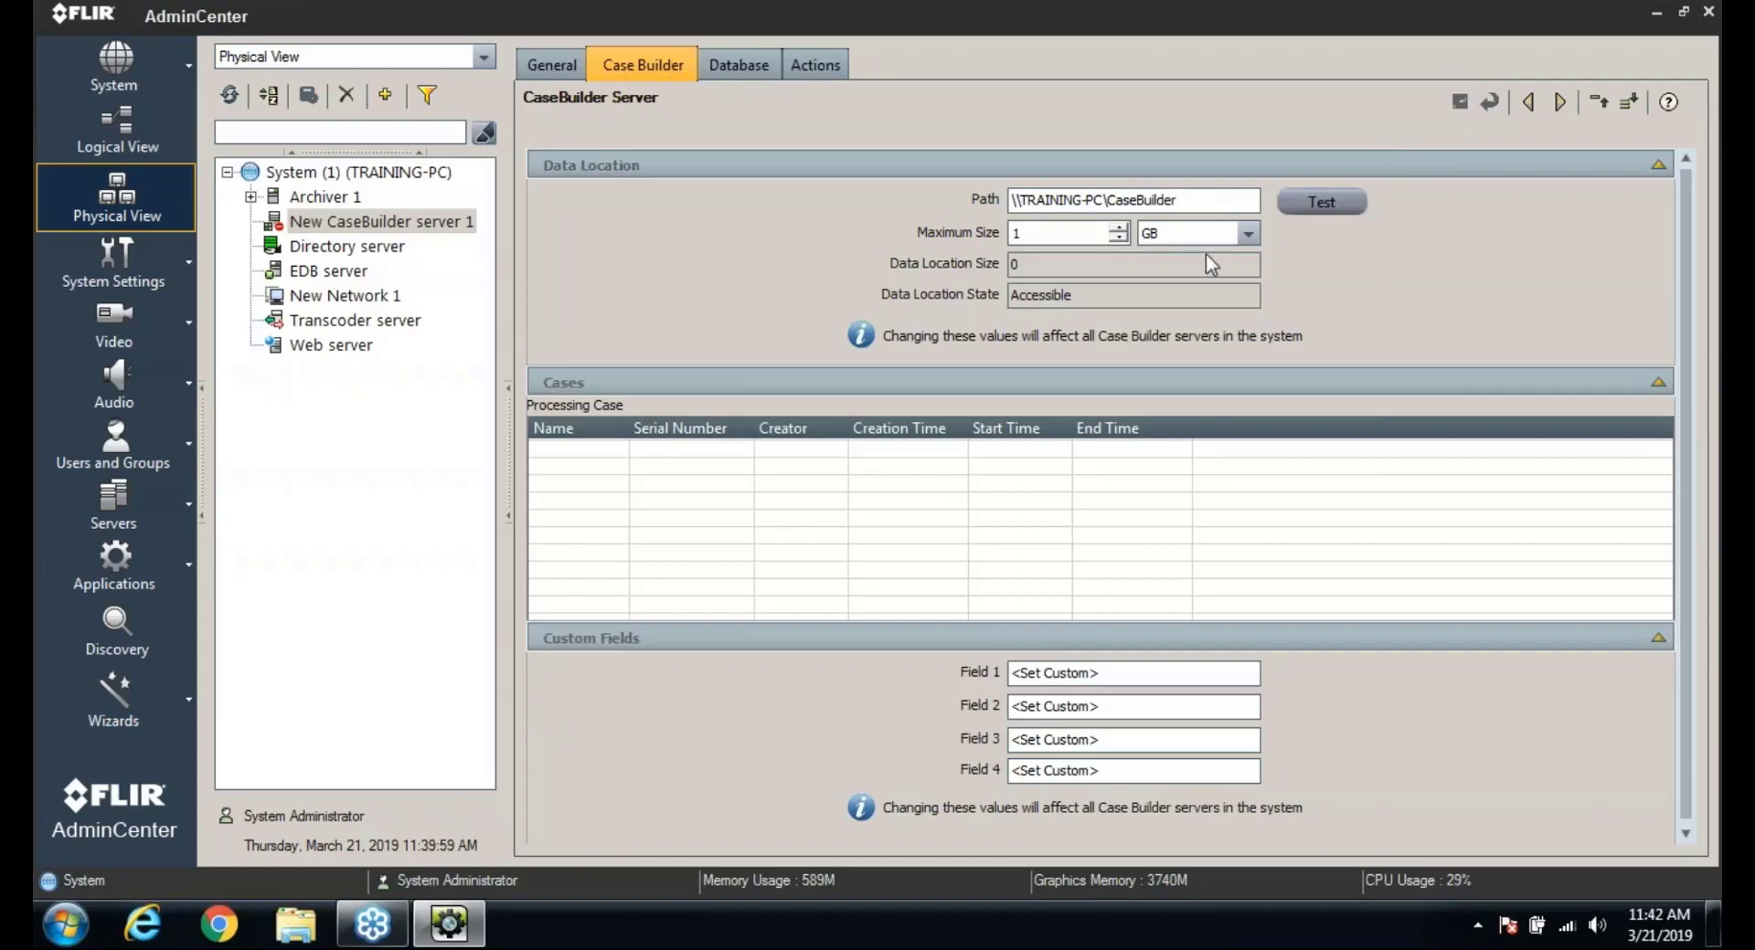
# - Test the CaseBuilder server's data location path, and check its database connection and general information
pyautogui.click(1322, 208)
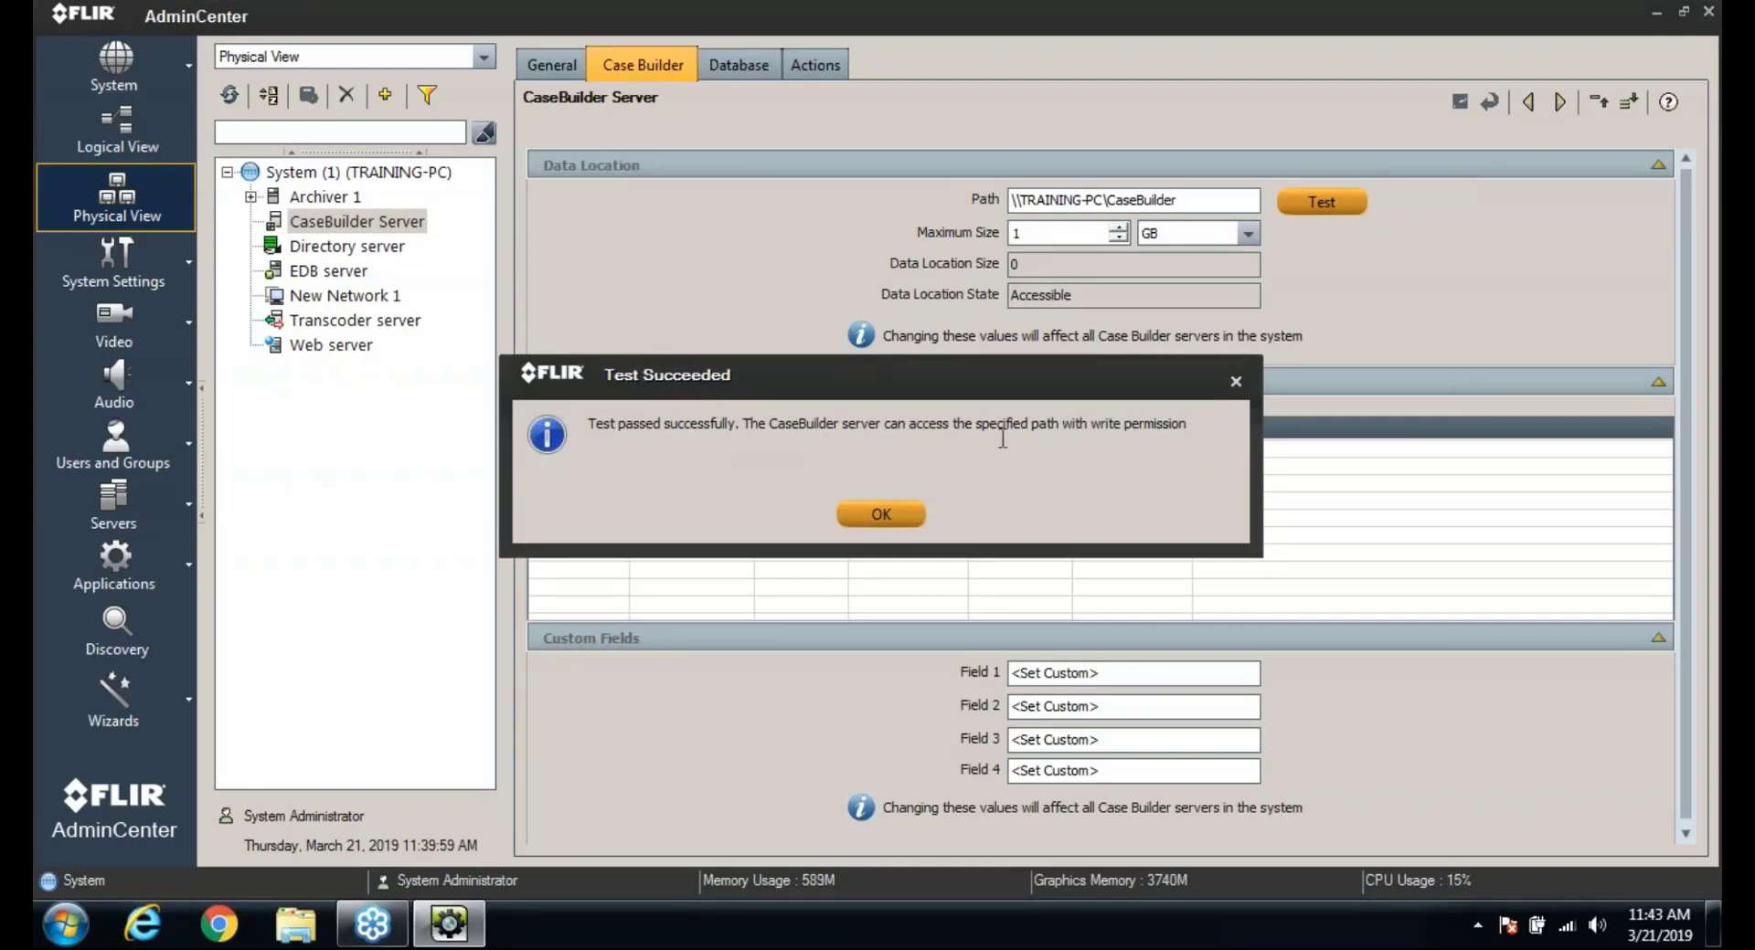
pyautogui.click(885, 515)
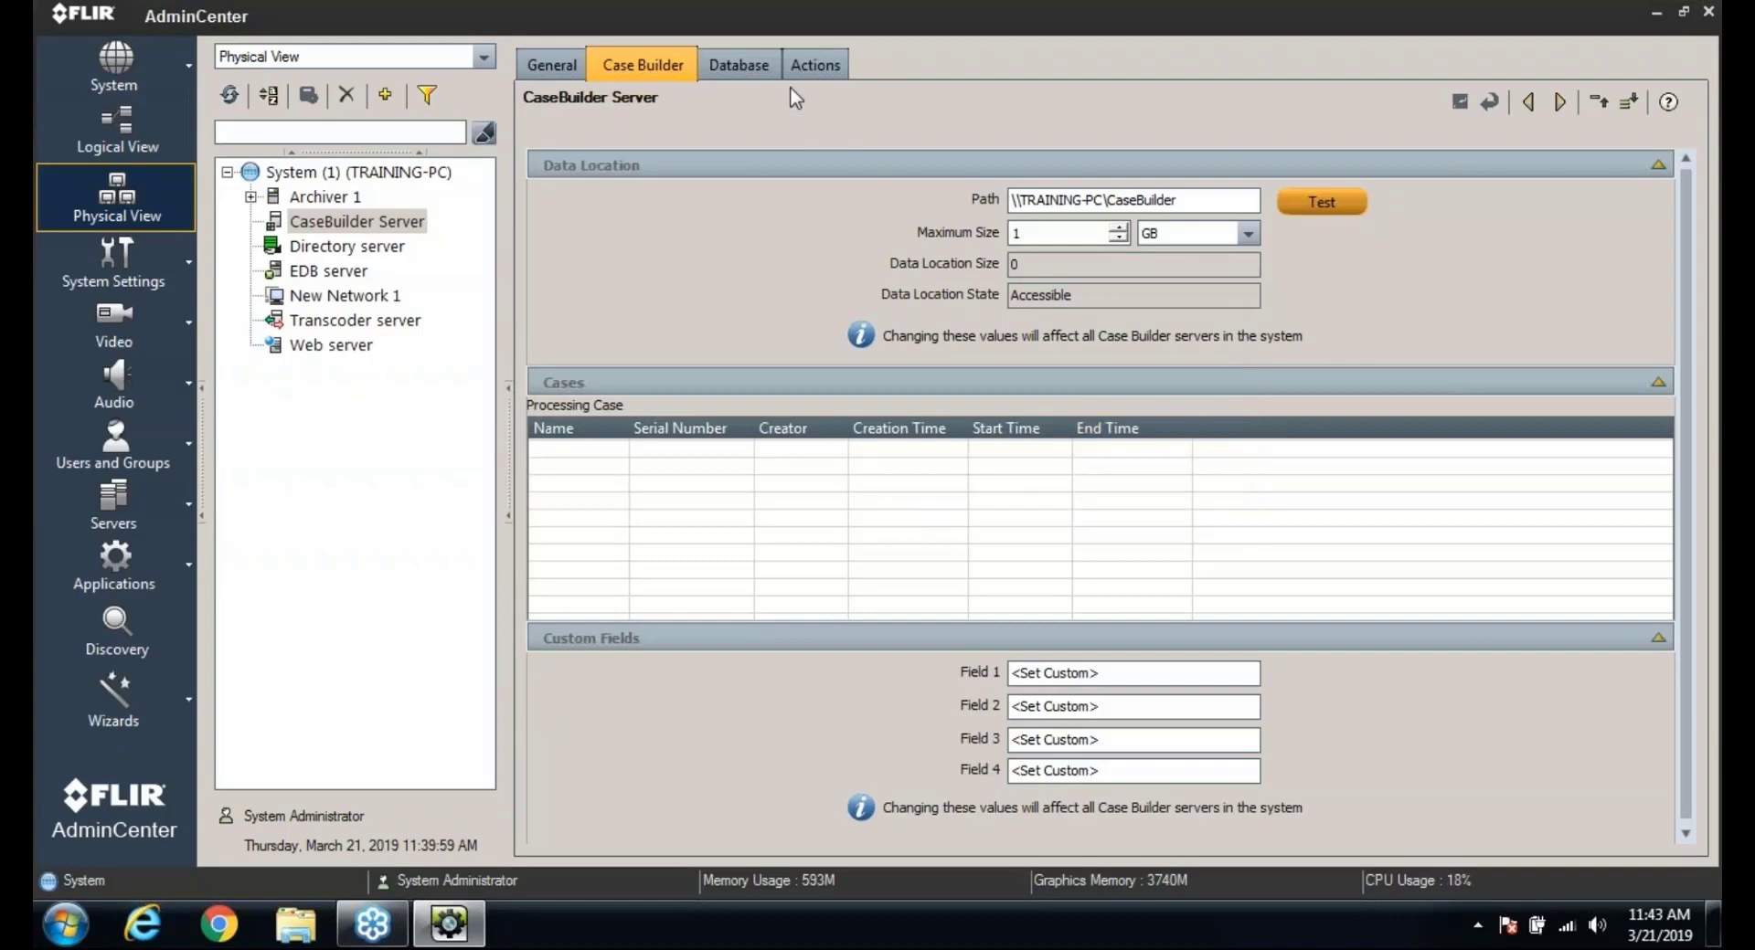
pyautogui.click(742, 66)
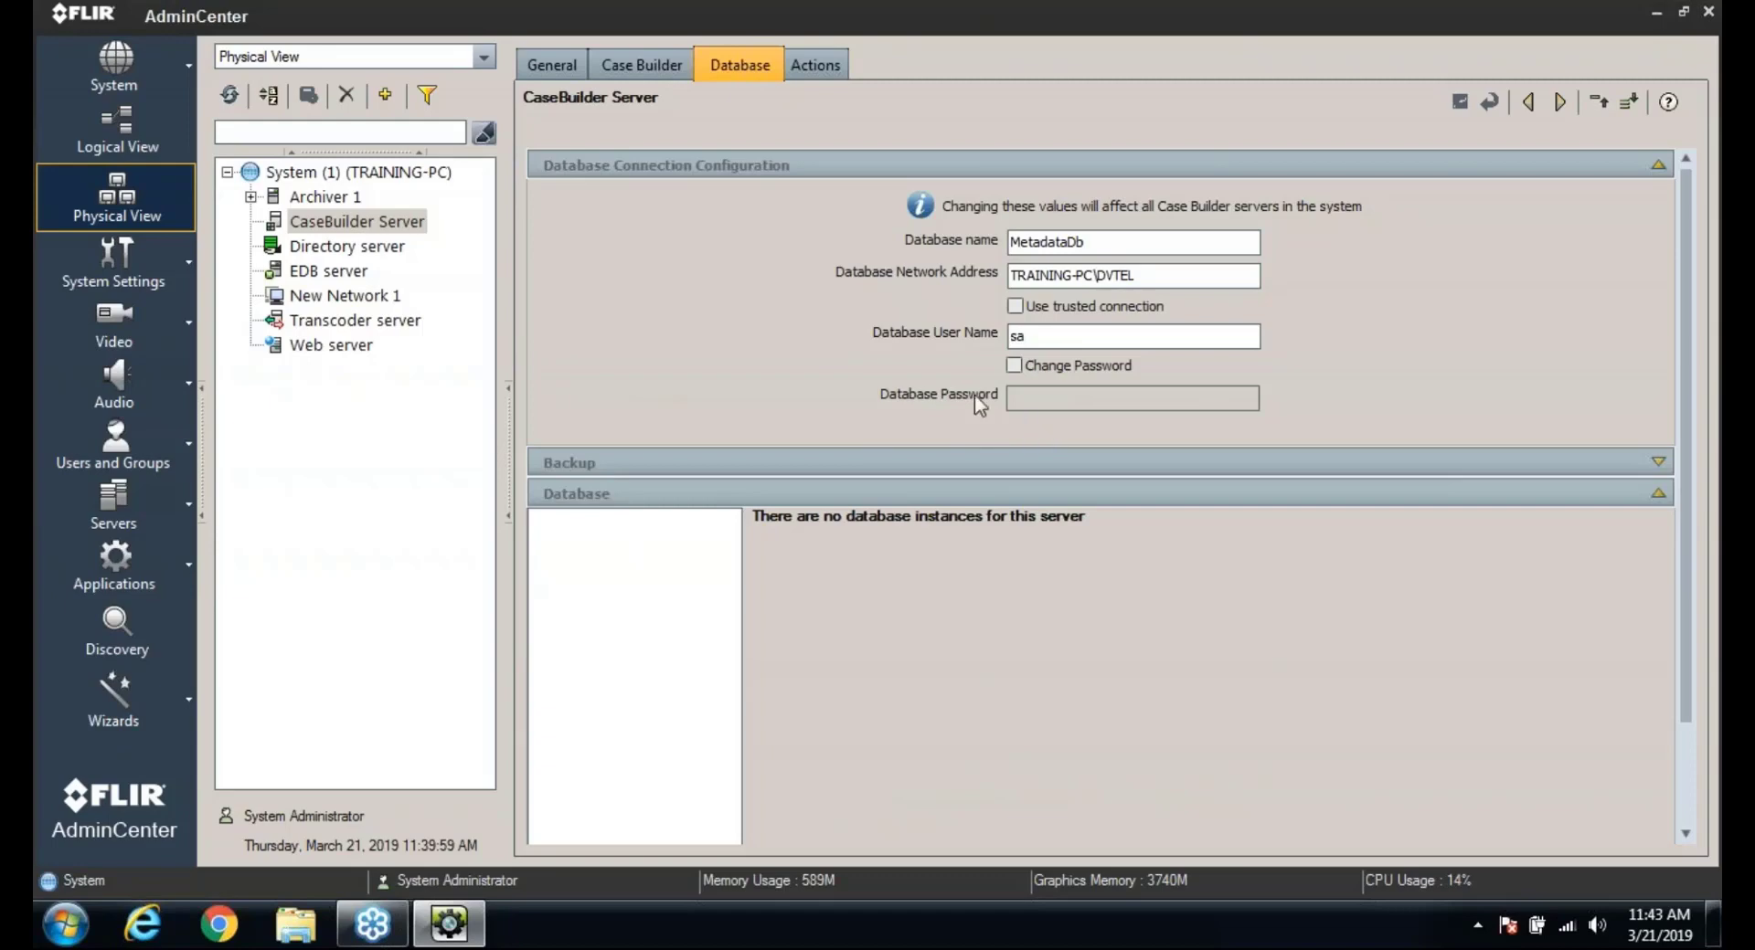
pyautogui.click(551, 66)
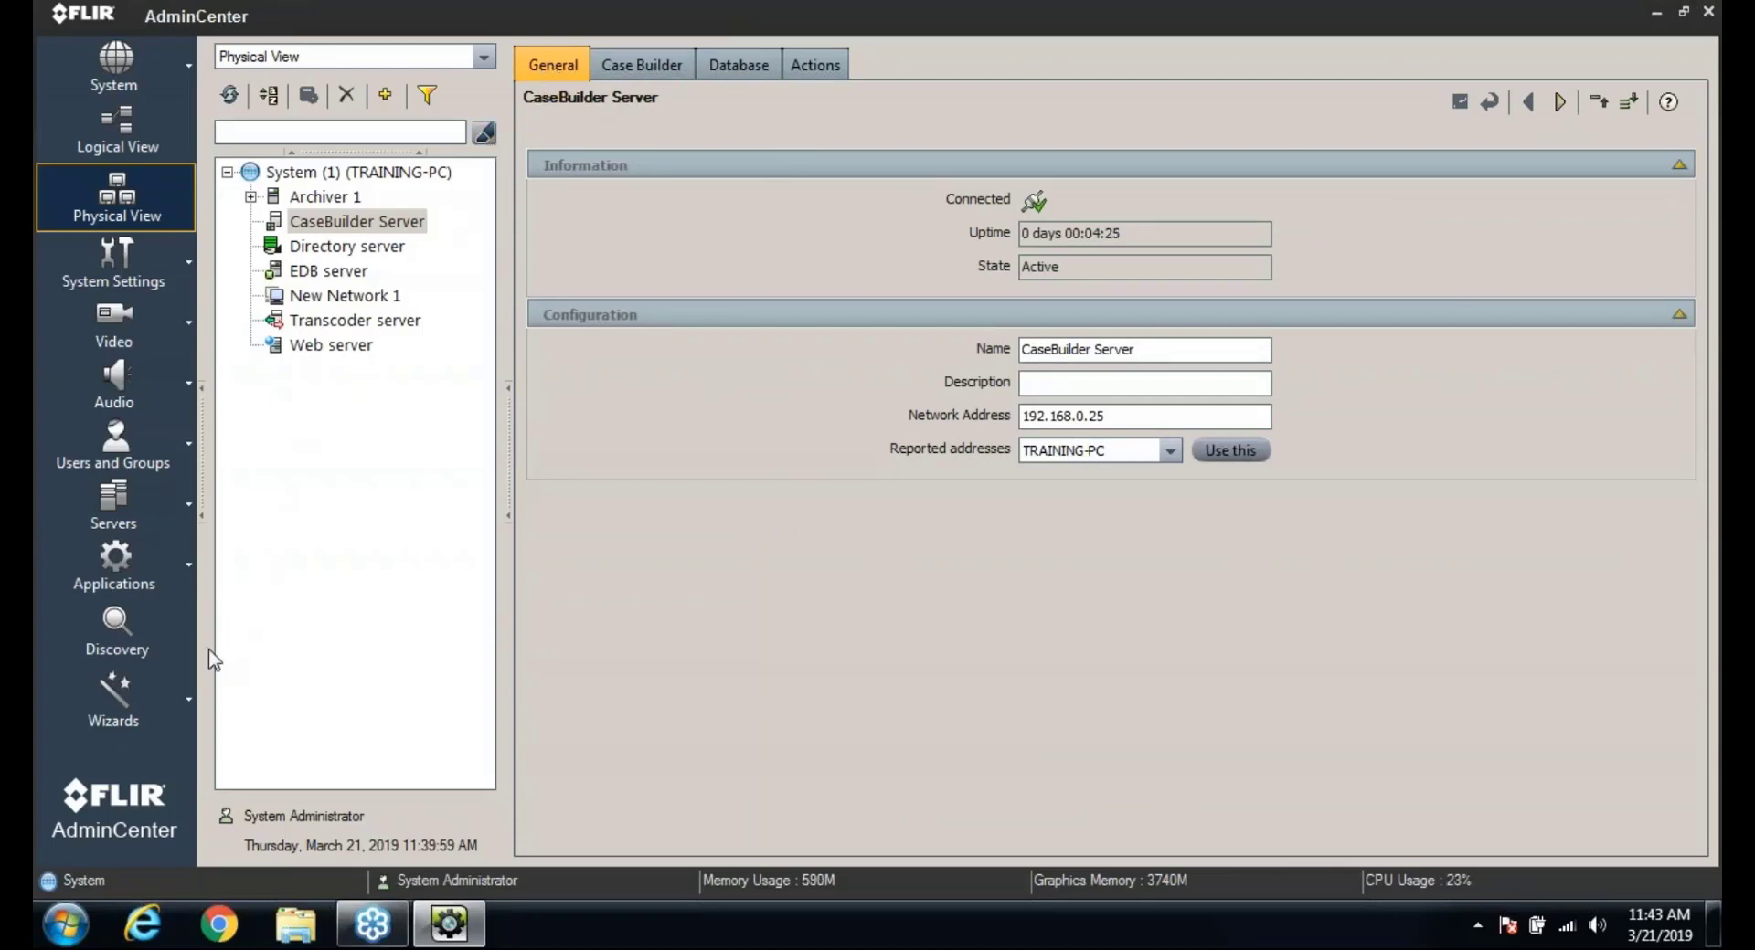
# - Launch ControlCenter from AdminCenter and create a new case in the CaseBuilder Navigation Tree
pyautogui.click(190, 569)
pyautogui.click(306, 553)
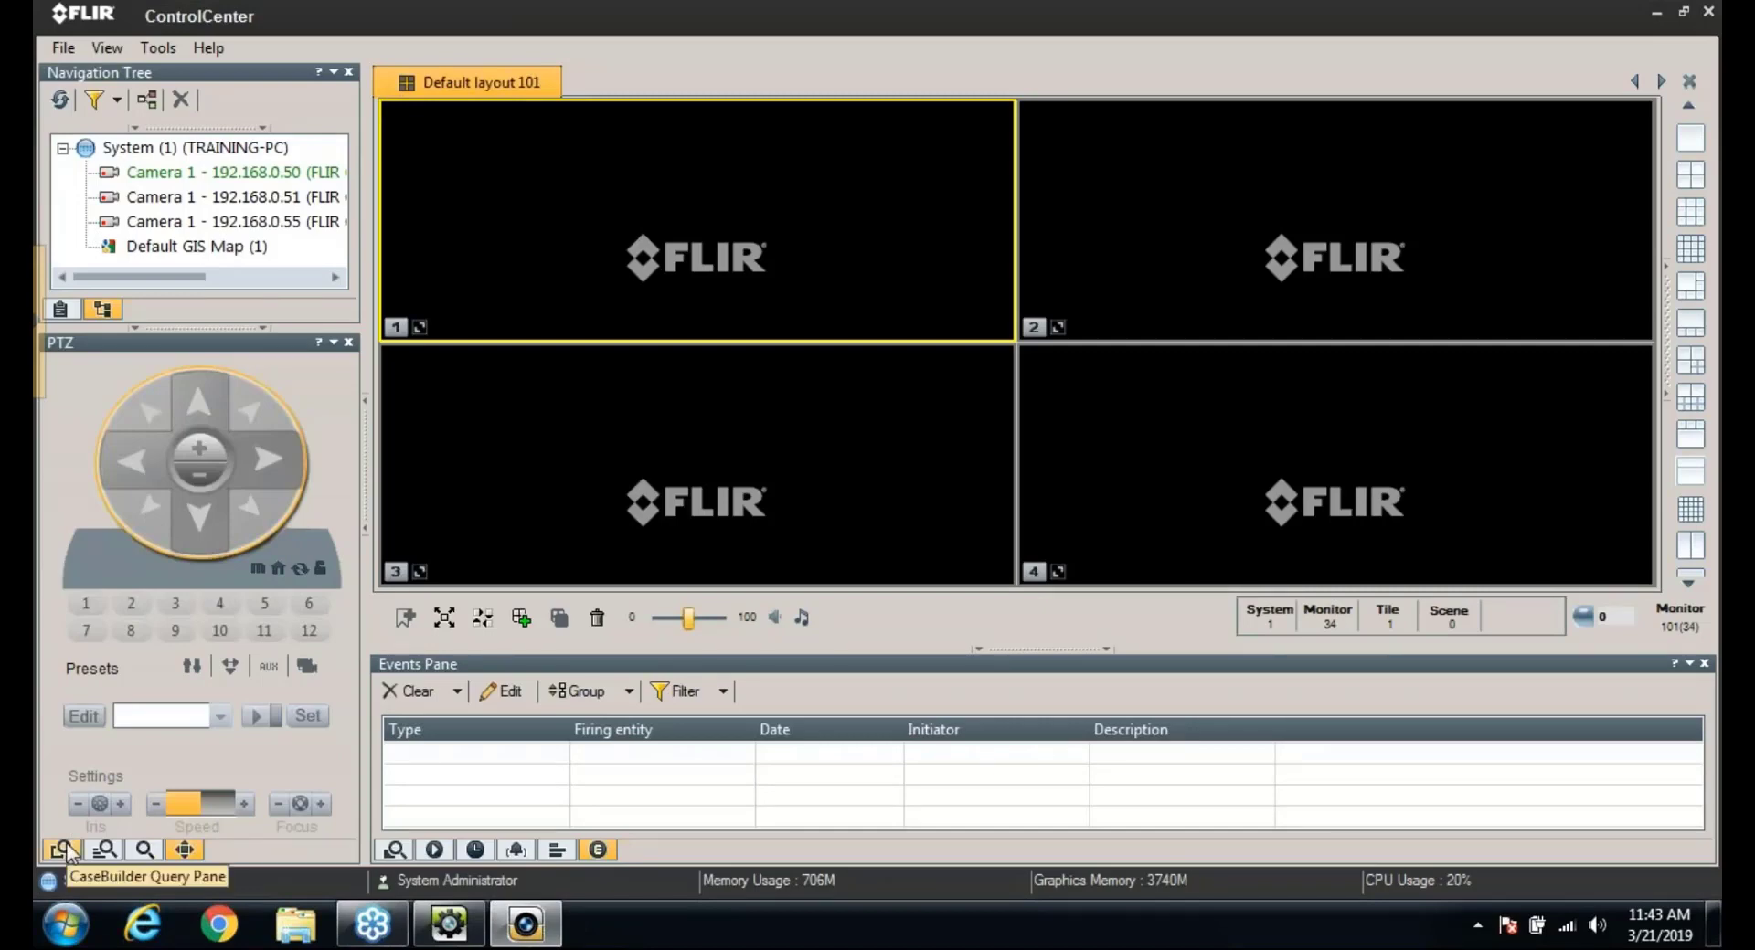
pyautogui.click(61, 309)
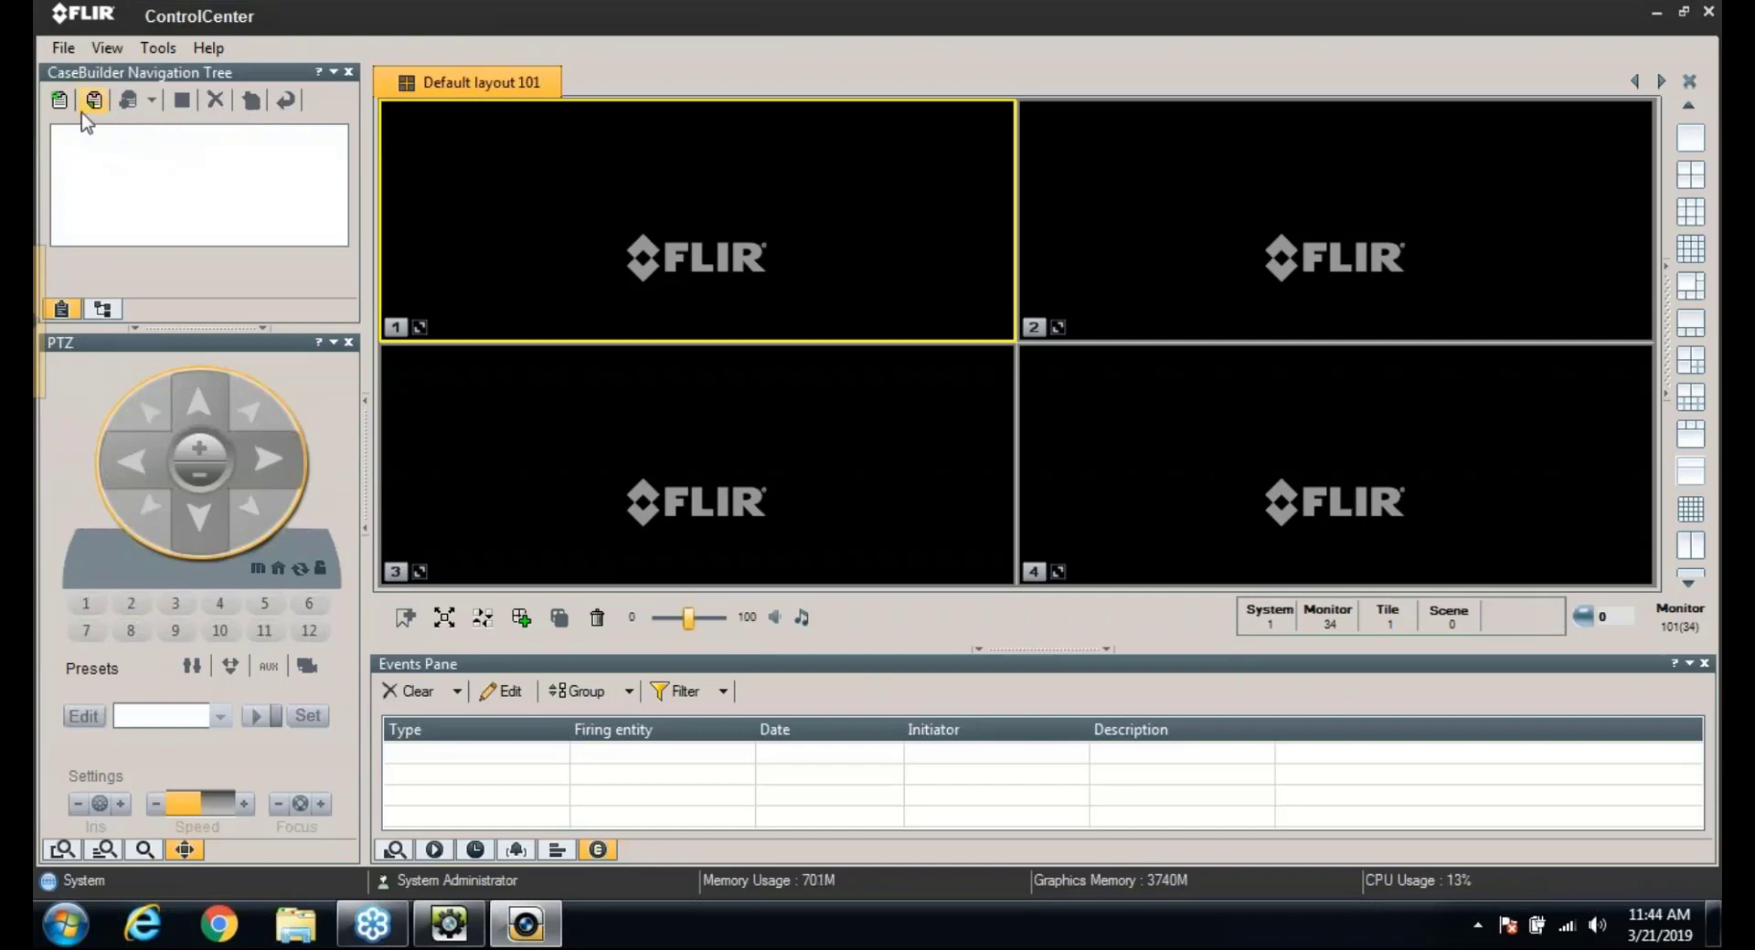
pyautogui.click(60, 100)
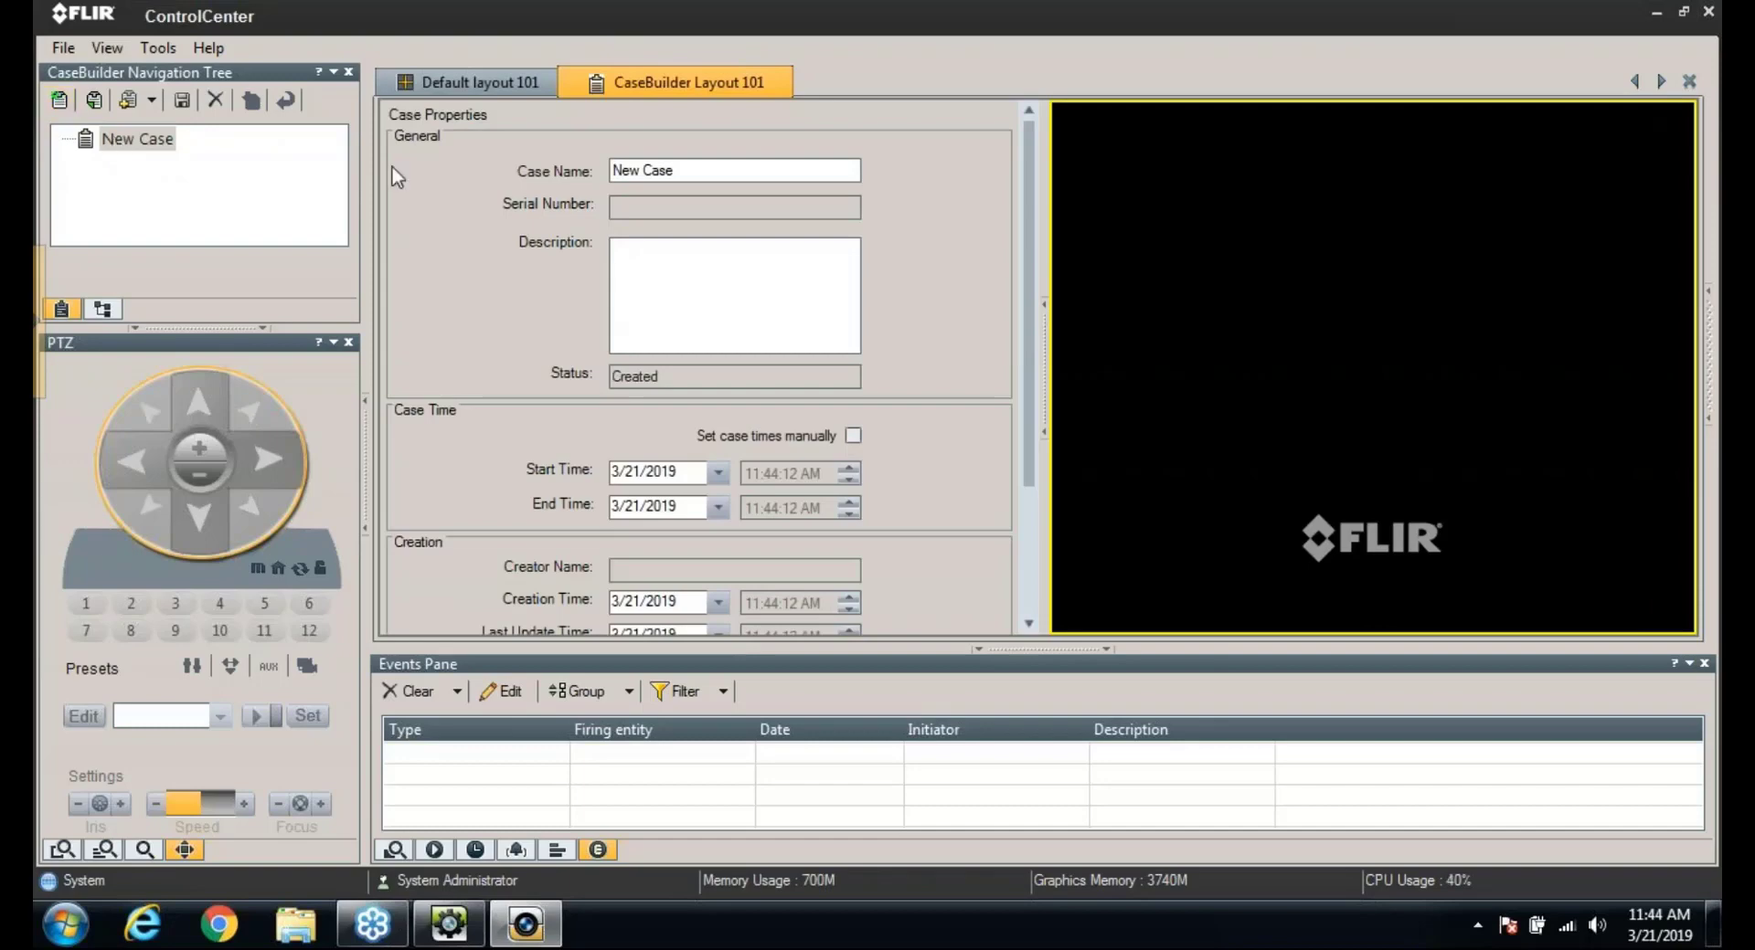
# - Name the new case "Test Case 1" and look over its case time, creation, and custom fields
pyautogui.moveTo(637, 171); pyautogui.dragTo(489, 185)
pyautogui.write('Test Case 1')
pyautogui.scroll(-3, 655, 419)
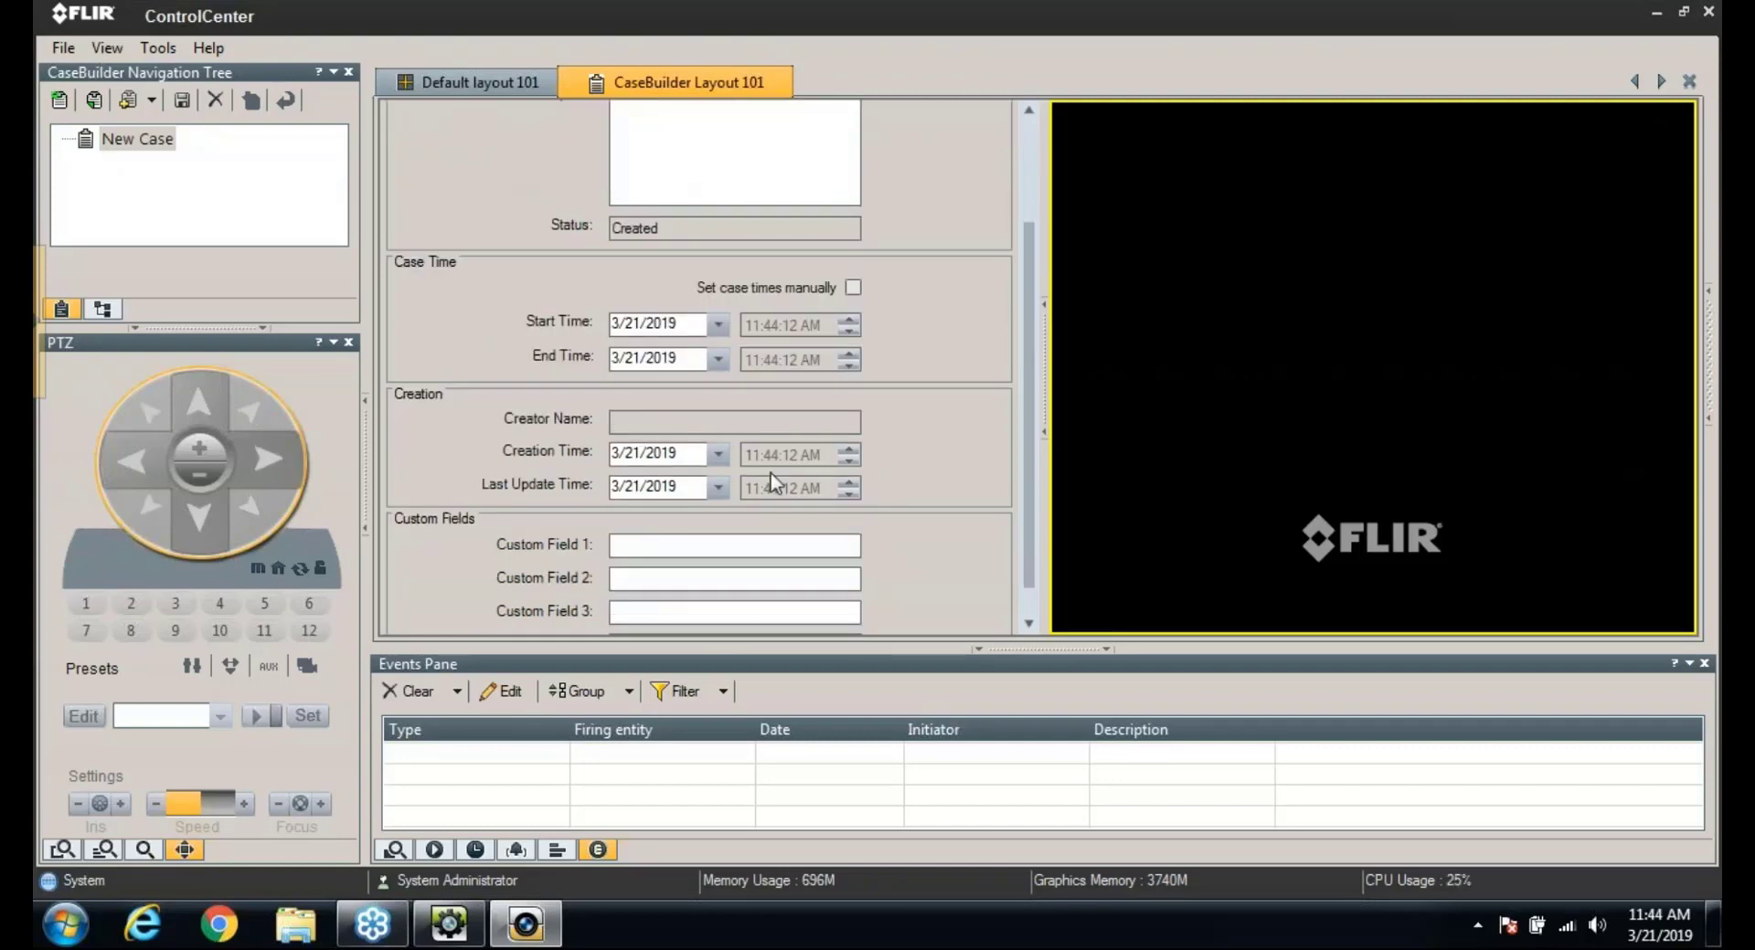
pyautogui.scroll(-1, 772, 481)
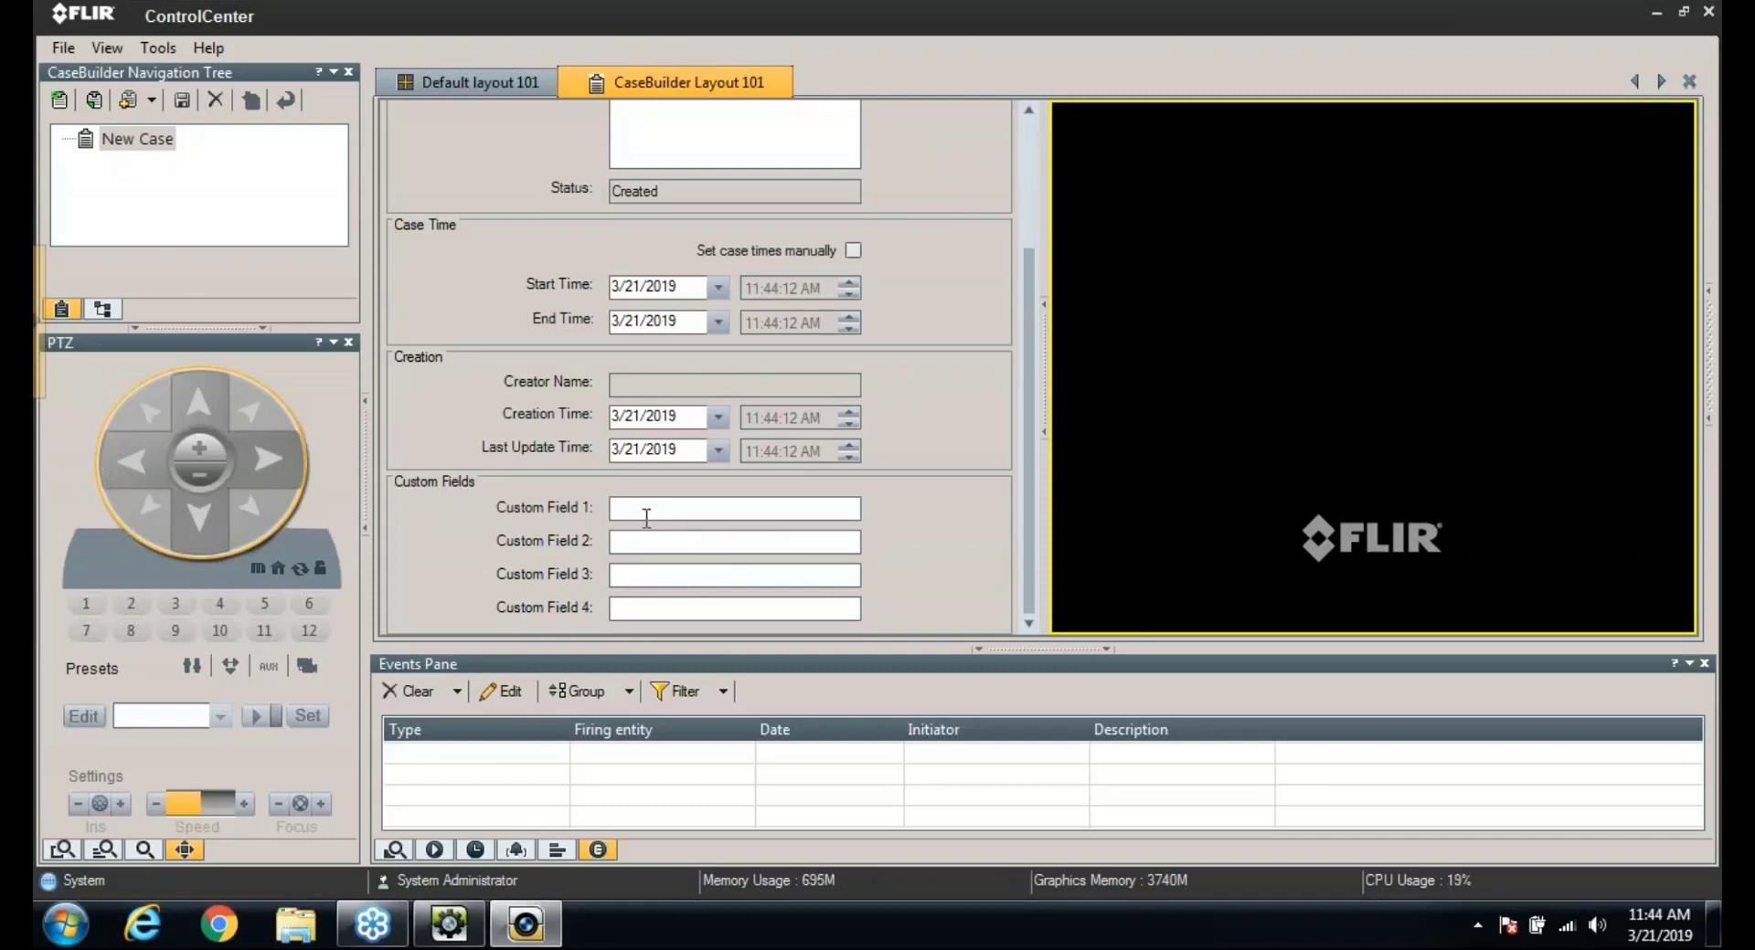
# - Check the CaseBuilder server's custom fields, database and general settings in AdminCenter, and return to the case's custom fields in ControlCenter
pyautogui.click(454, 928)
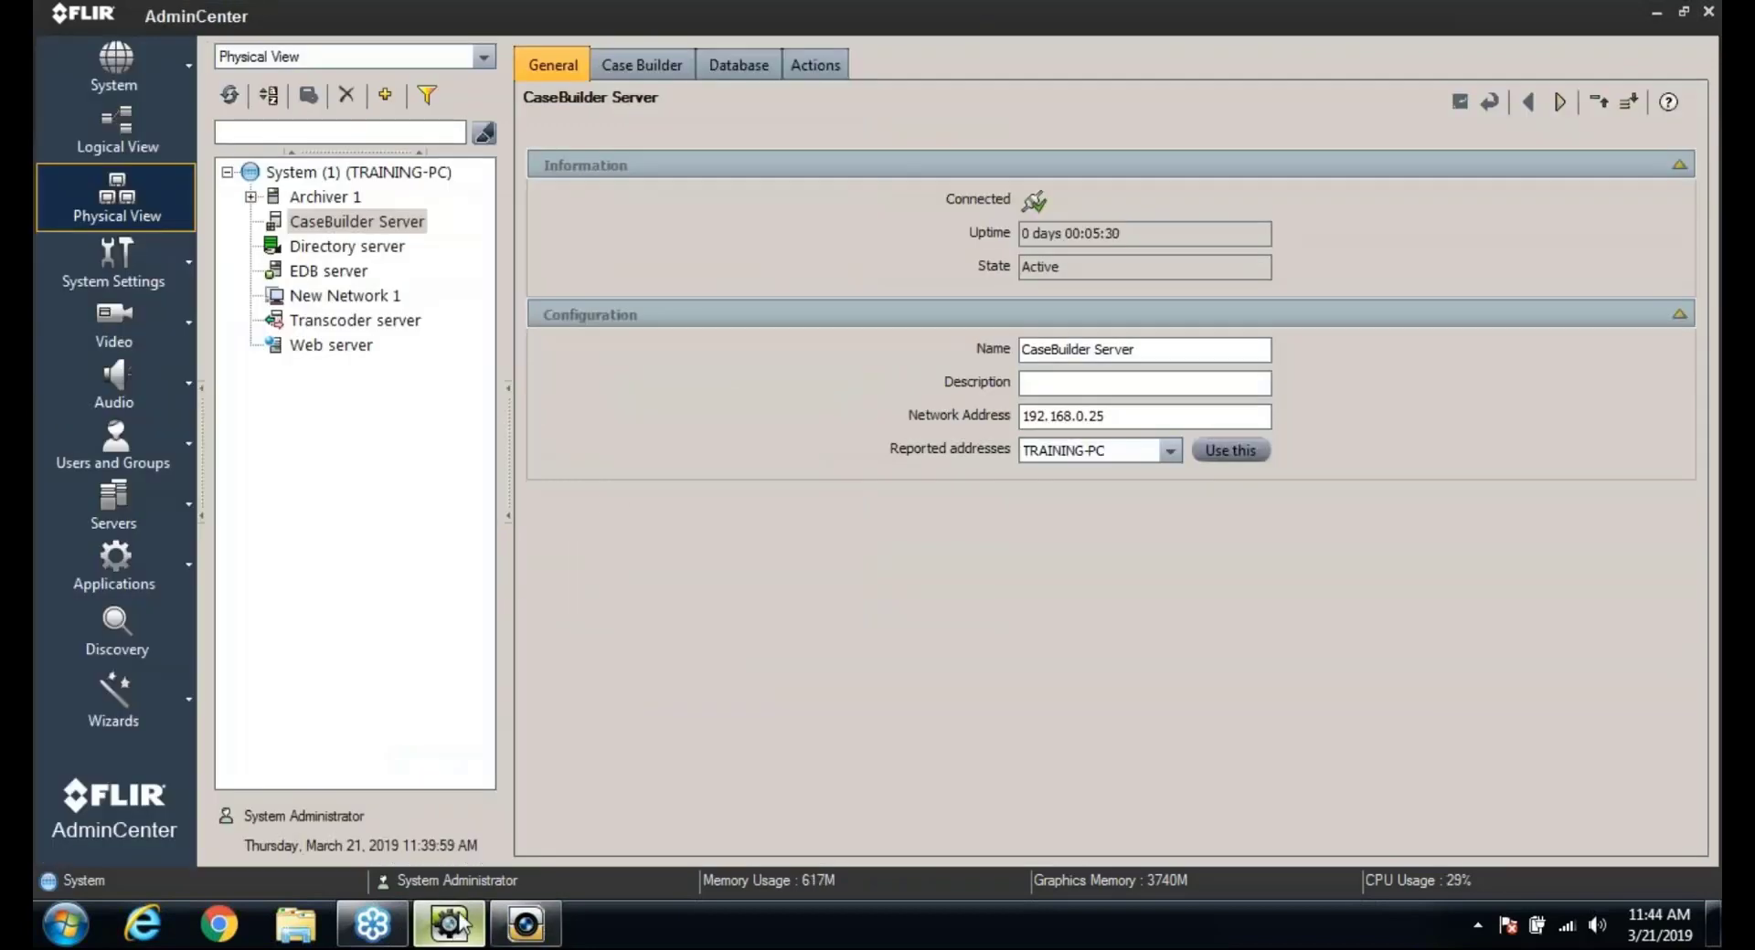
pyautogui.click(652, 66)
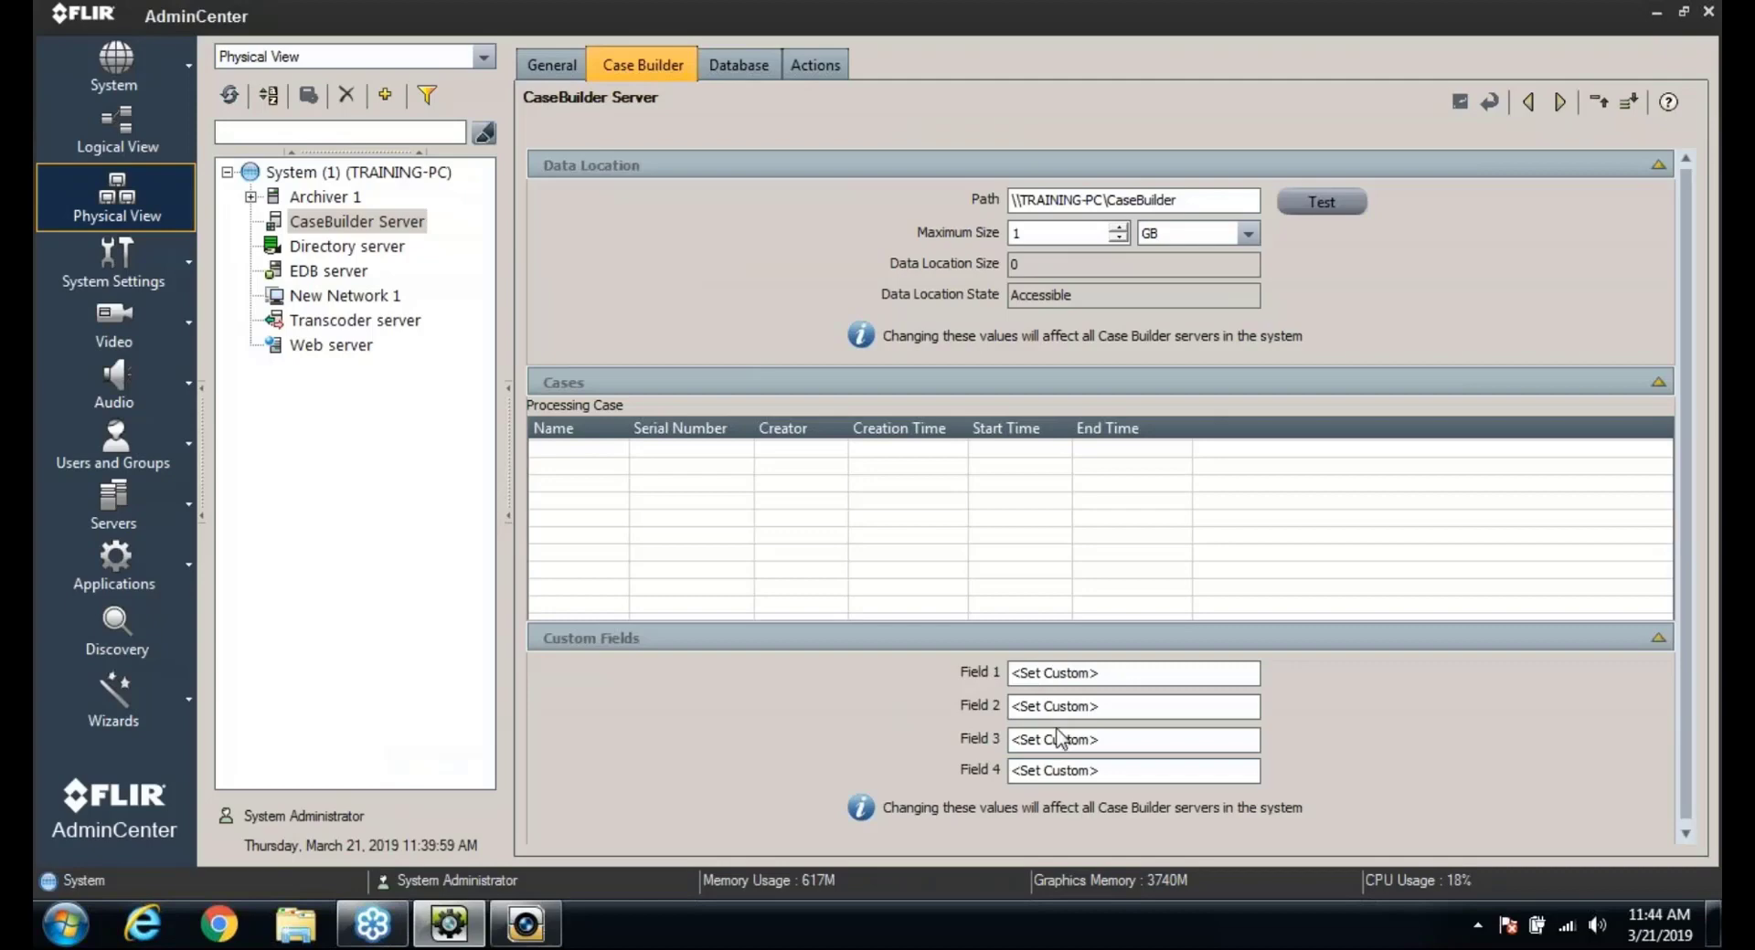
pyautogui.click(733, 73)
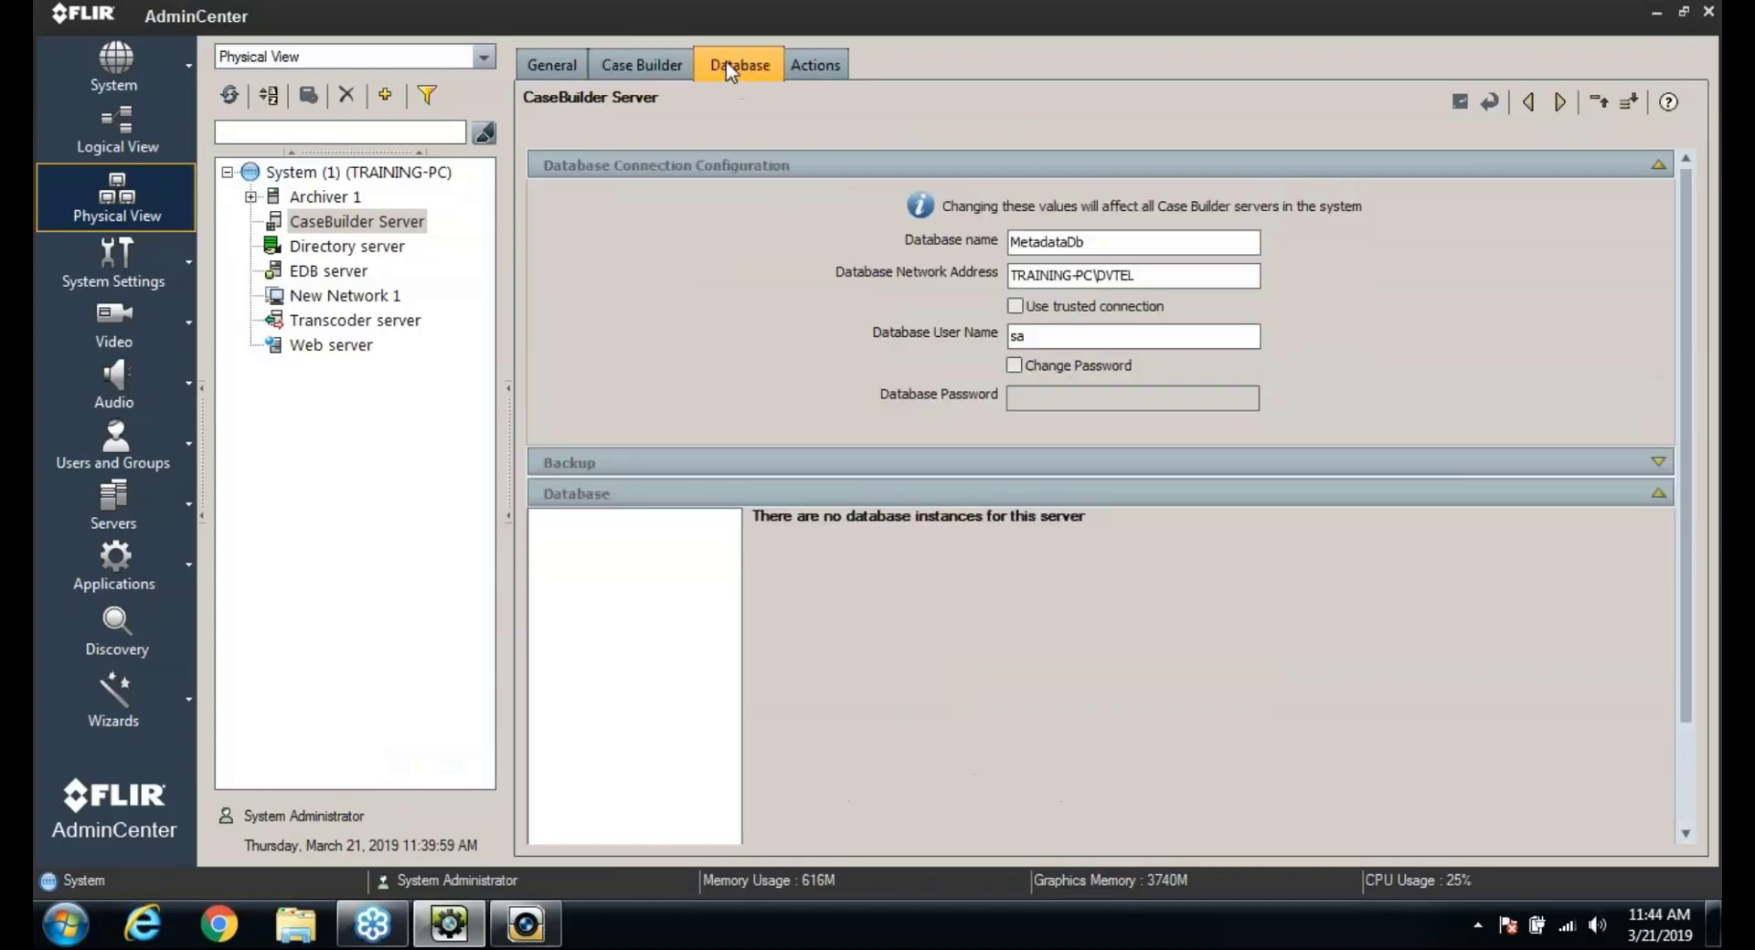
pyautogui.click(557, 62)
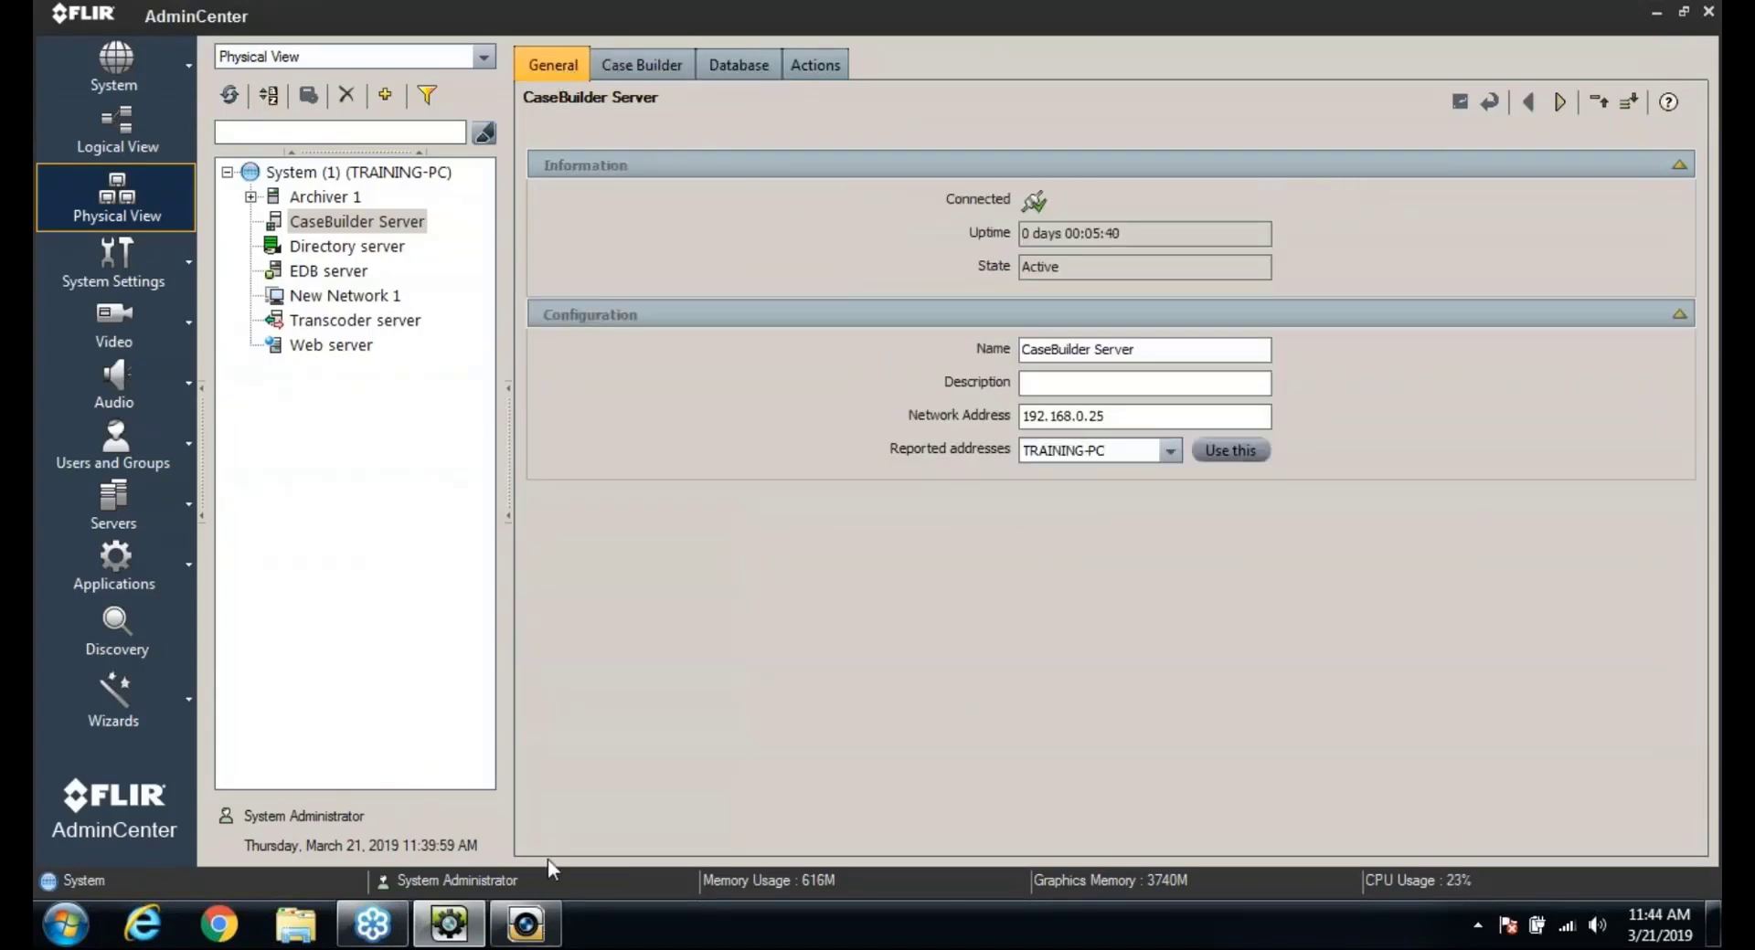
pyautogui.click(526, 925)
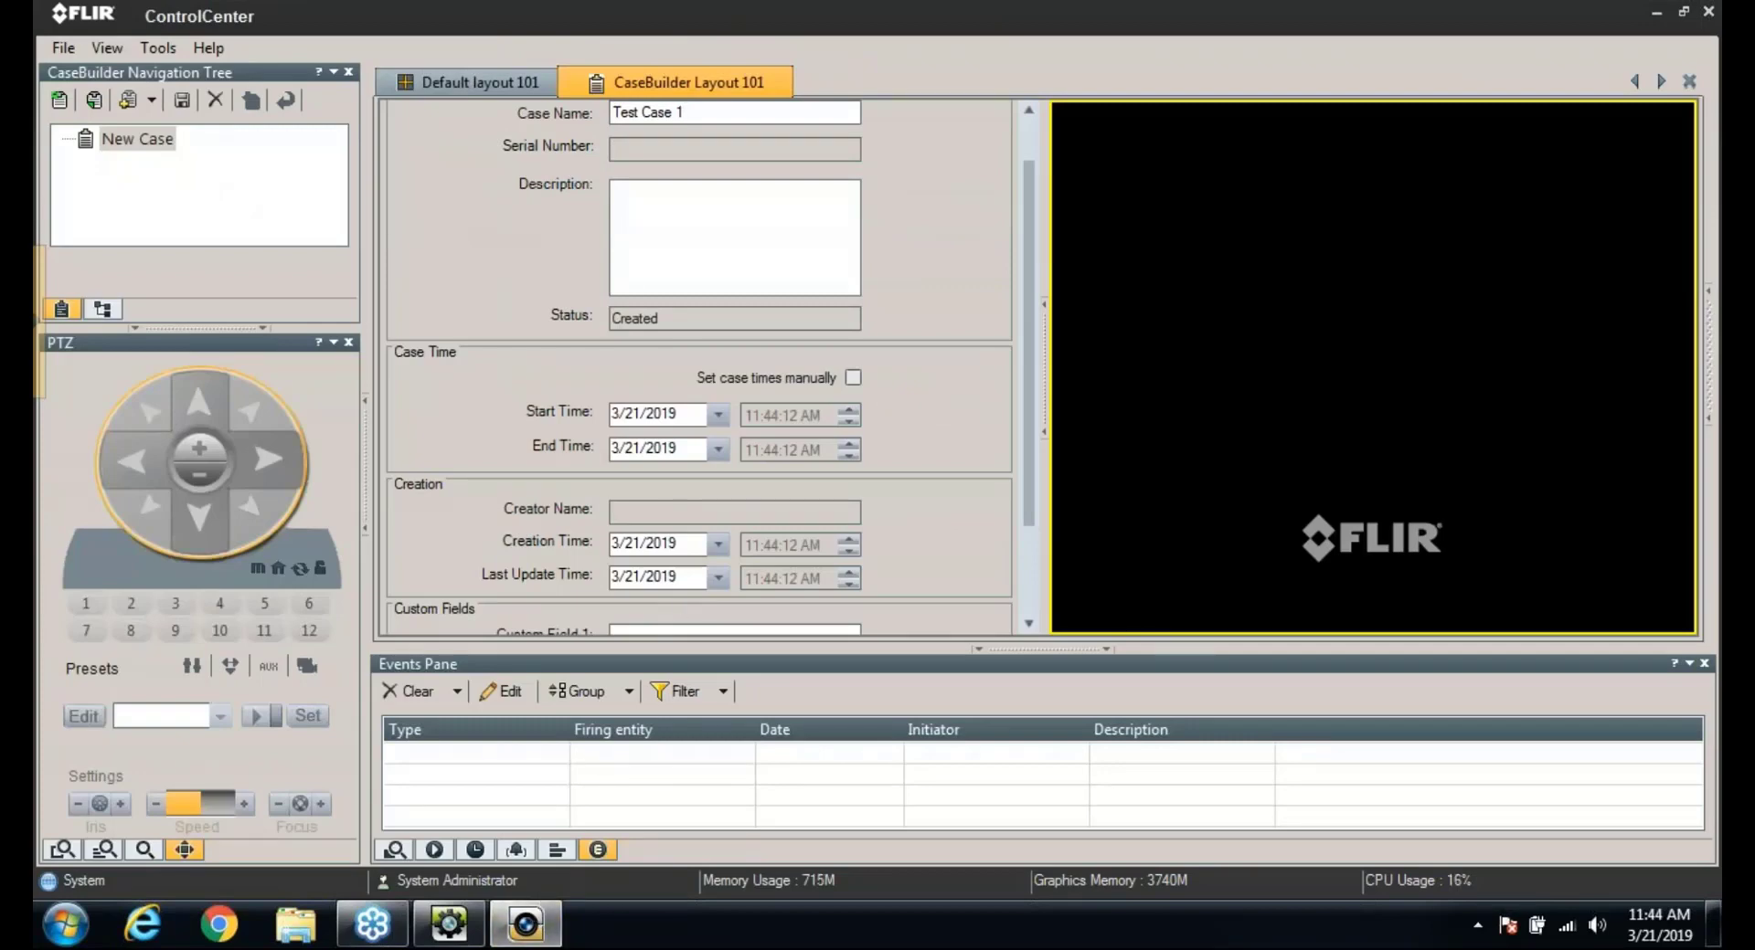
pyautogui.scroll(-3, 1022, 475)
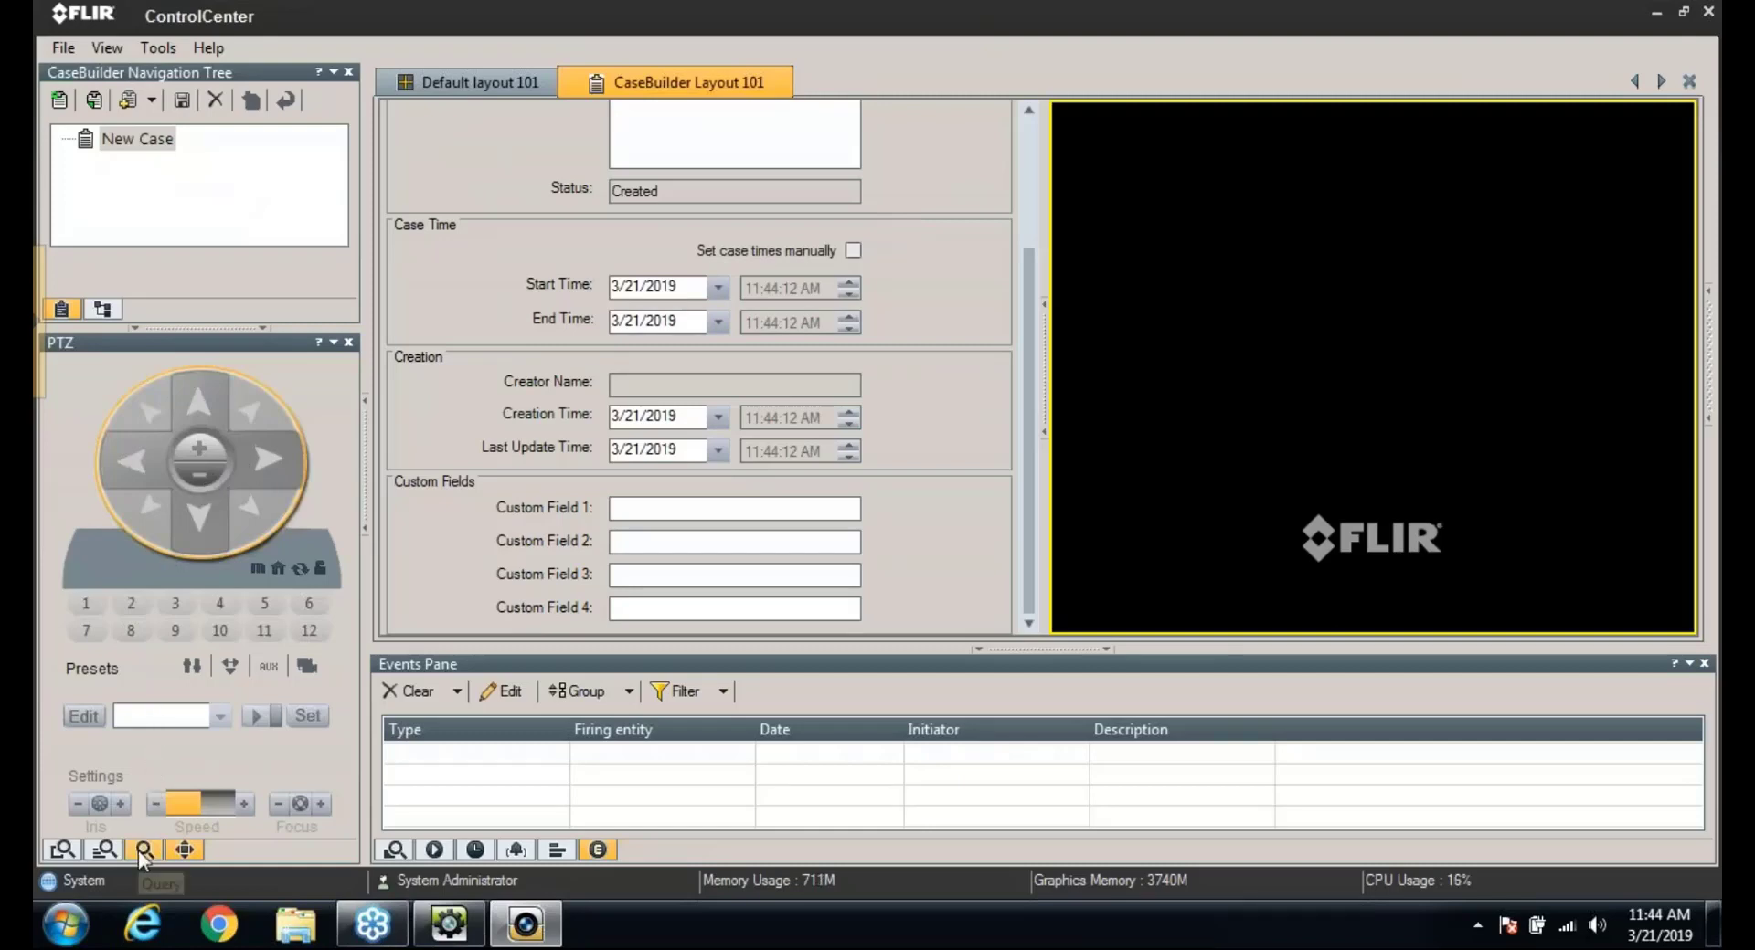
# - Add the Control Center Help File 8.0 document to Test Case 1 and save the case
pyautogui.click(152, 101)
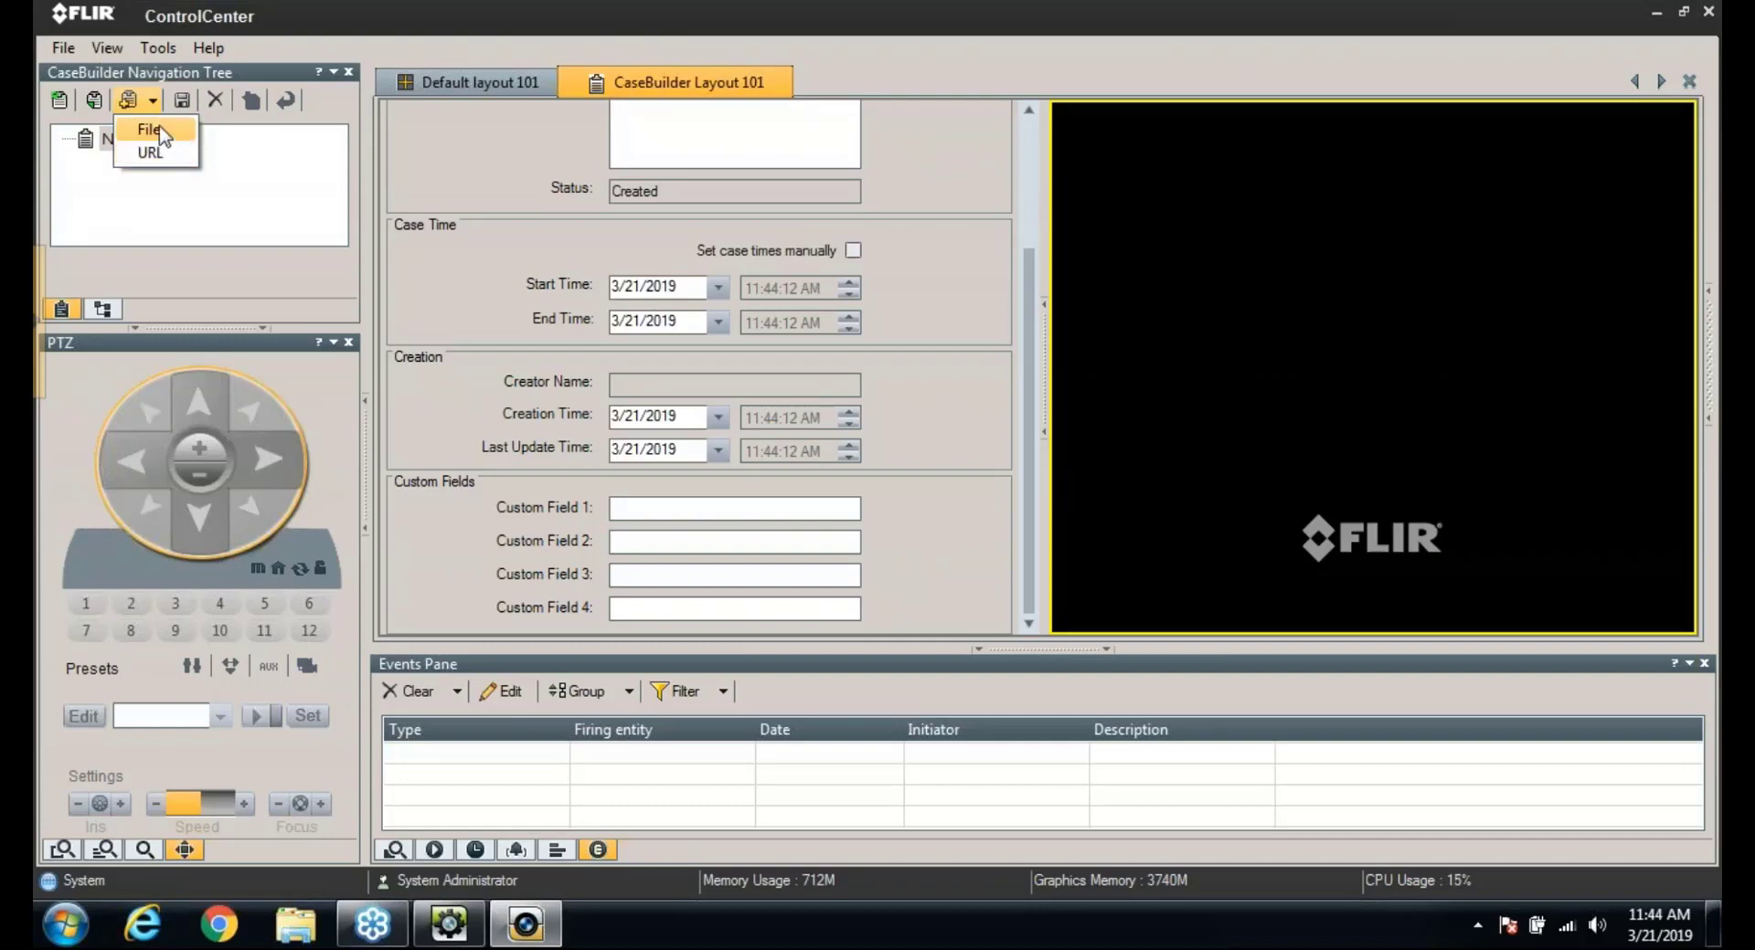
pyautogui.click(155, 130)
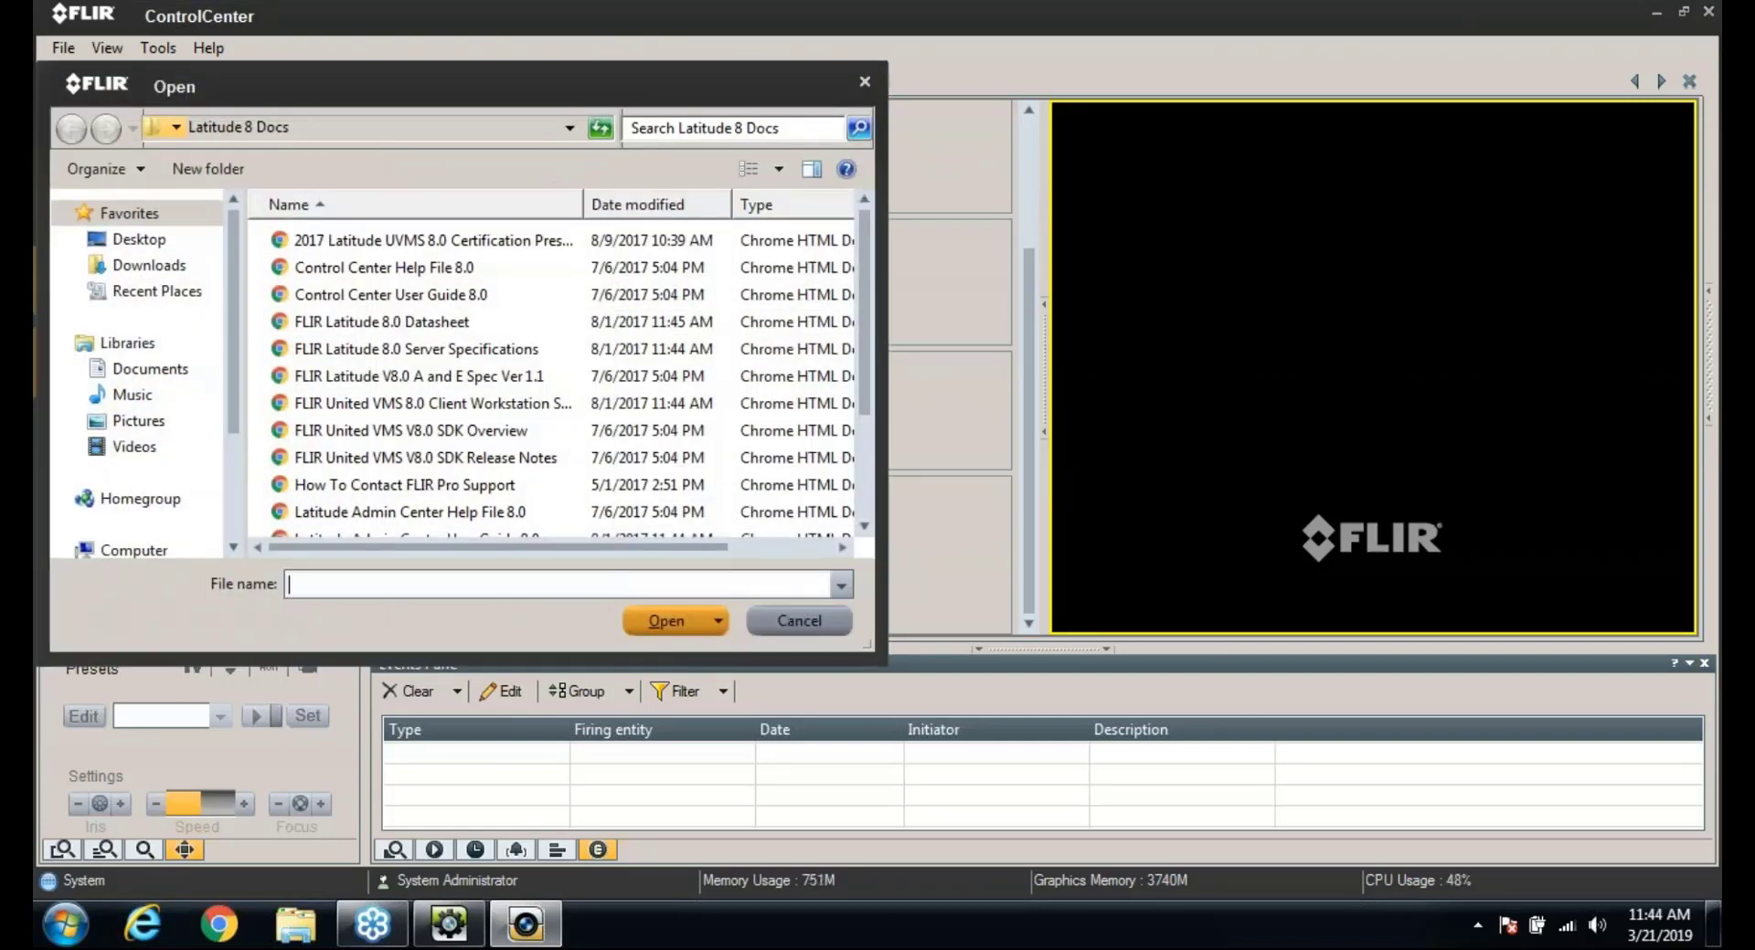
pyautogui.doubleClick(373, 268)
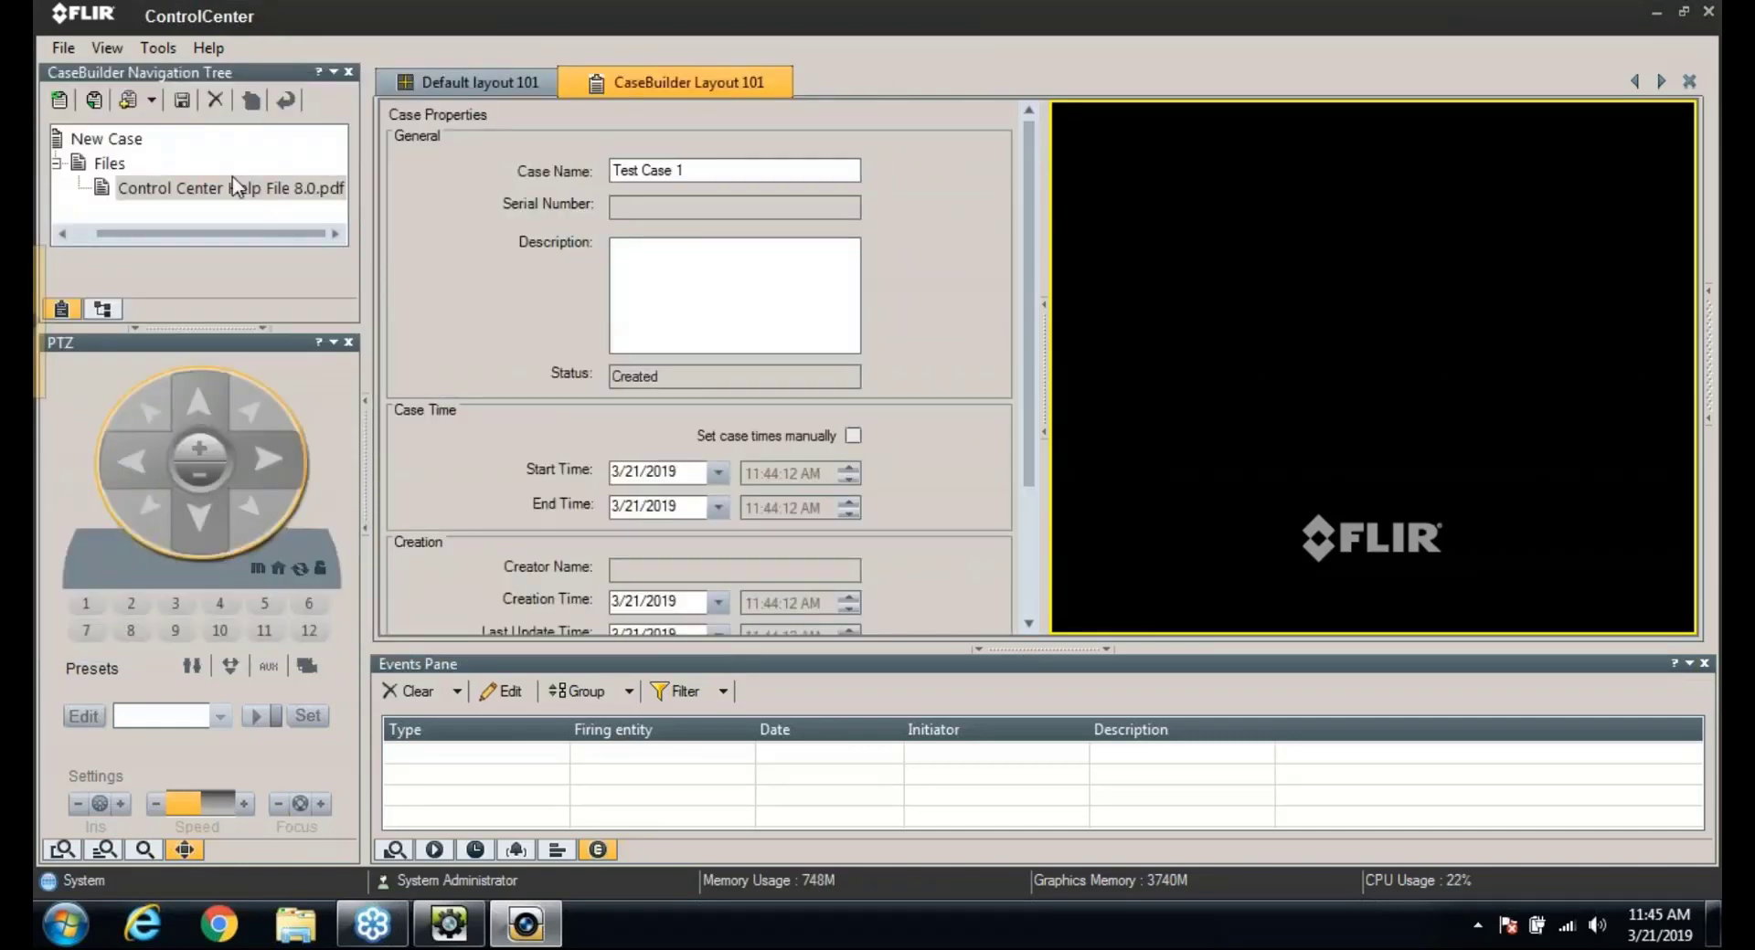
pyautogui.click(182, 100)
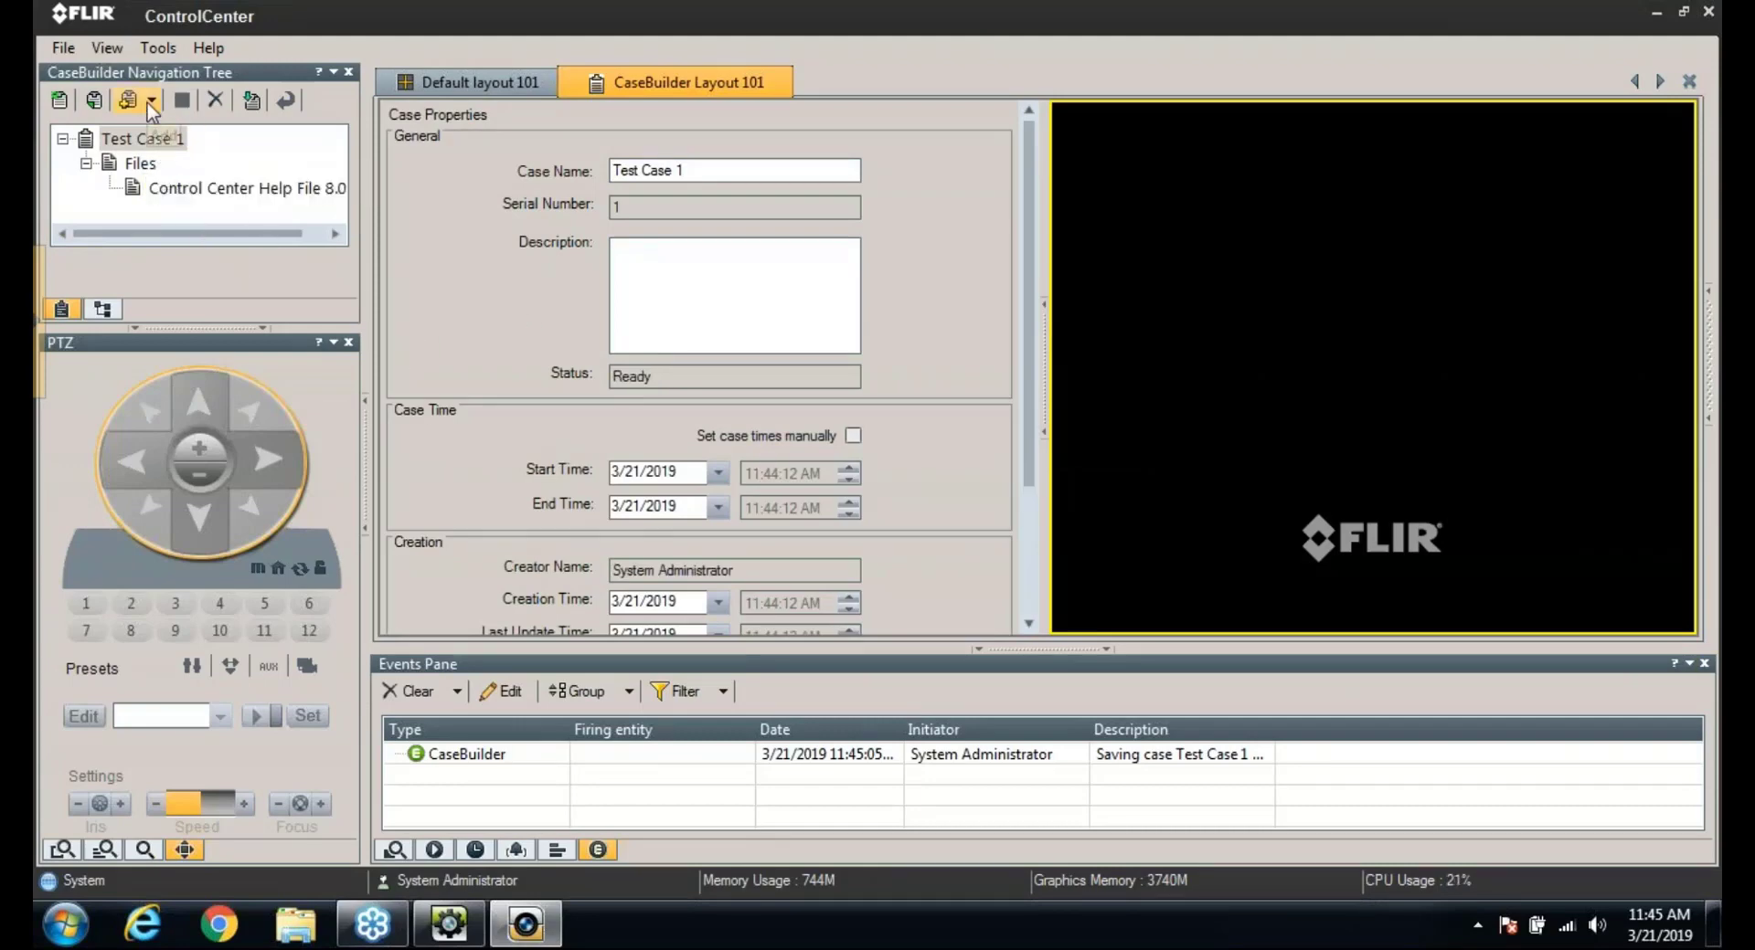
# - Query the last 24 hours of clips from the 192.168.0.51 camera and play the most recent clip
pyautogui.click(144, 851)
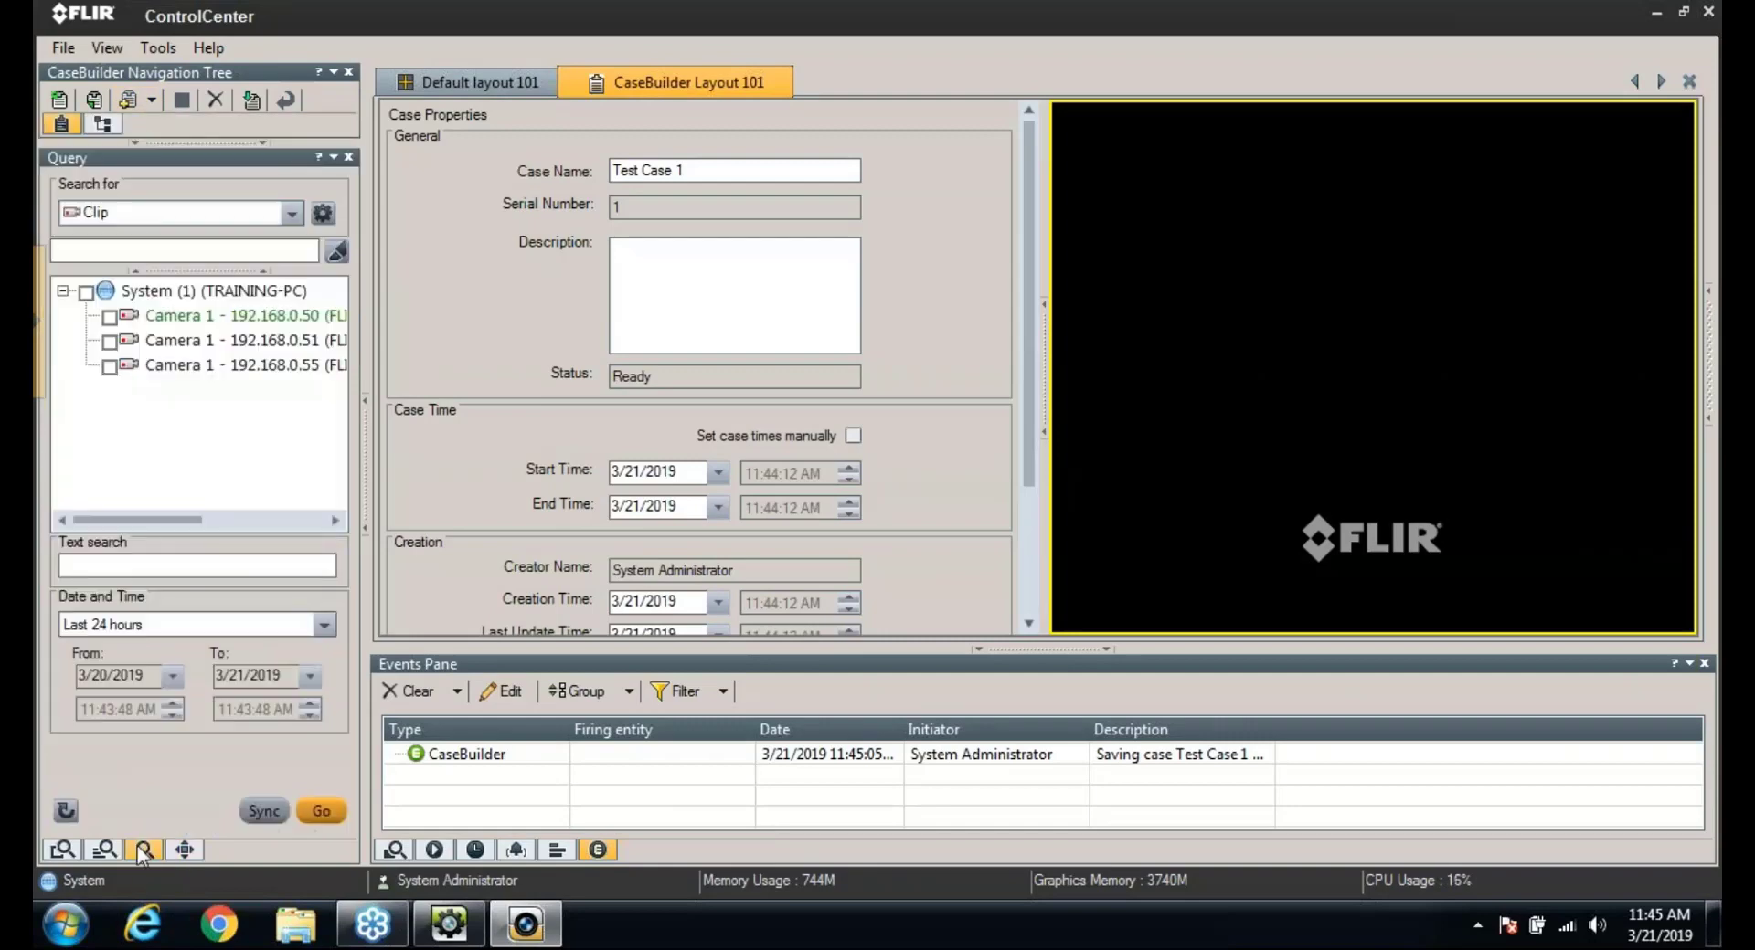
pyautogui.click(109, 342)
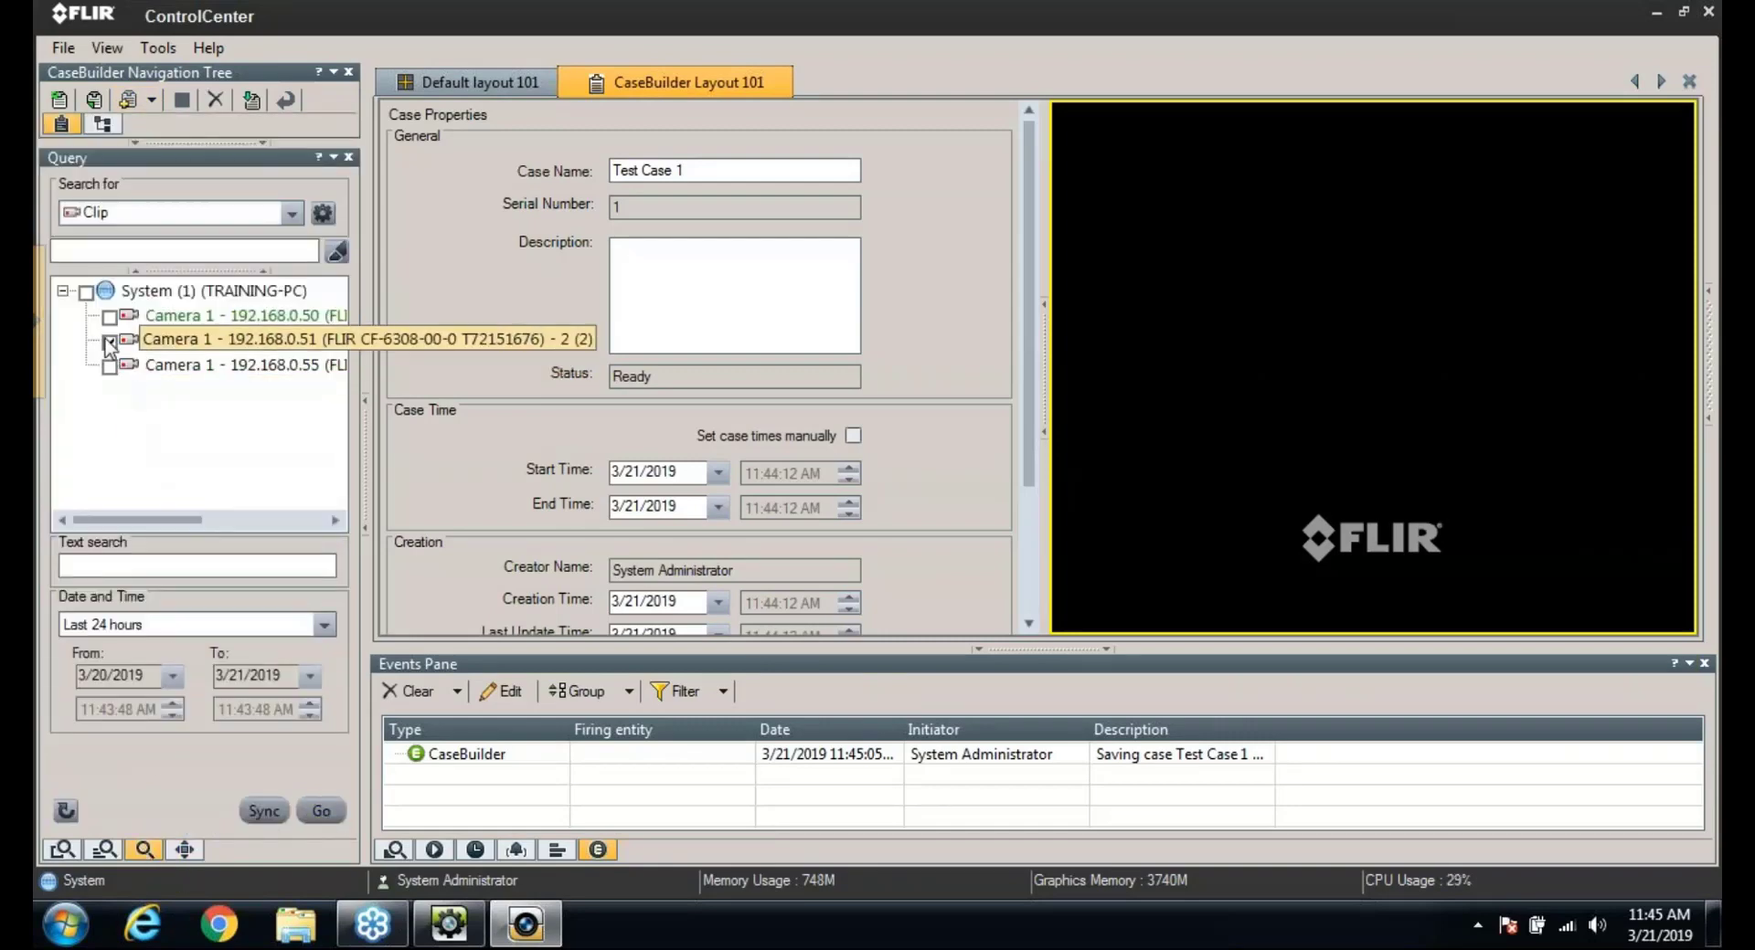
pyautogui.click(321, 812)
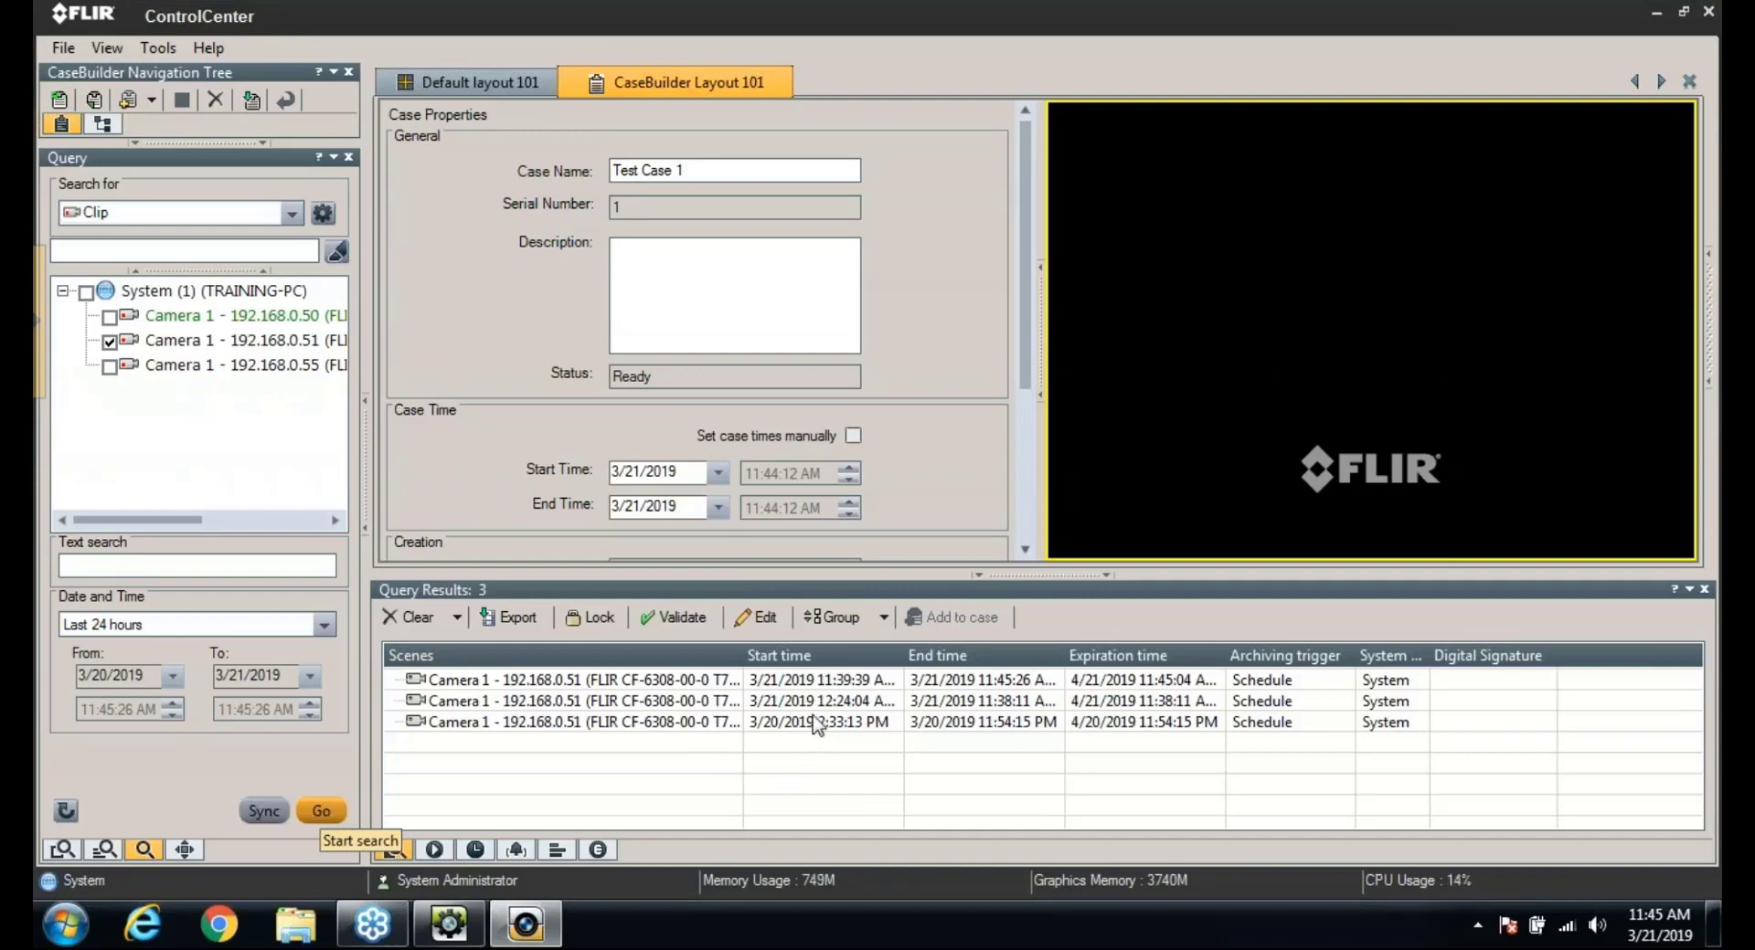
pyautogui.click(798, 683)
pyautogui.doubleClick(798, 684)
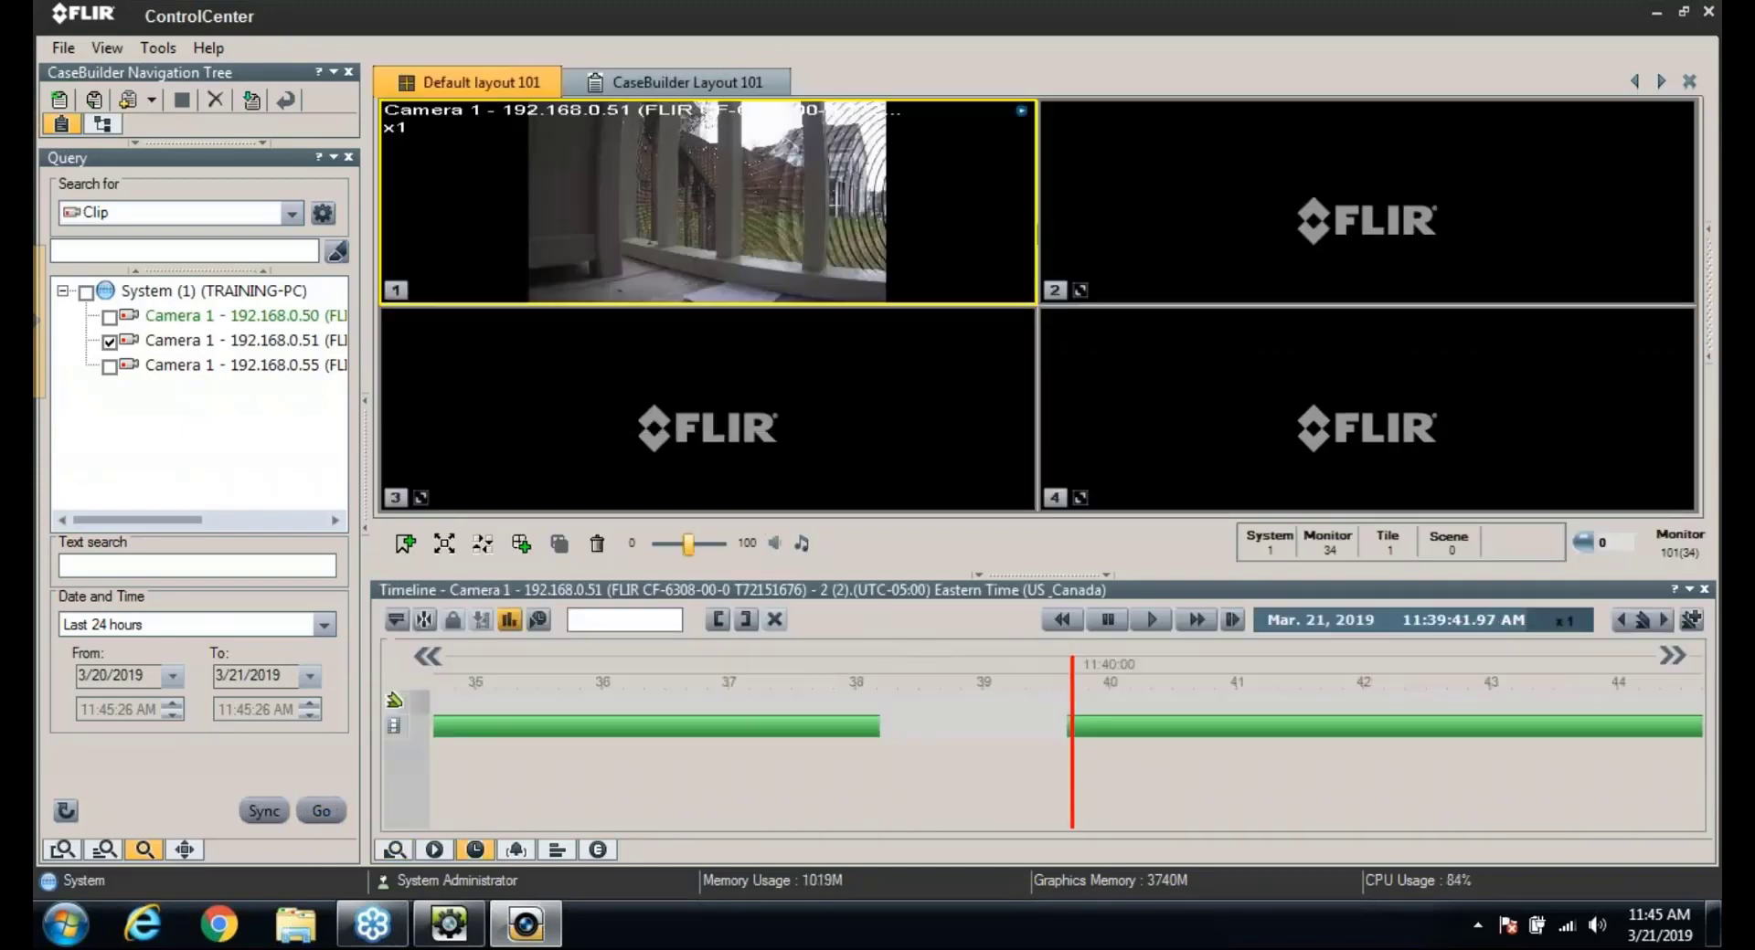
# - Pause playback, mark the section from about 11:40:21 to 11:41:09 AM on the timeline, and add it to the case
pyautogui.click(1108, 621)
pyautogui.moveTo(1155, 725); pyautogui.dragTo(1259, 744)
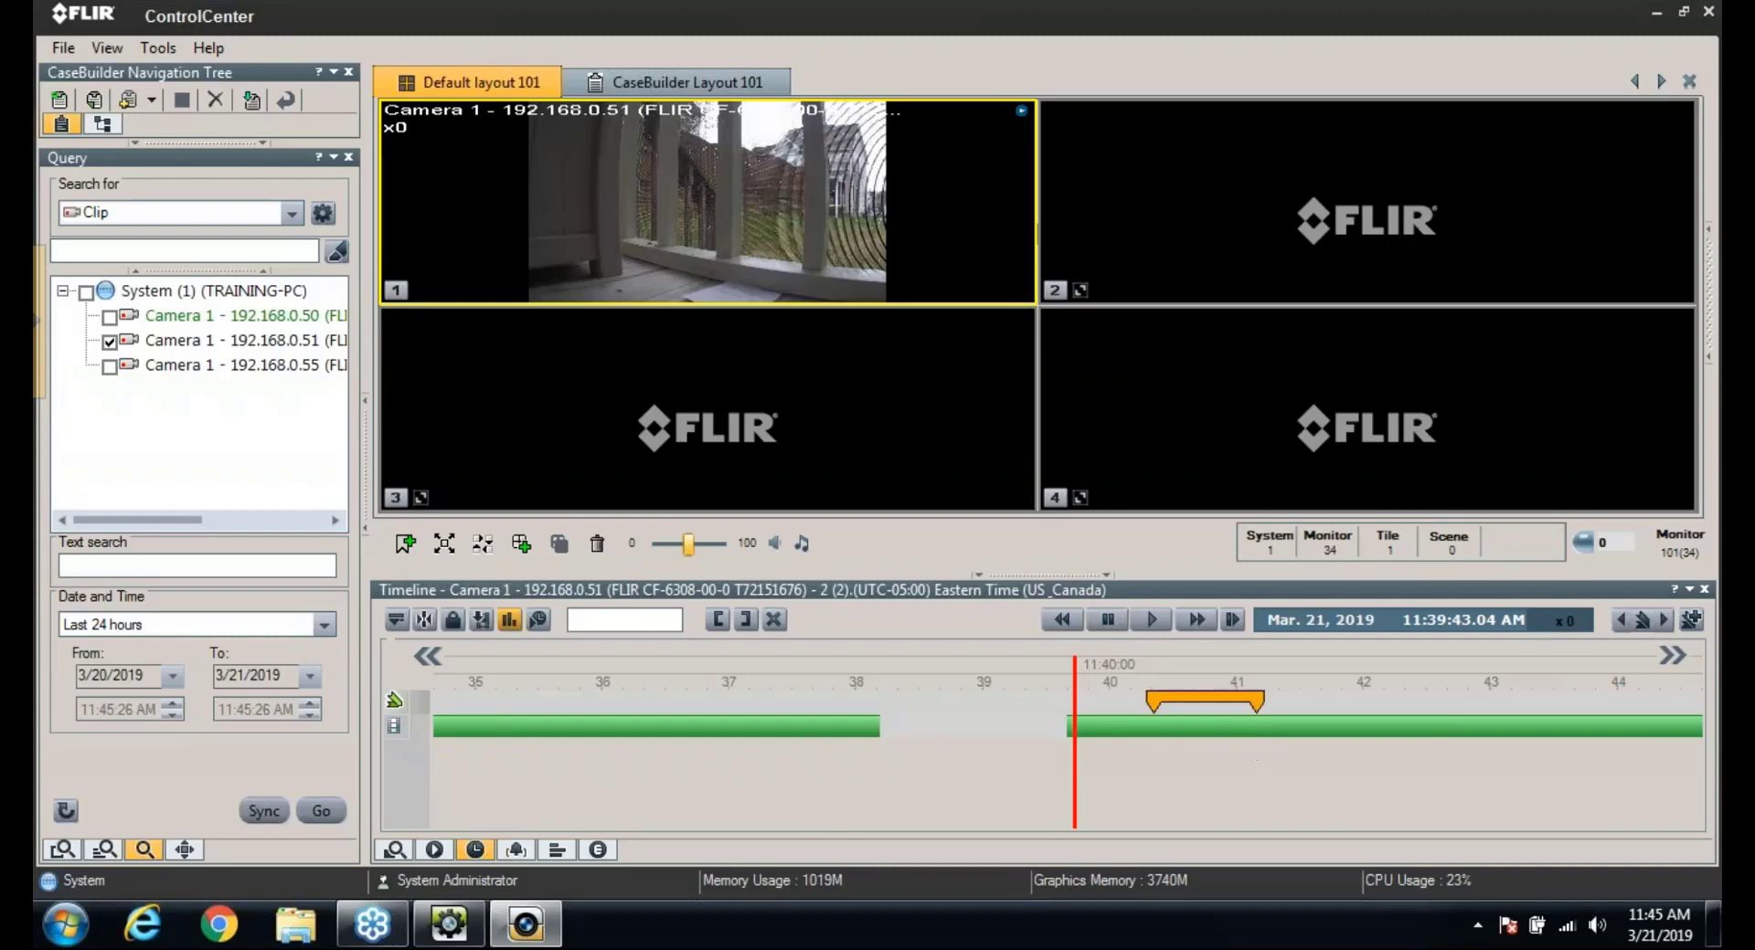
pyautogui.rightClick(1221, 710)
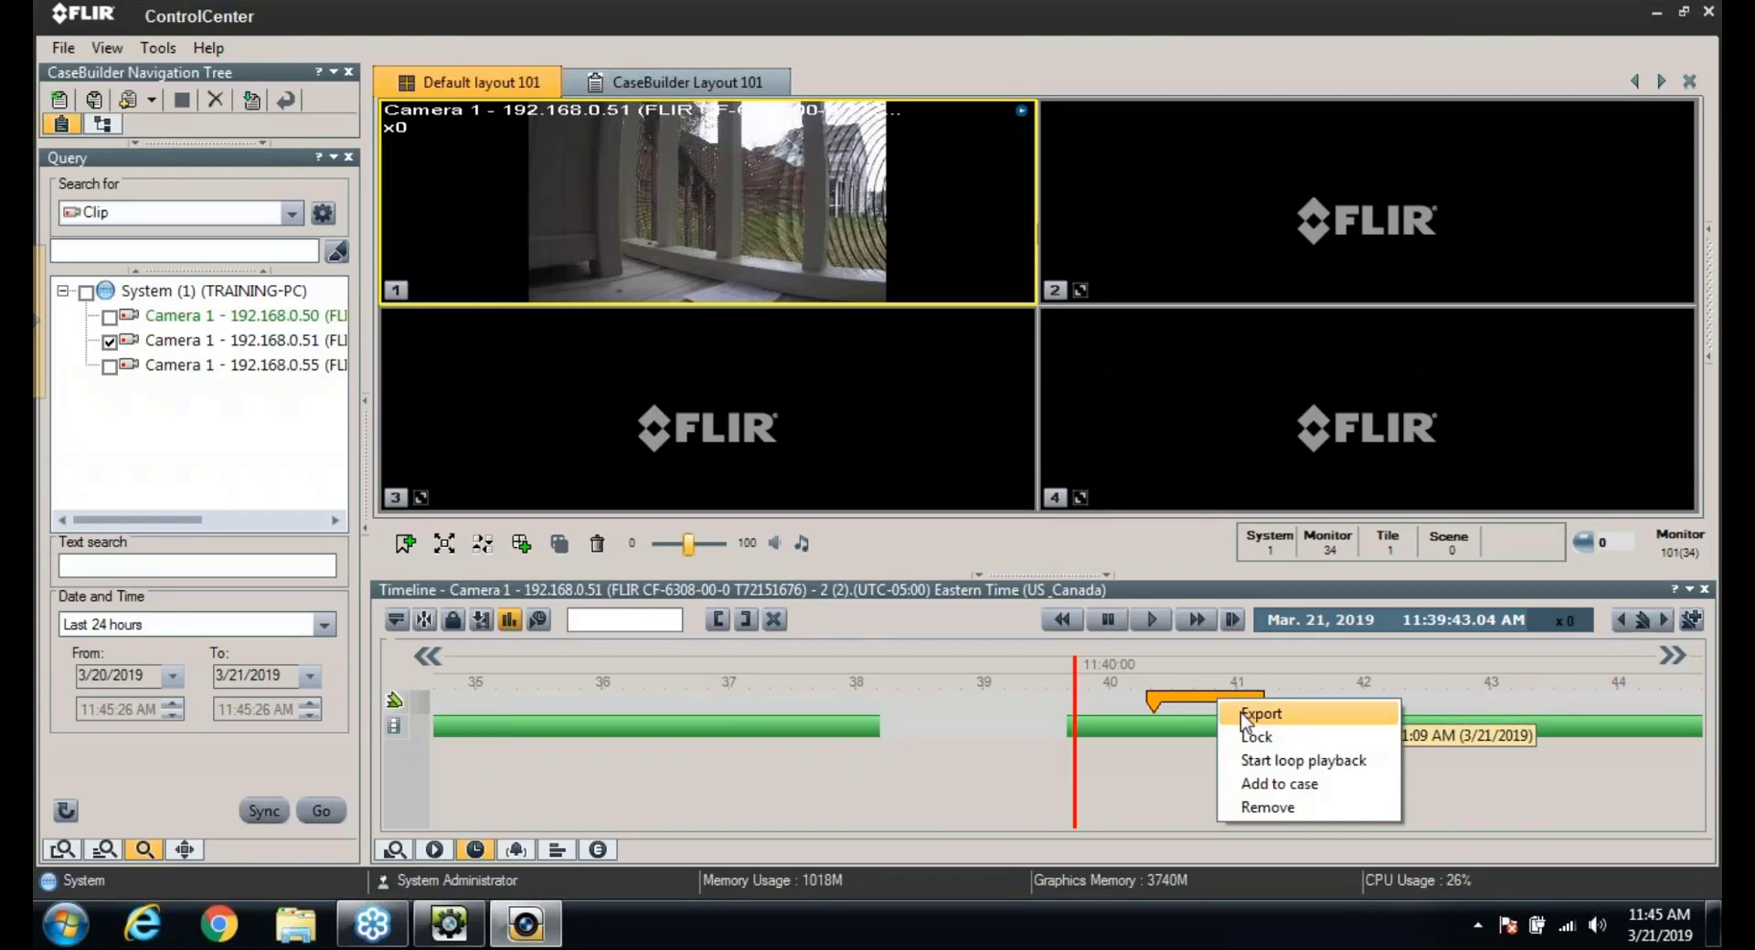
pyautogui.click(1283, 785)
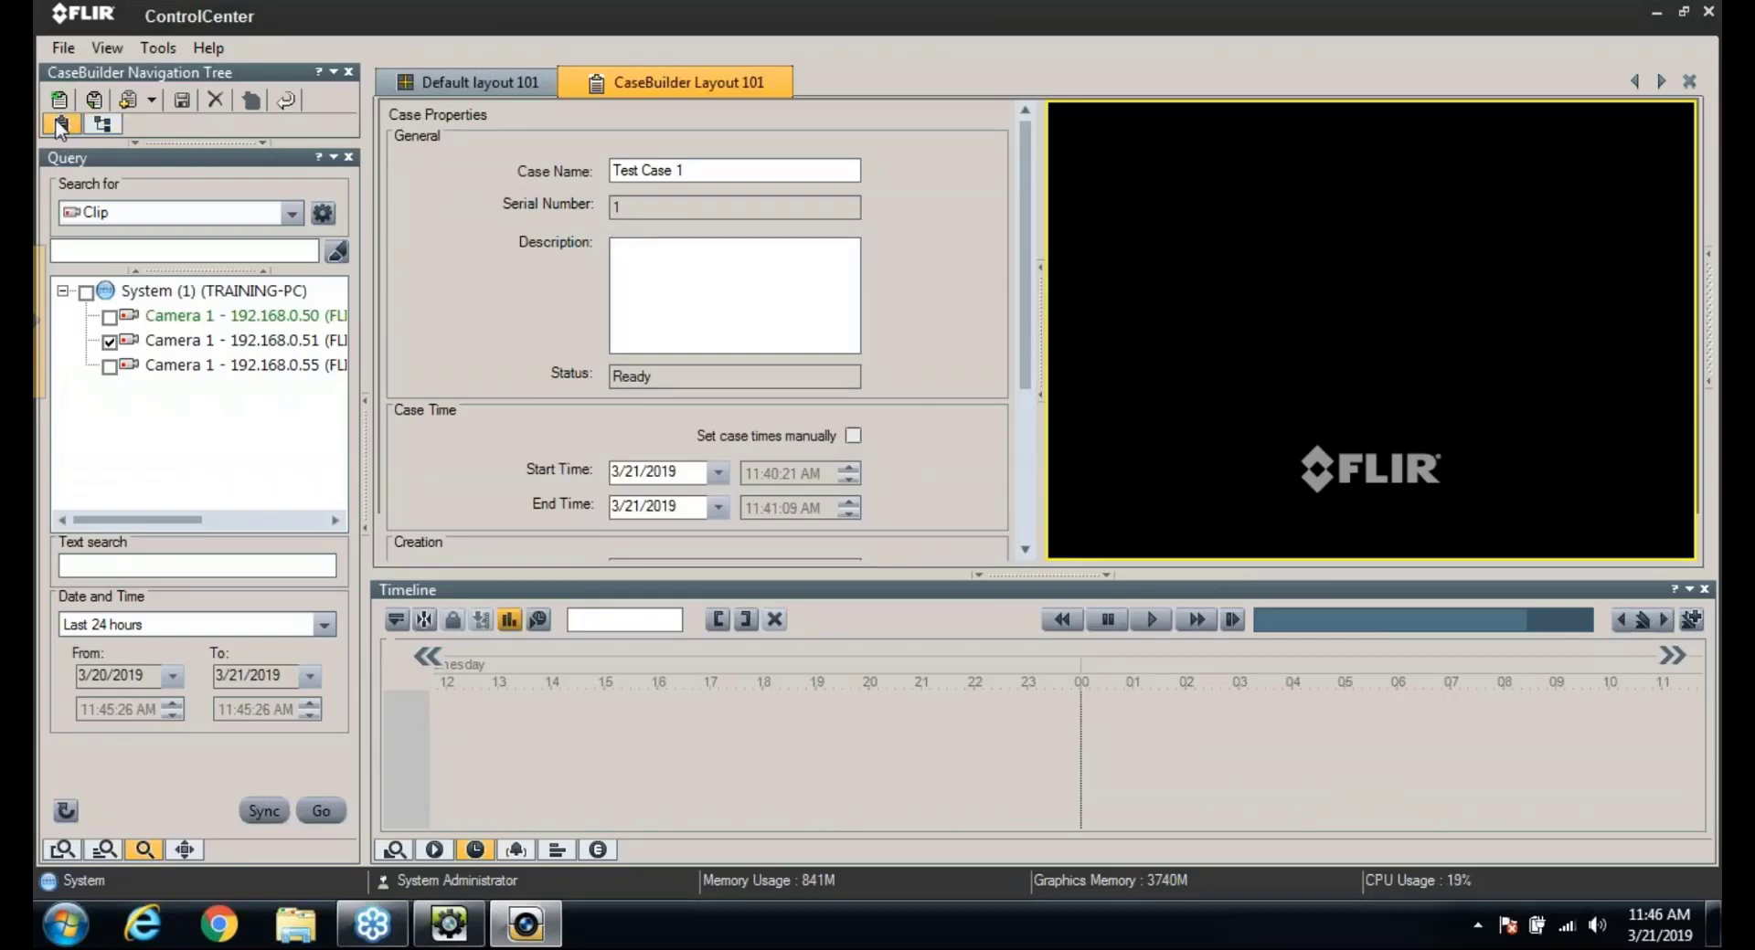
# - Close the PTZ and Query panes and show the CaseBuilder Query Pane below the case's navigation tree
pyautogui.click(184, 852)
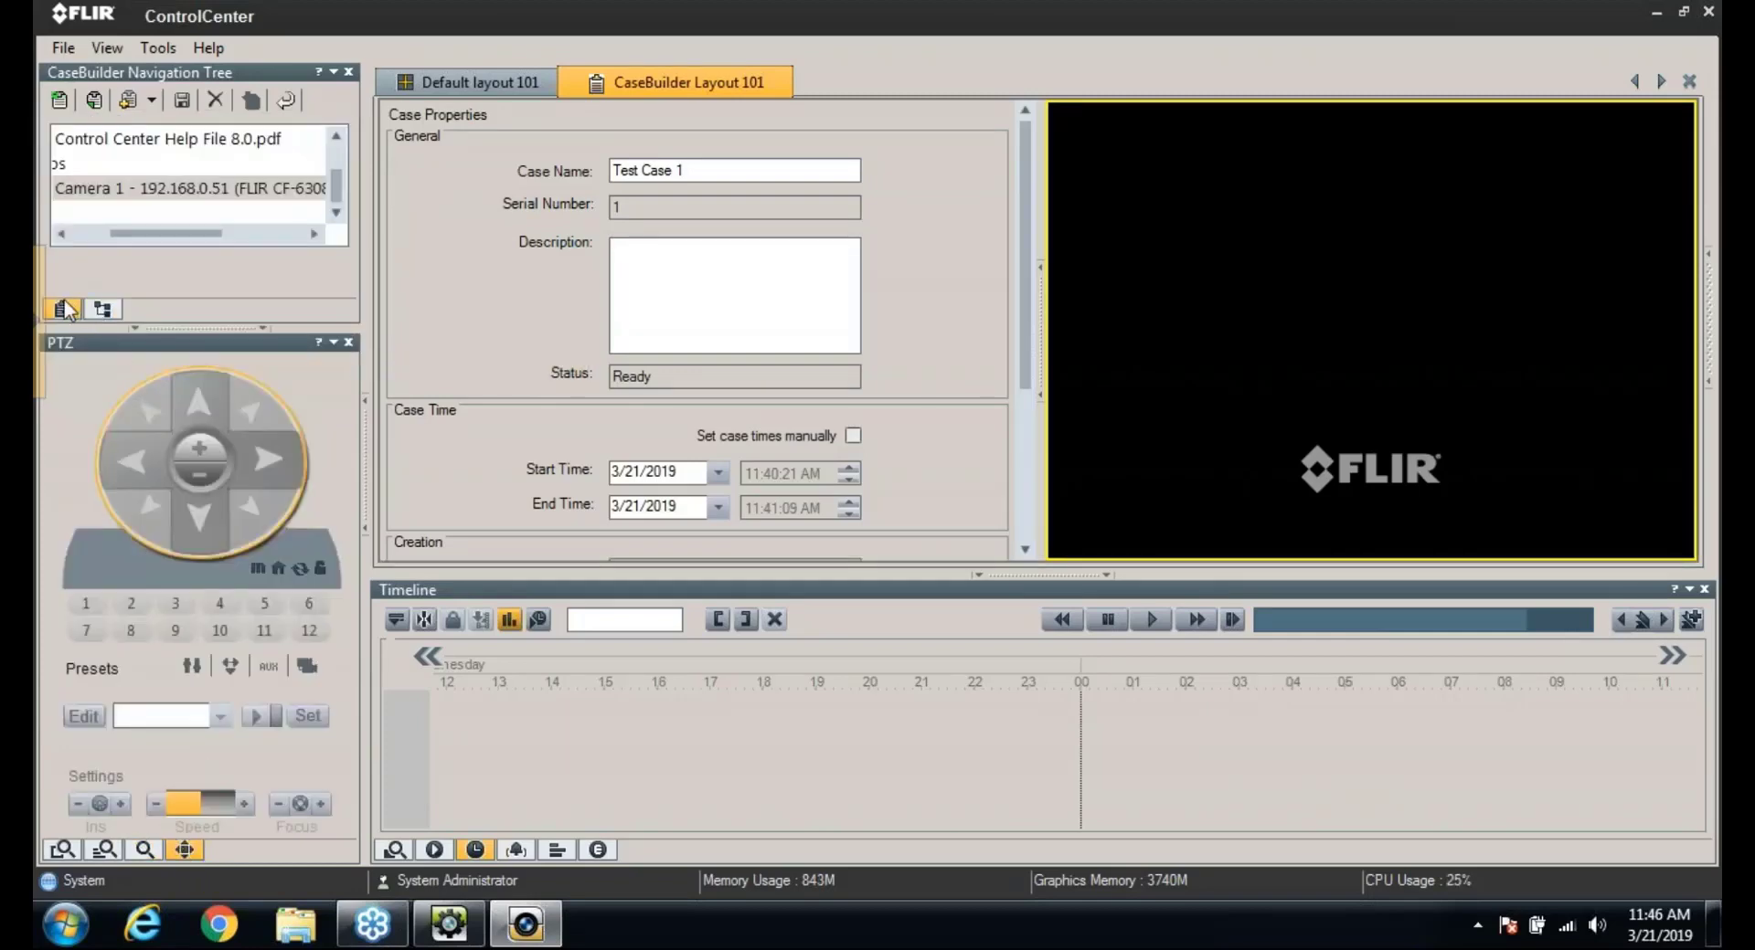
pyautogui.scroll(2, 343, 157)
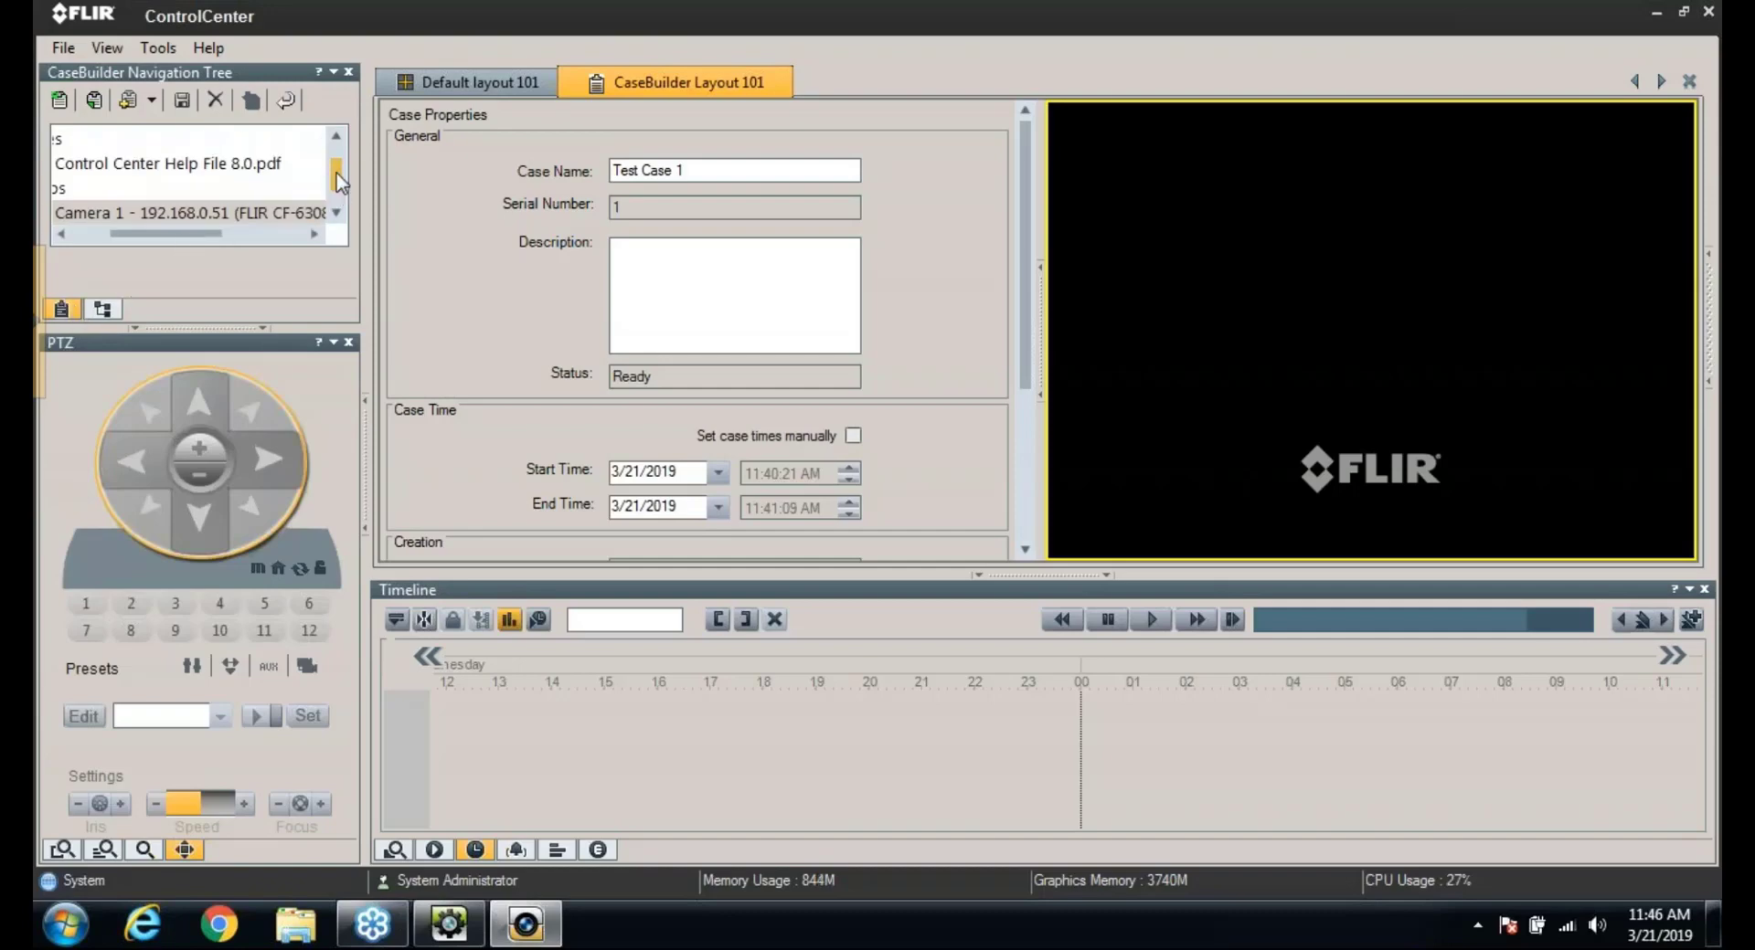
pyautogui.click(89, 234)
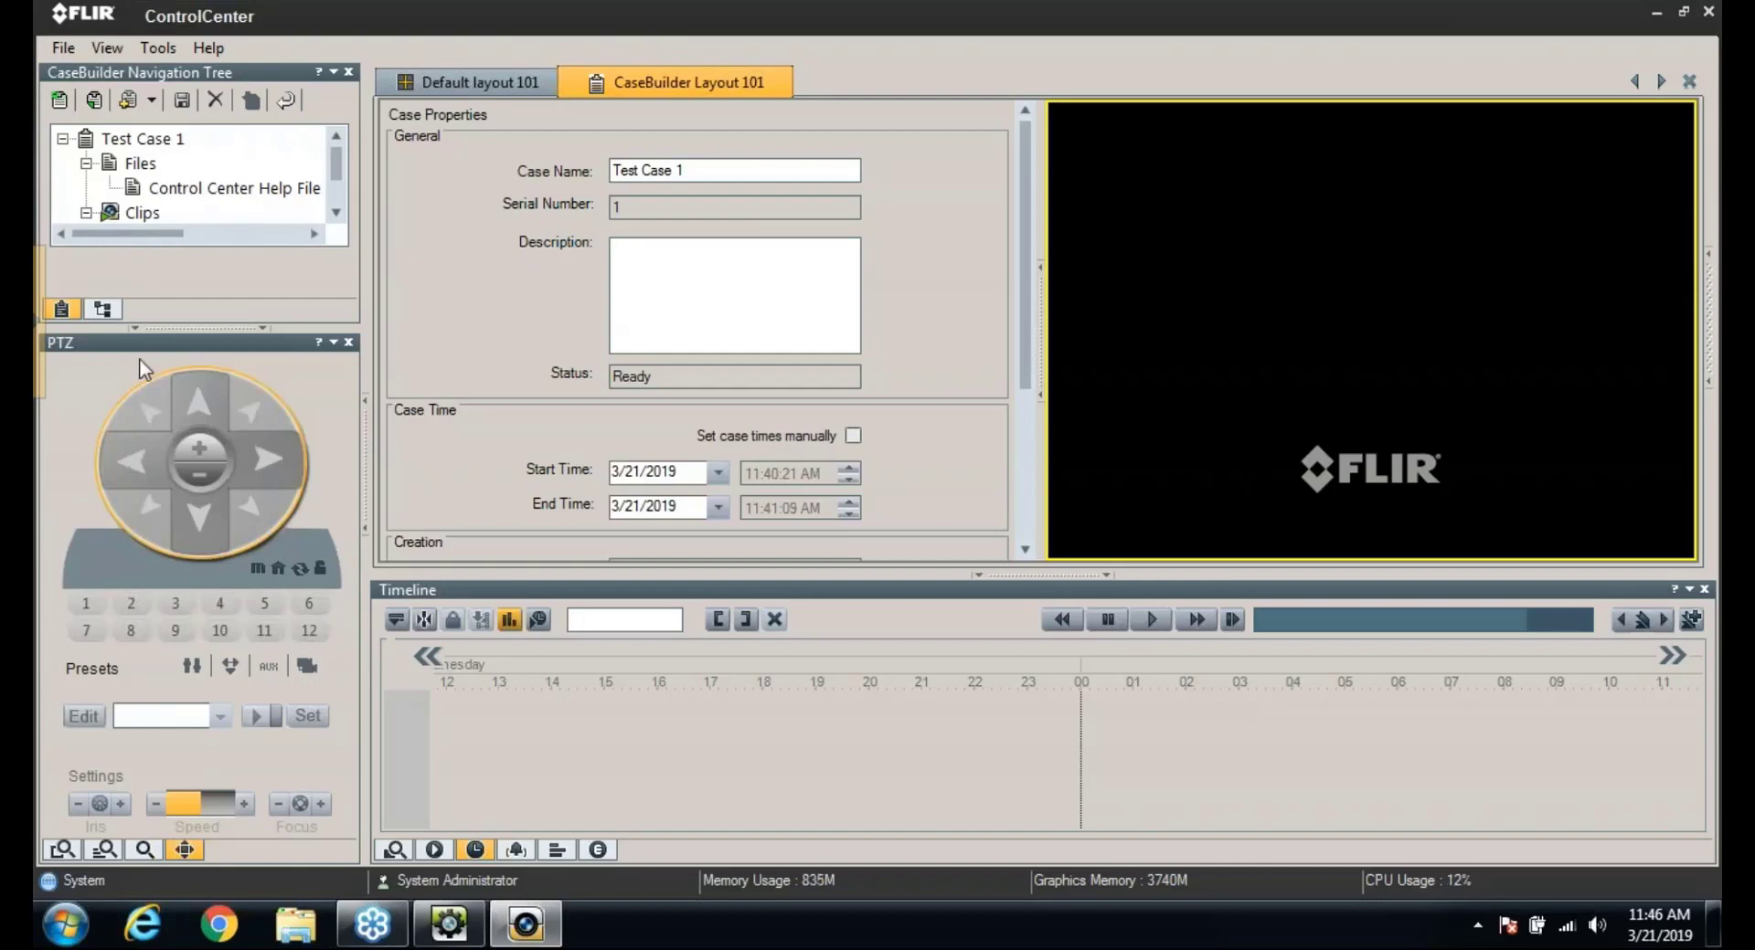
pyautogui.click(348, 341)
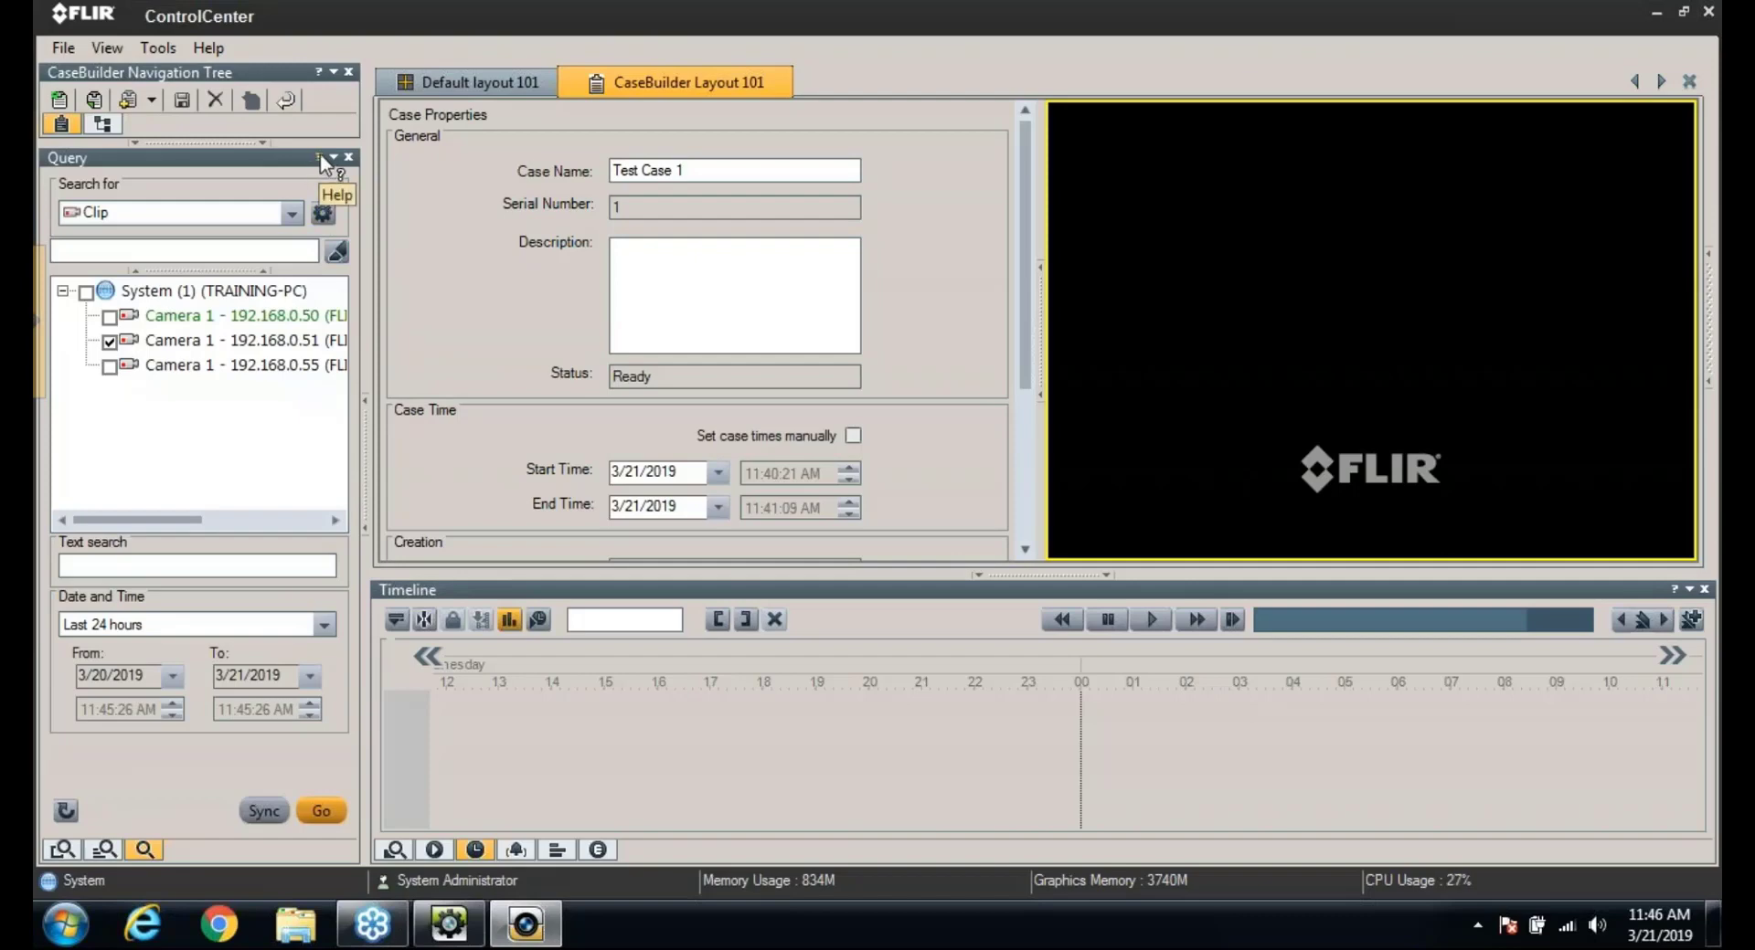
pyautogui.click(348, 159)
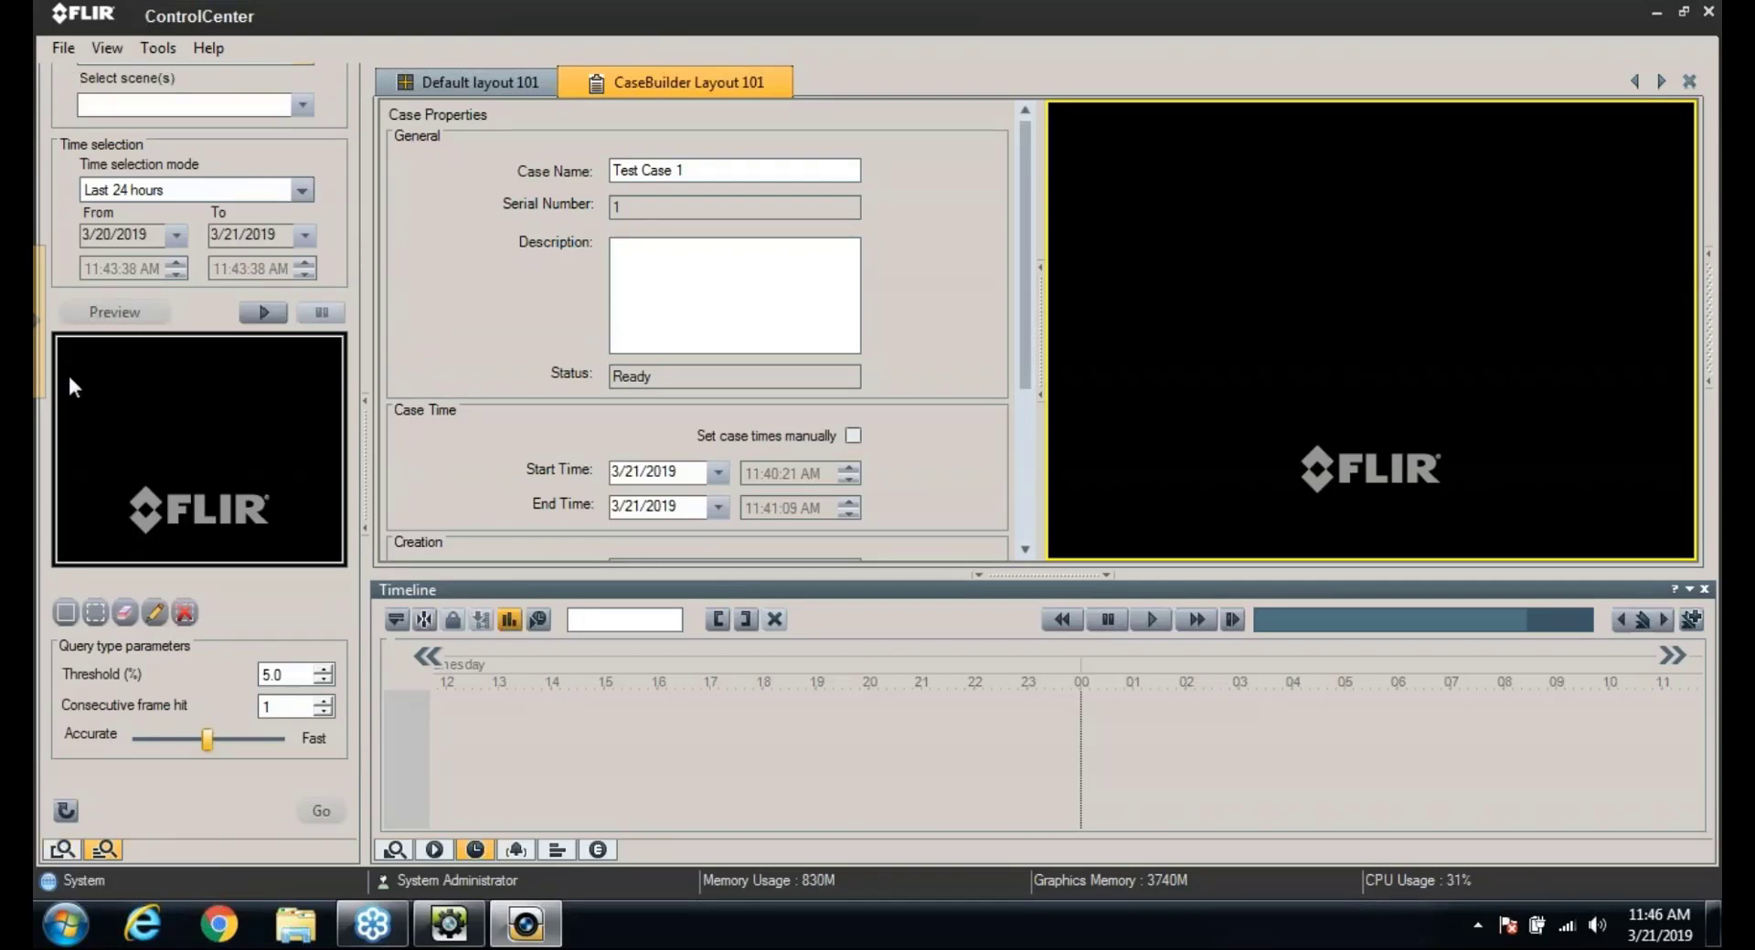
pyautogui.click(59, 849)
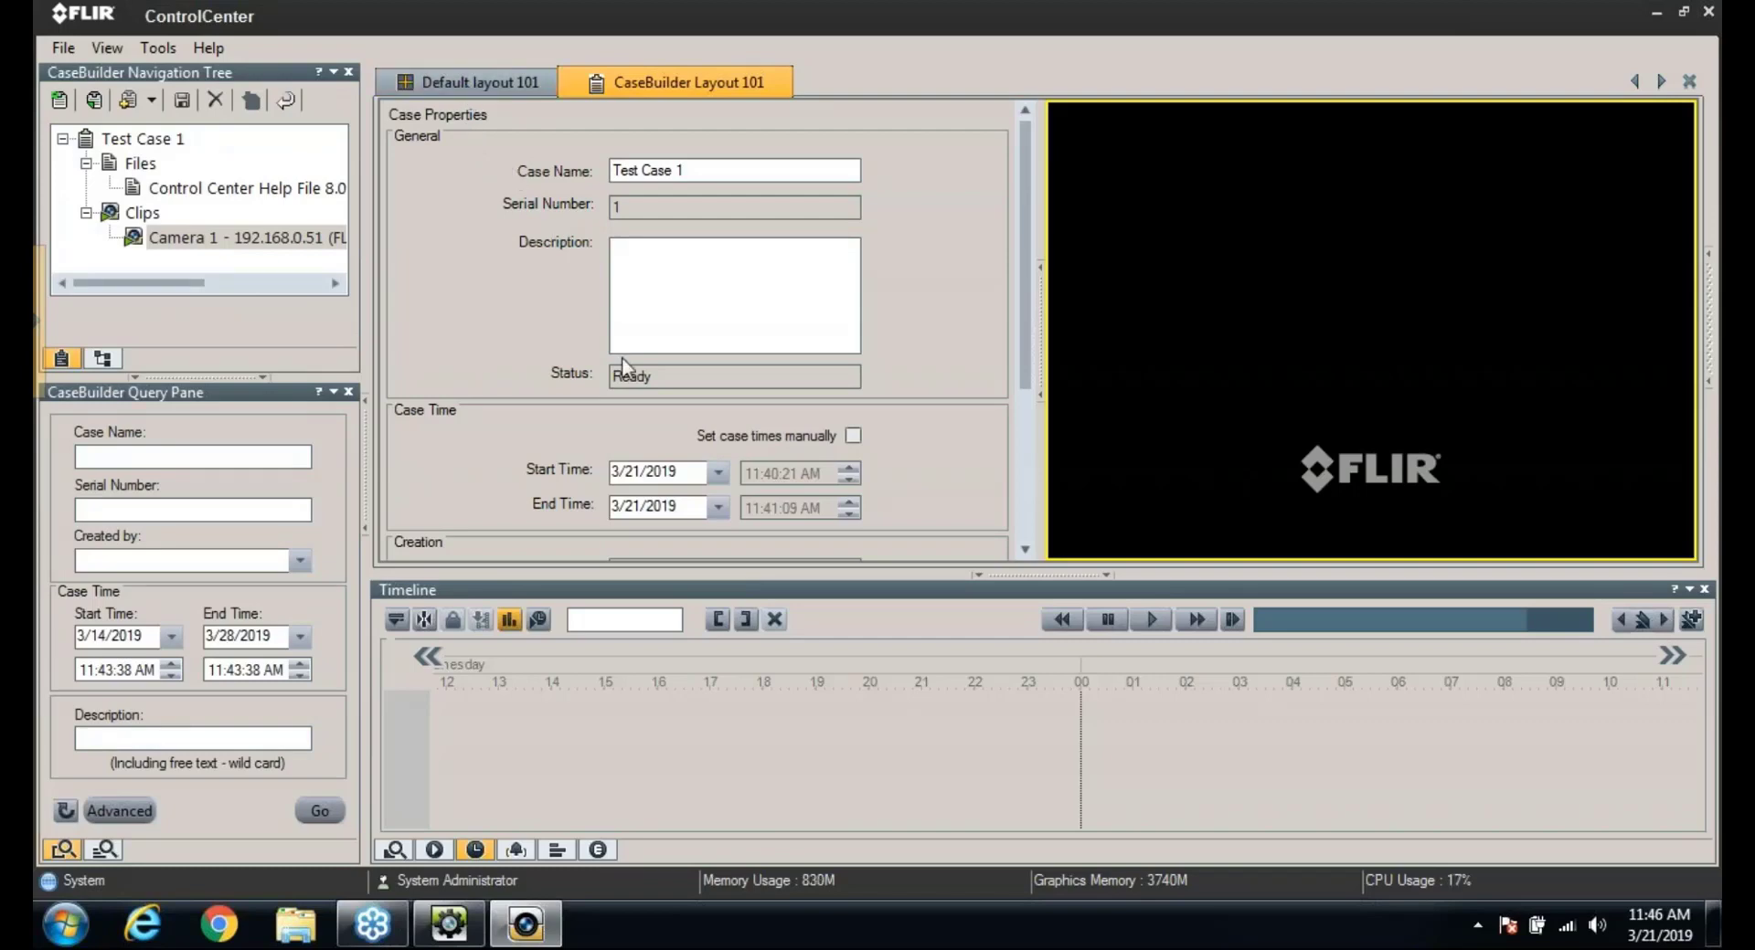
pyautogui.scroll(-5, 1027, 419)
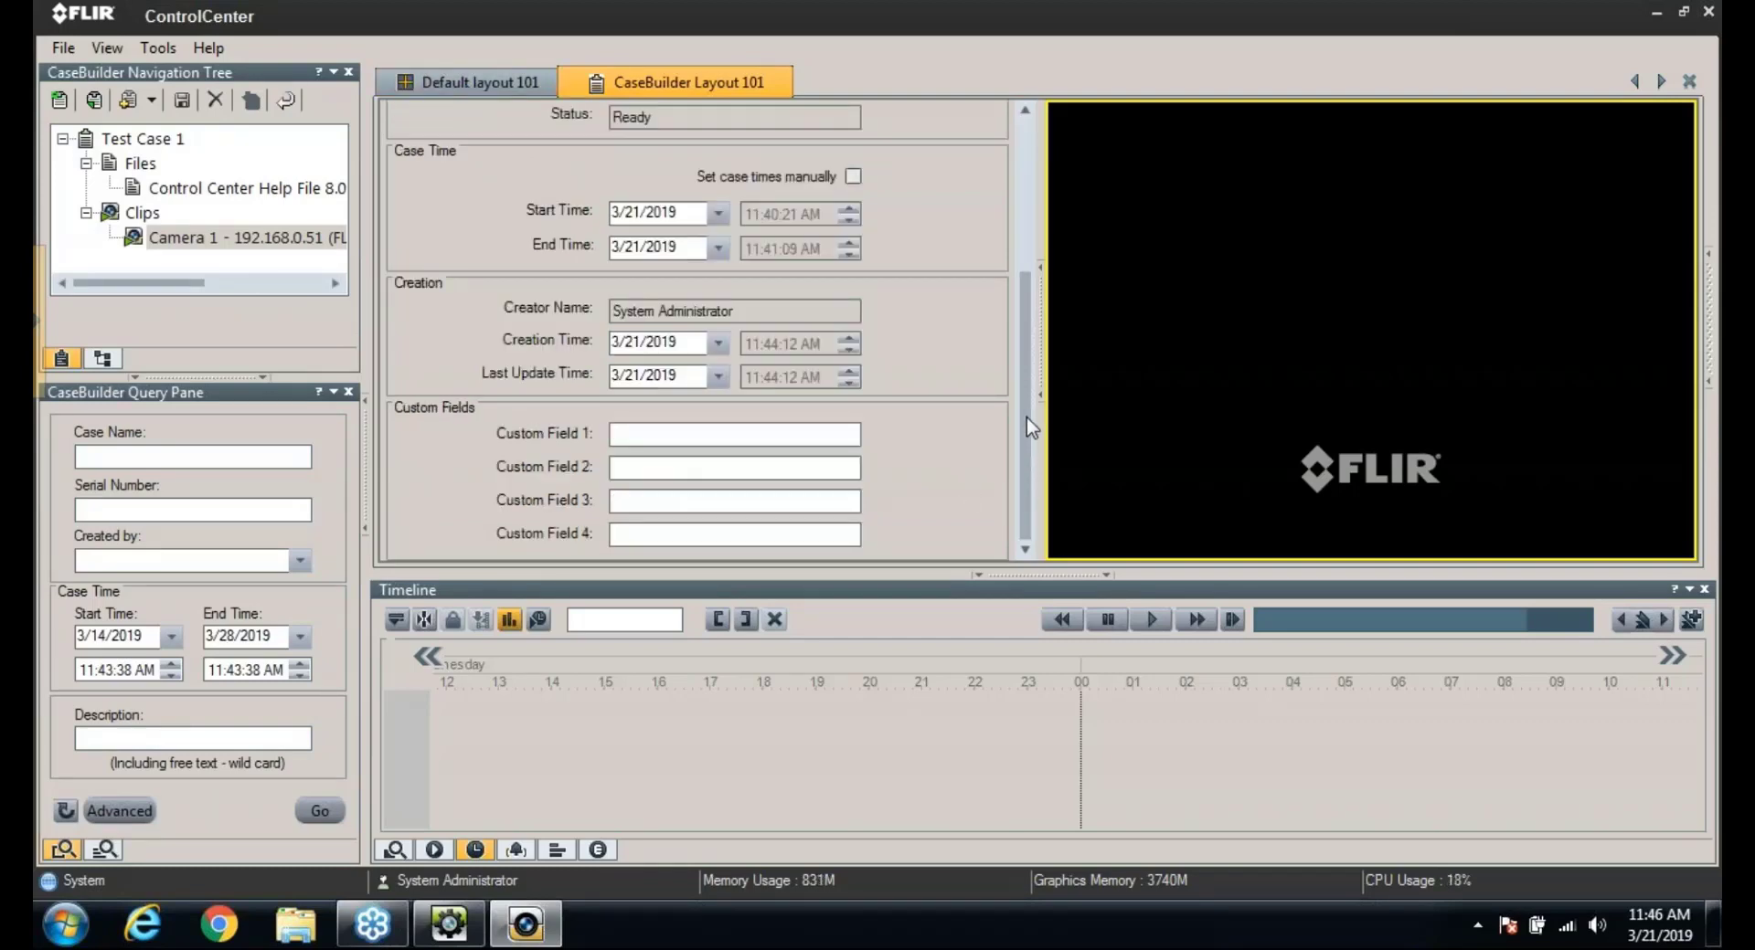
pyautogui.moveTo(1027, 416); pyautogui.dragTo(1000, 122)
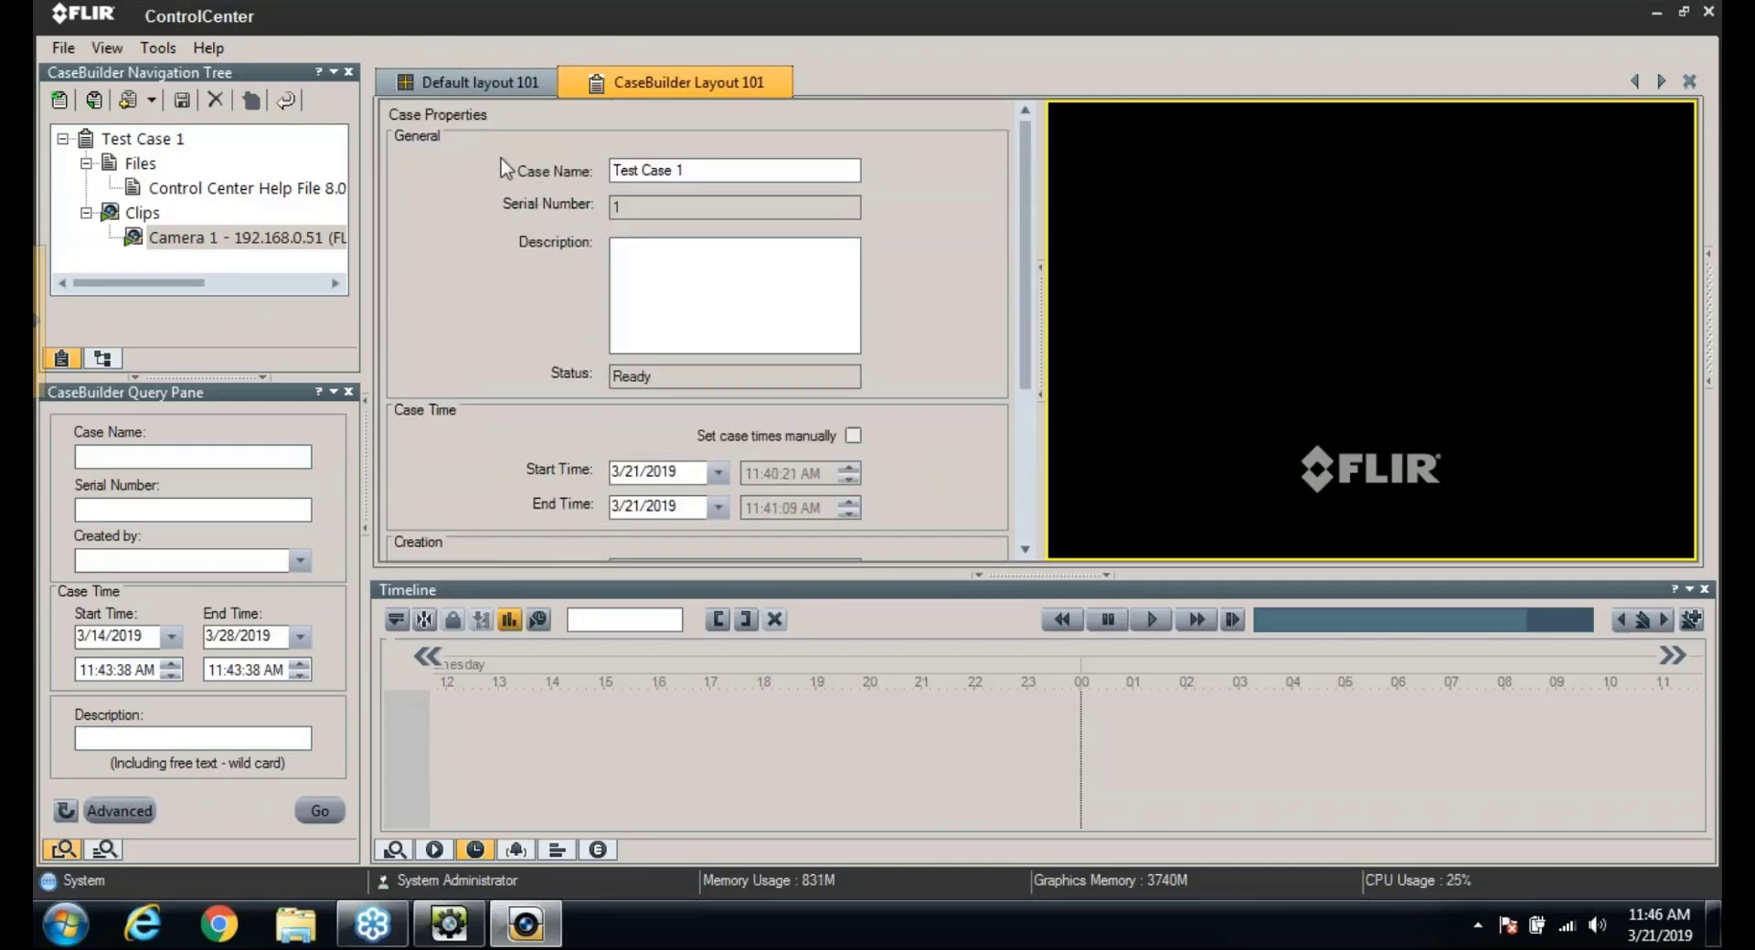
pyautogui.click(155, 100)
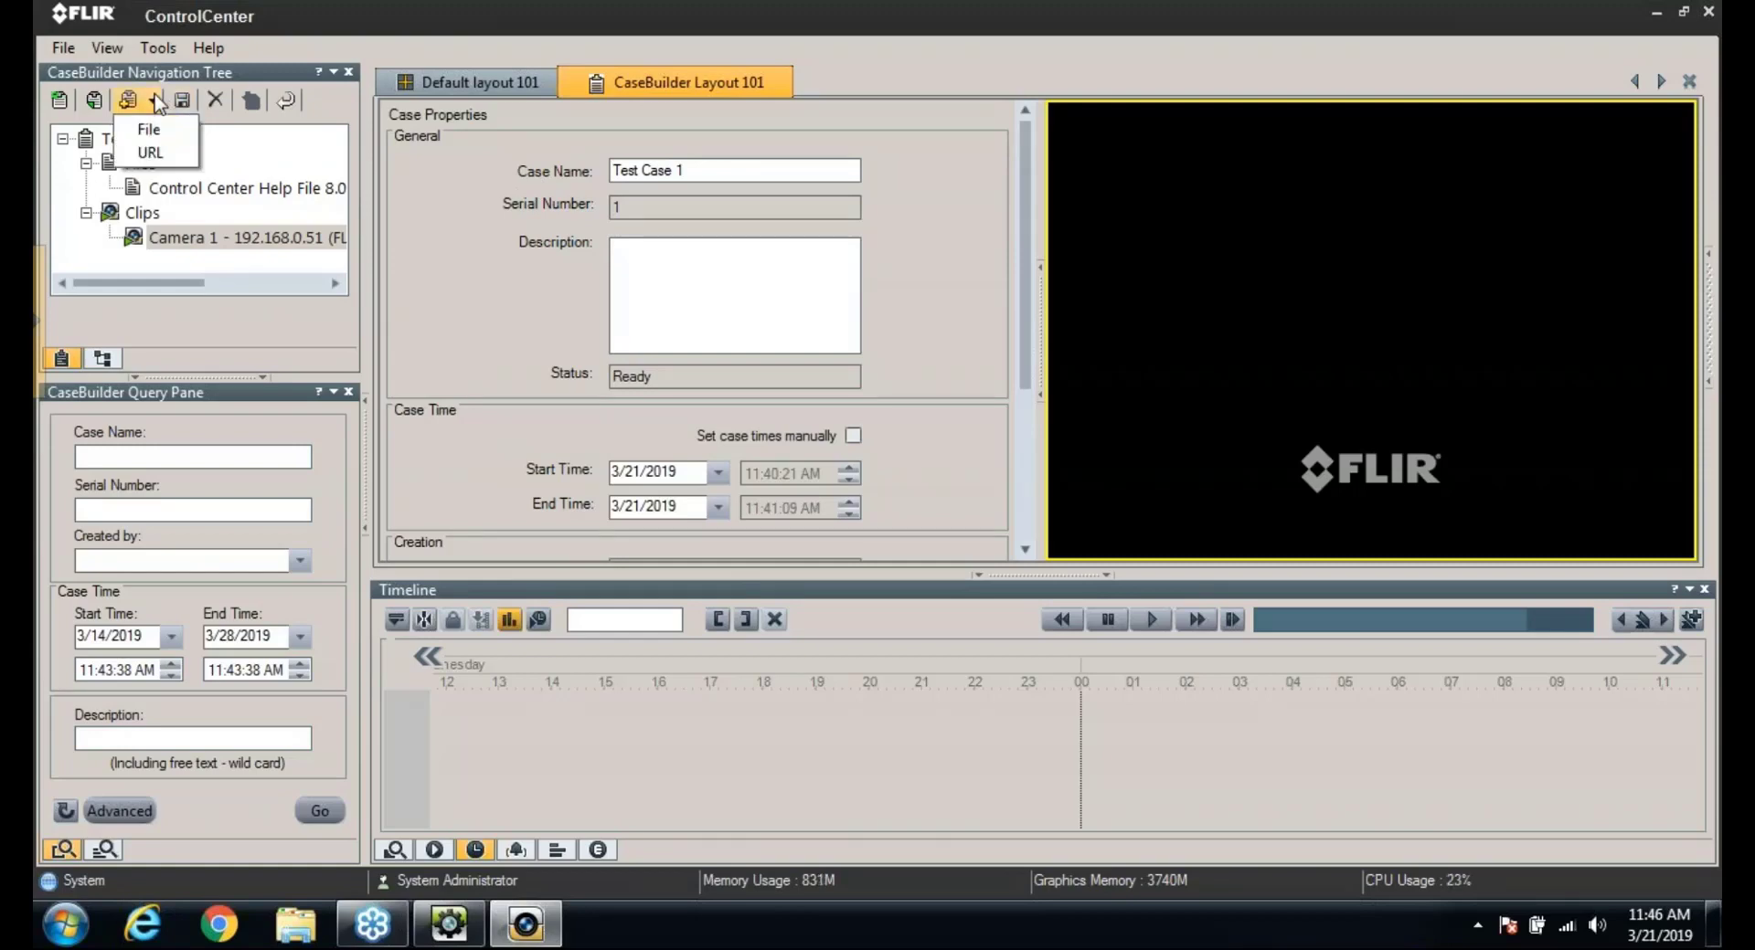
pyautogui.click(157, 153)
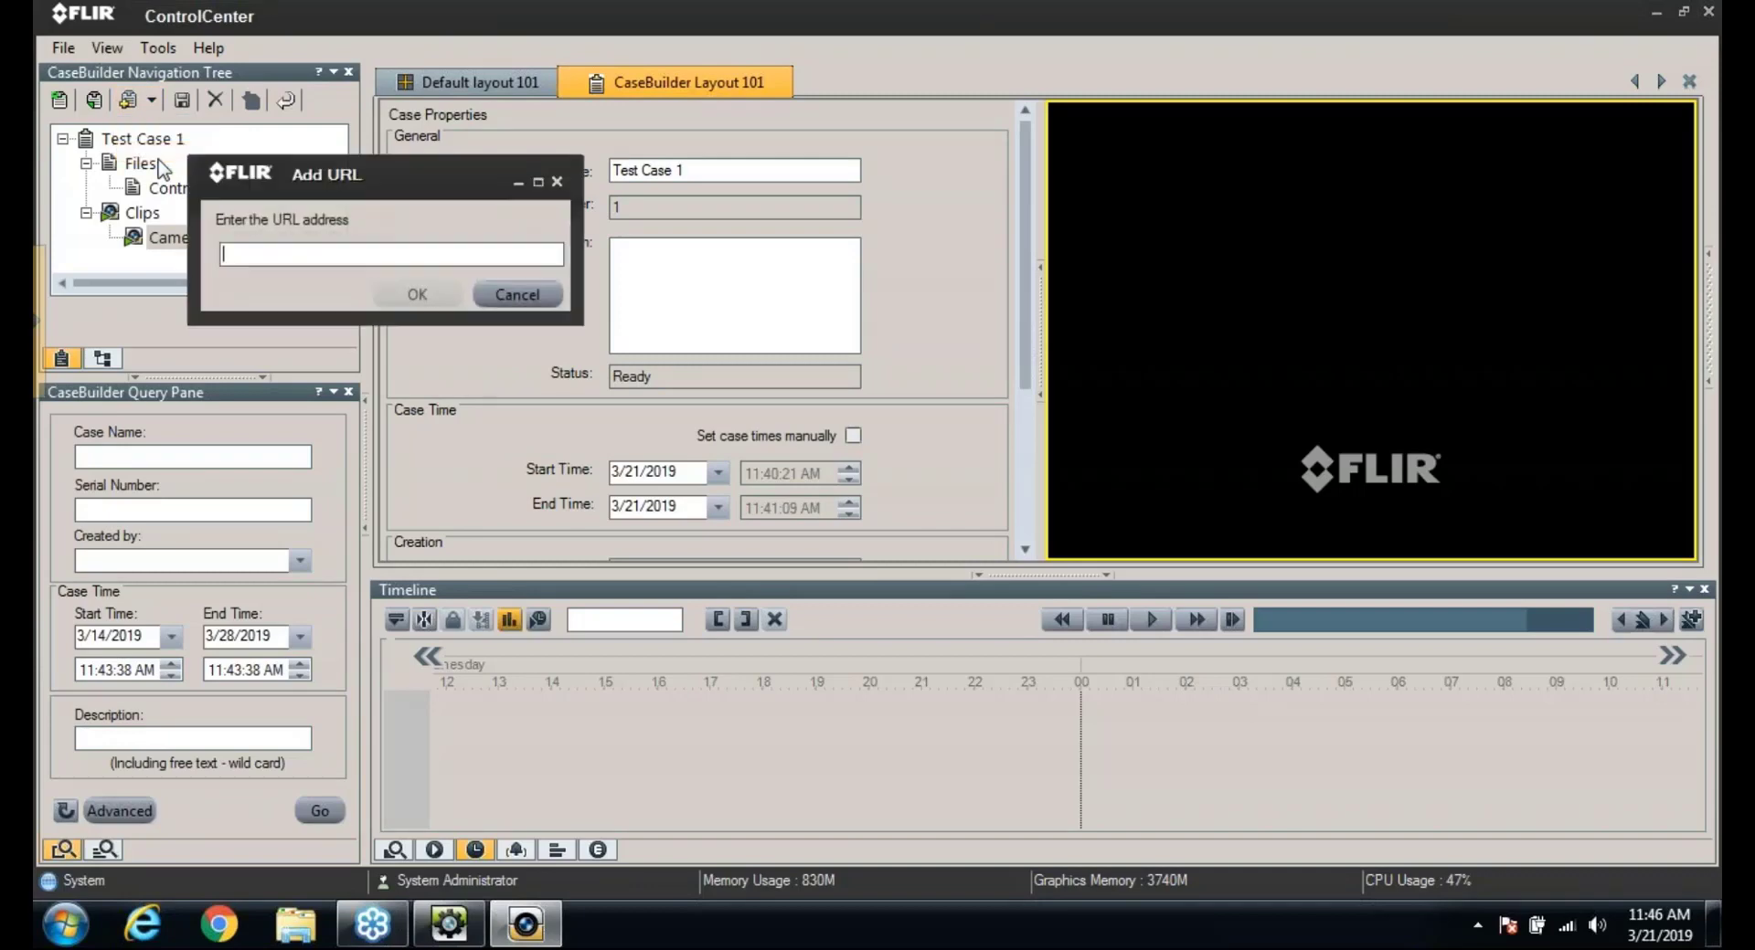
pyautogui.click(297, 249)
pyautogui.write('www.')
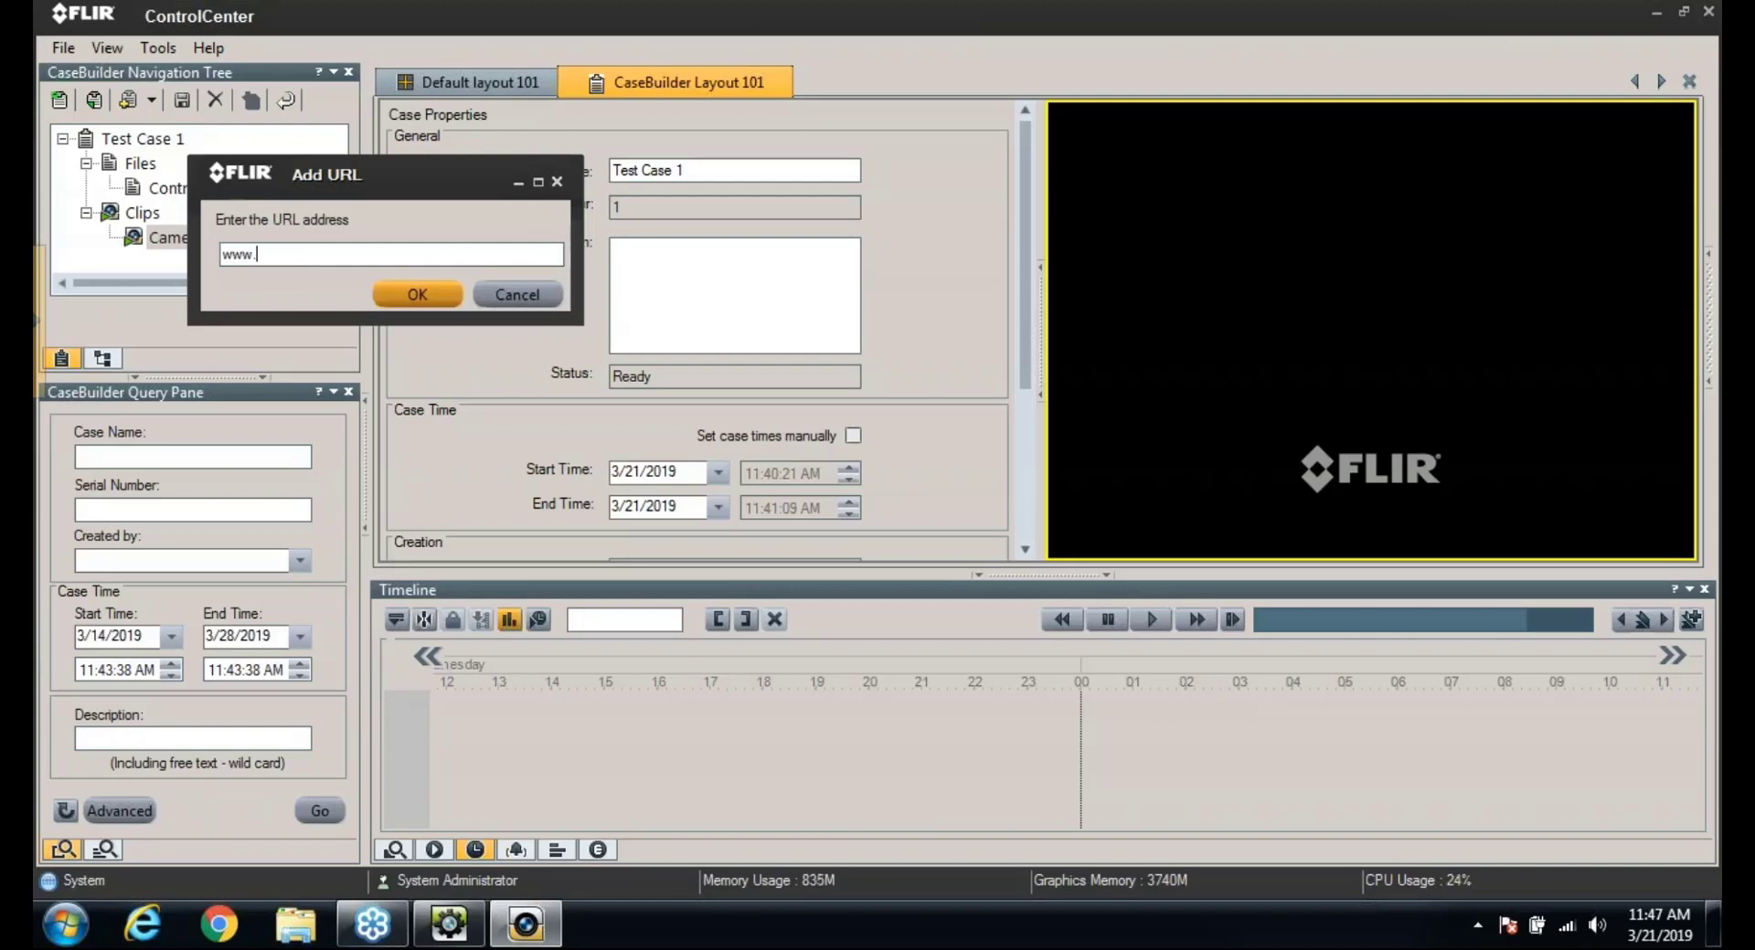
pyautogui.write('flir.com')
pyautogui.click(222, 254)
pyautogui.write('https://')
pyautogui.click(433, 296)
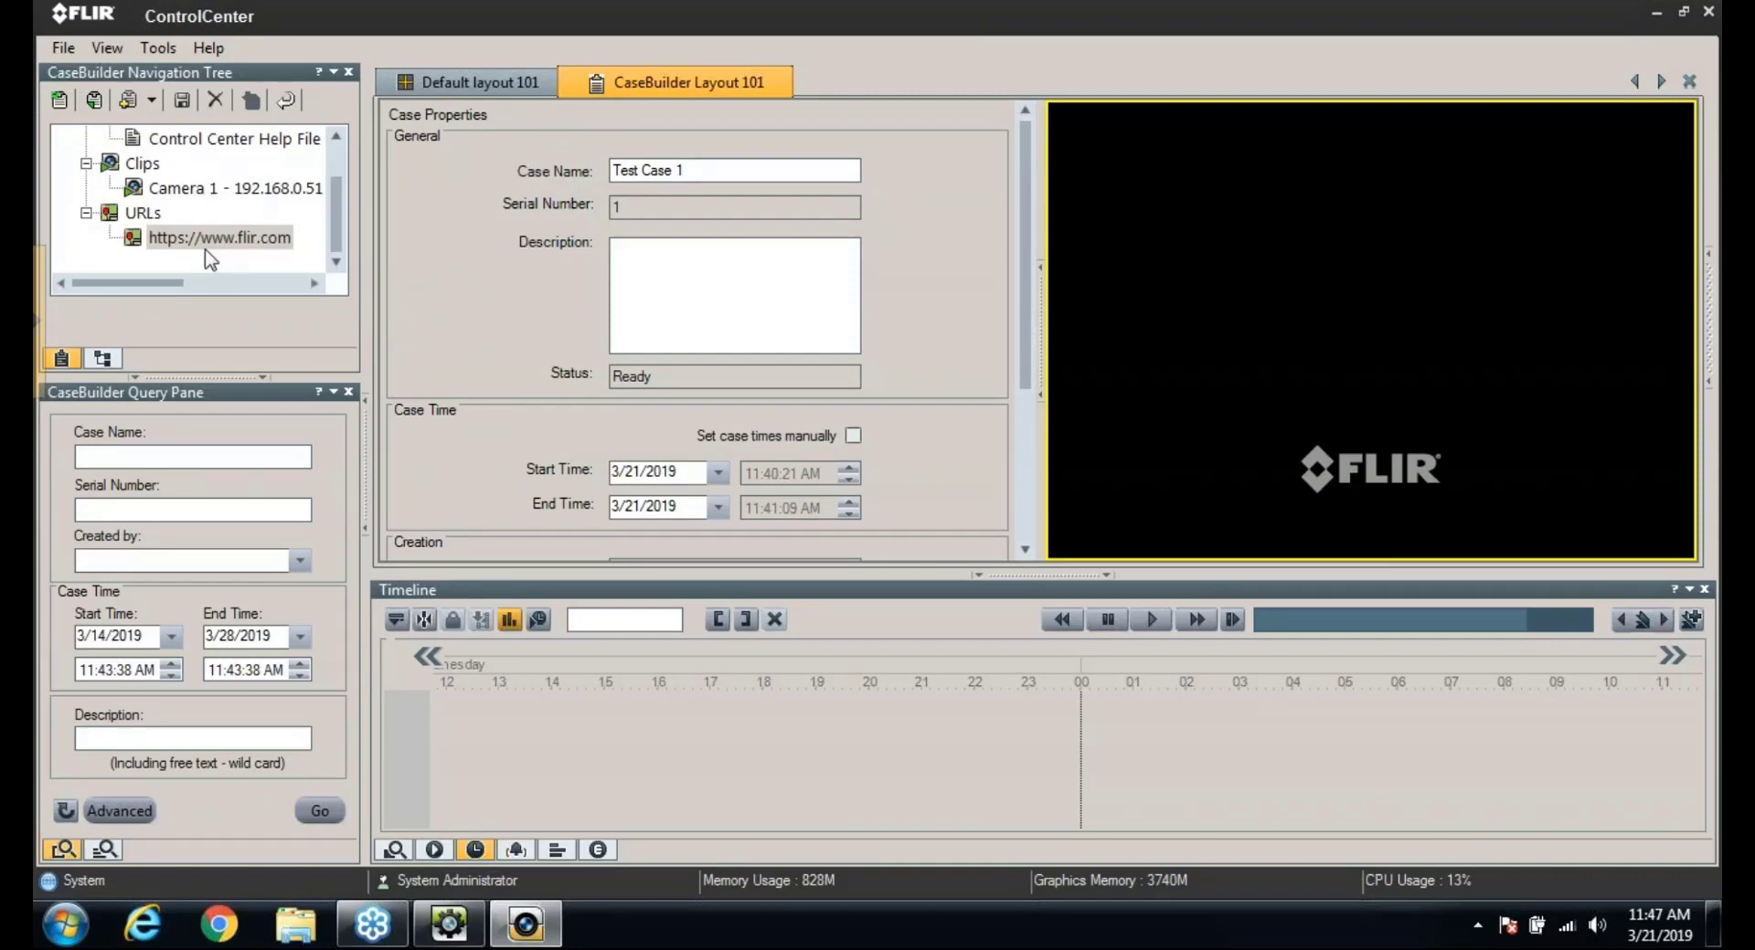
pyautogui.click(137, 238)
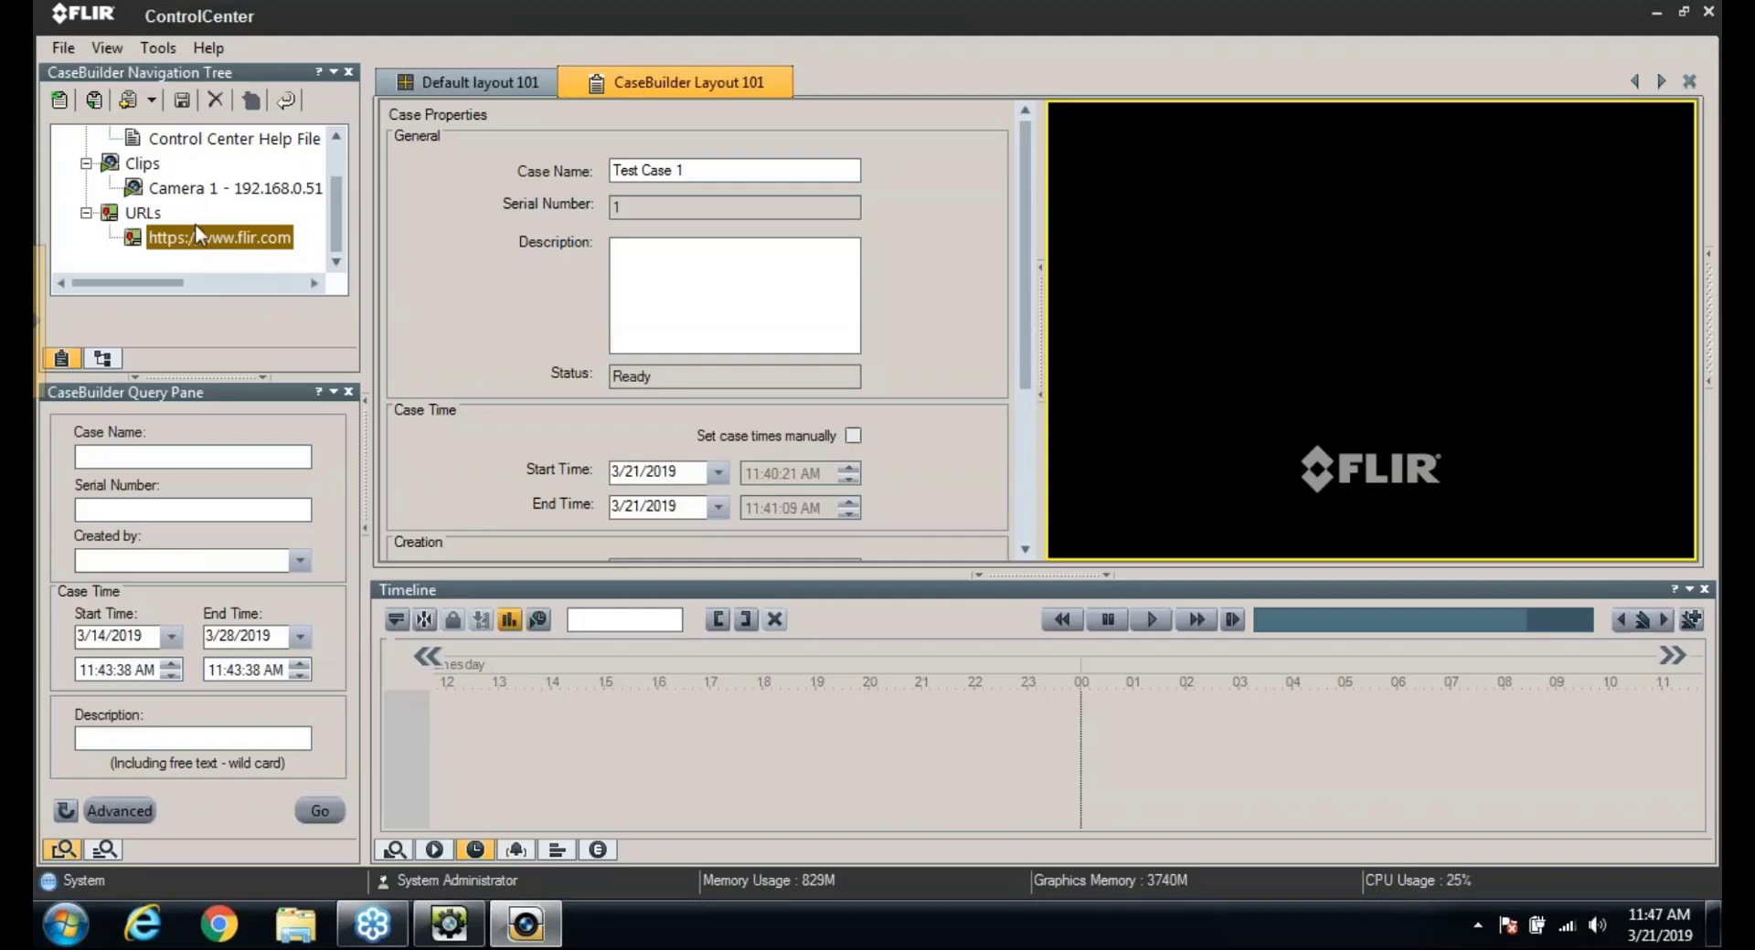
pyautogui.click(182, 102)
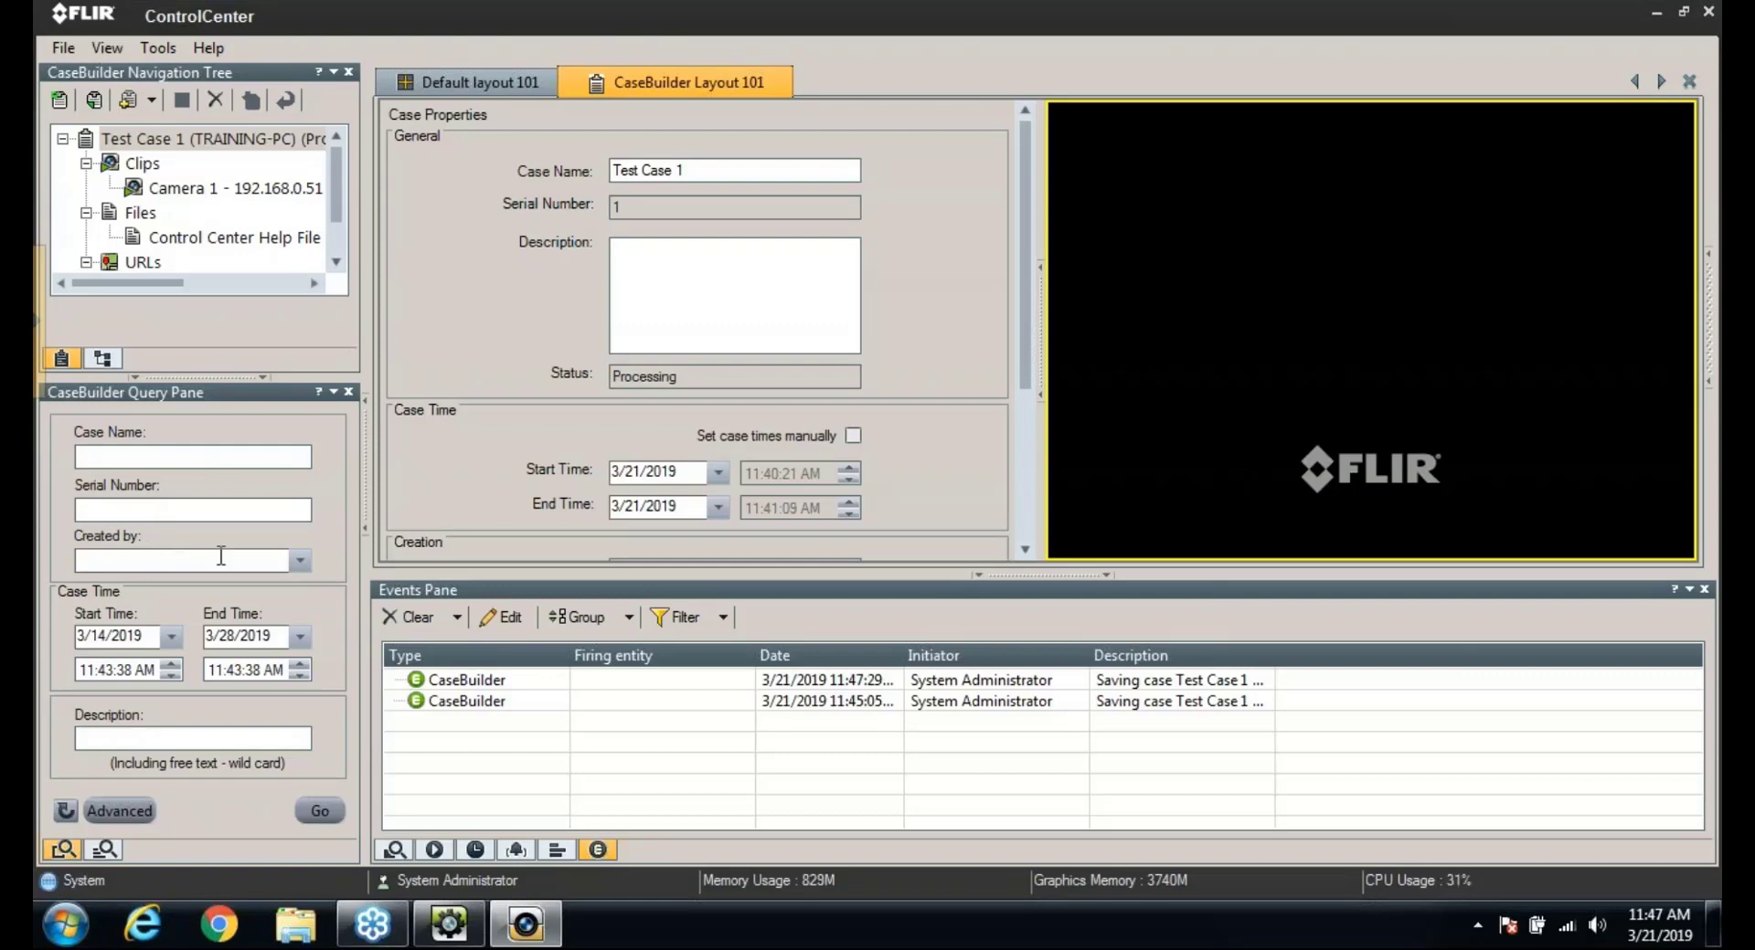
# - Check the creator filter options, search for cases between 3/14/2019 and 3/28/2019, and return to AdminCenter
pyautogui.click(302, 562)
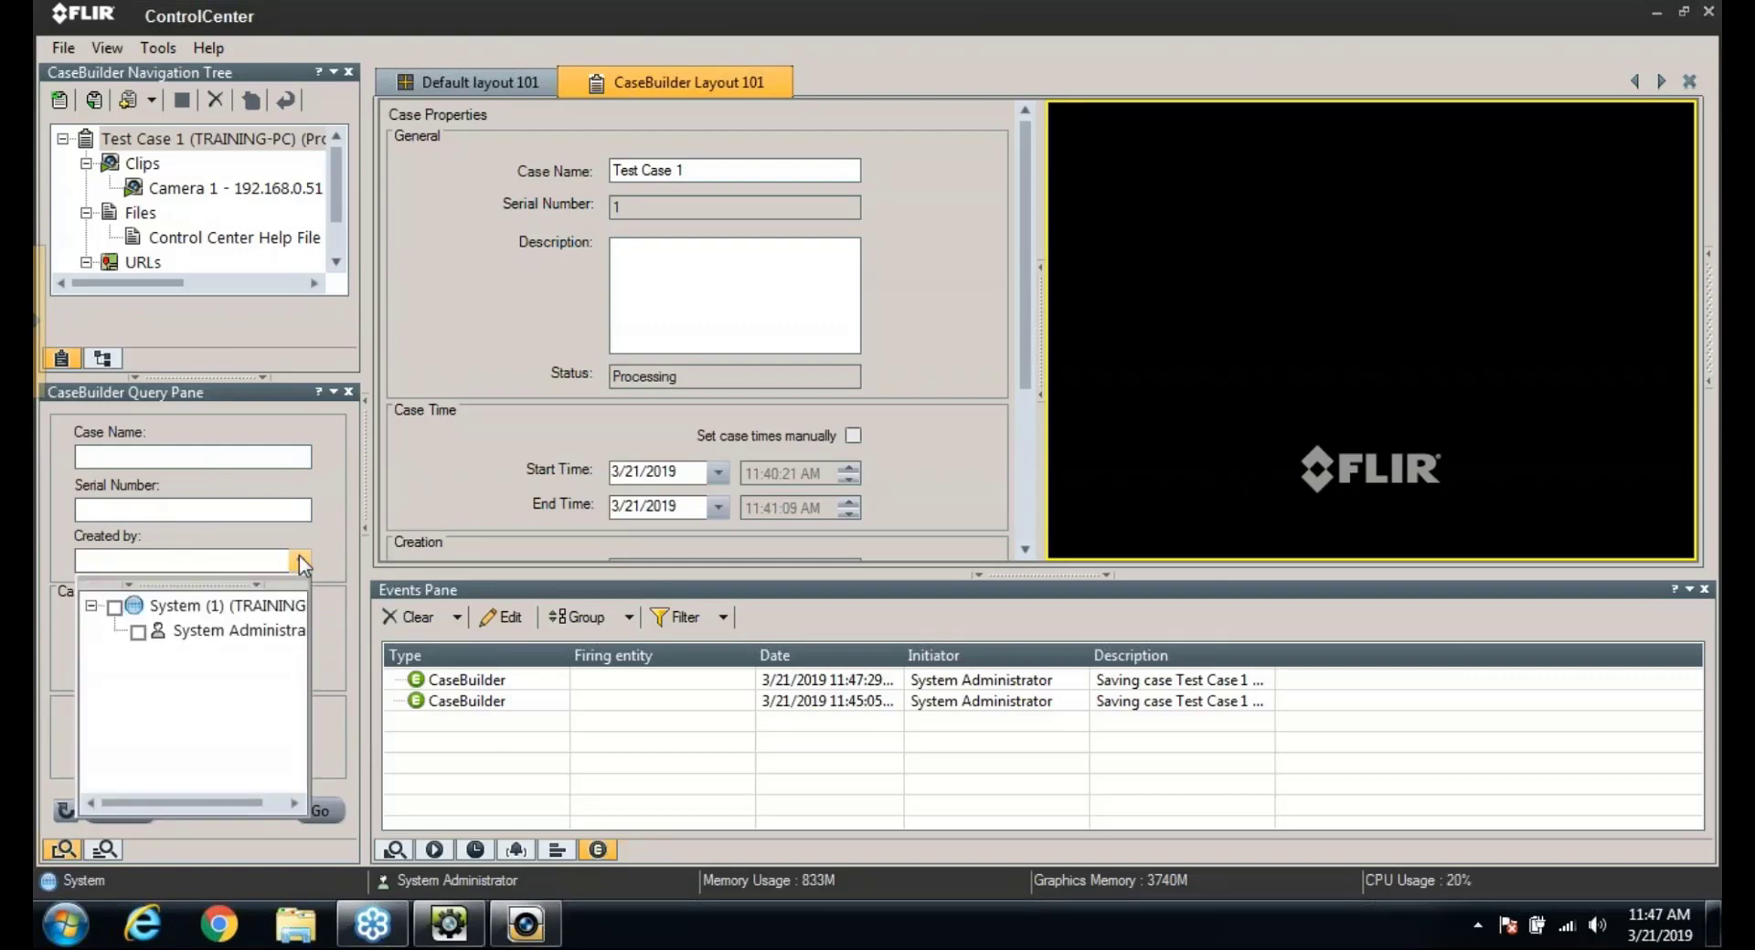
pyautogui.click(302, 562)
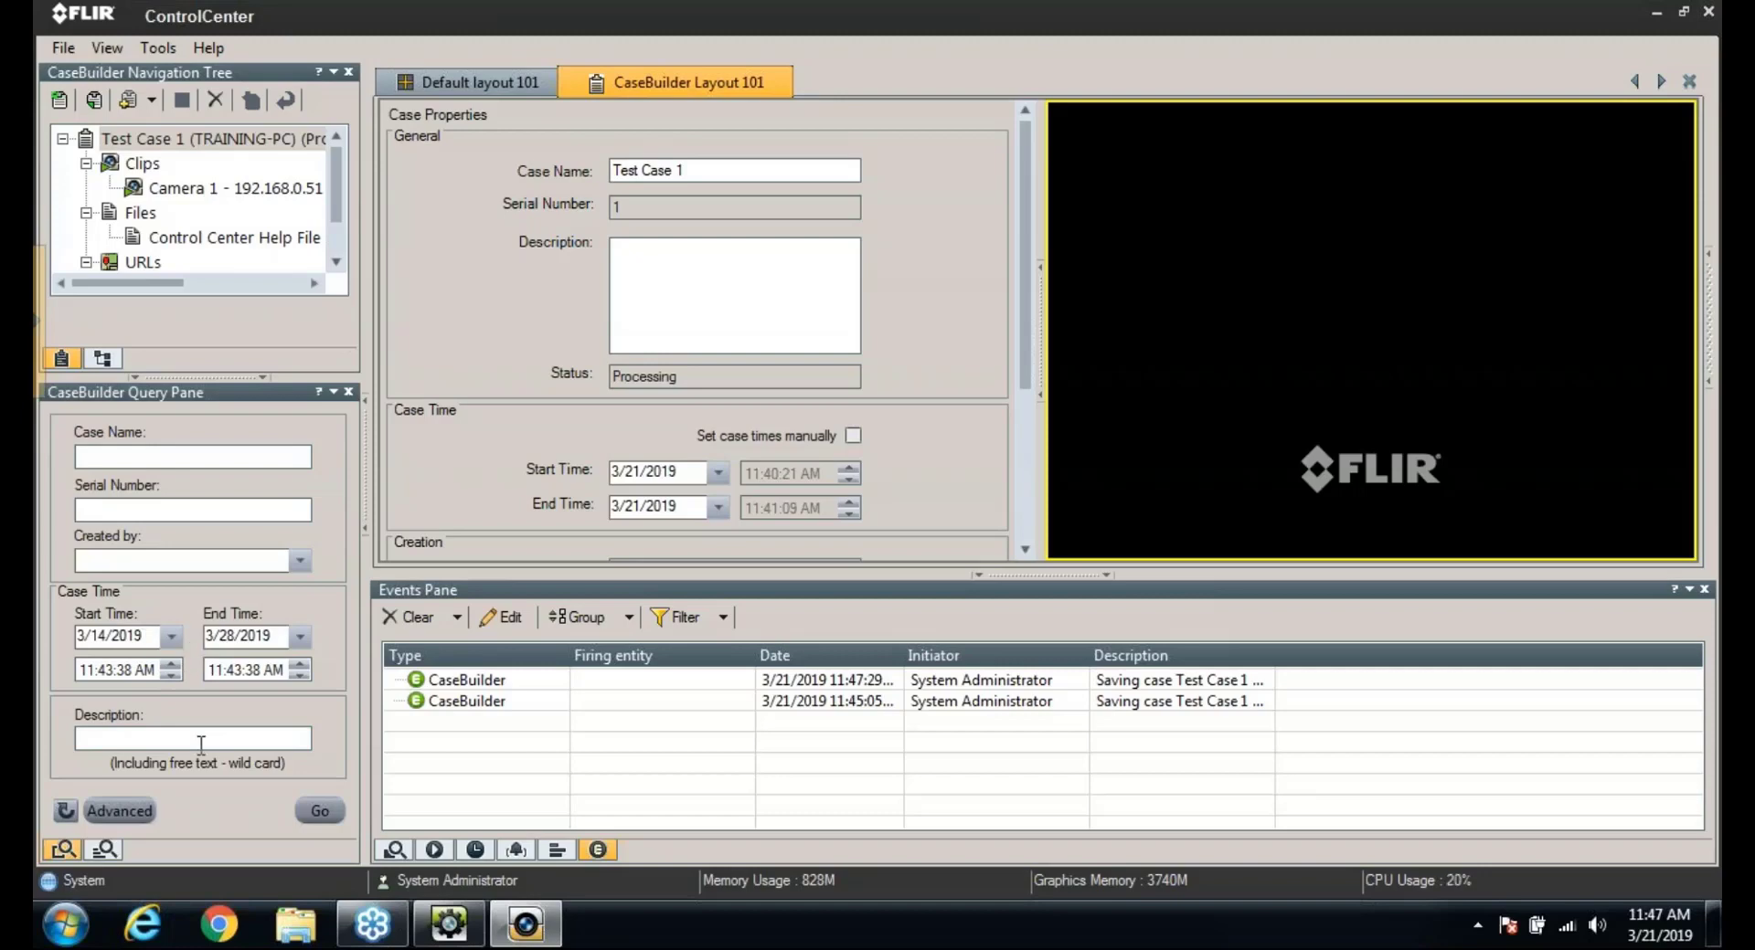
pyautogui.click(320, 806)
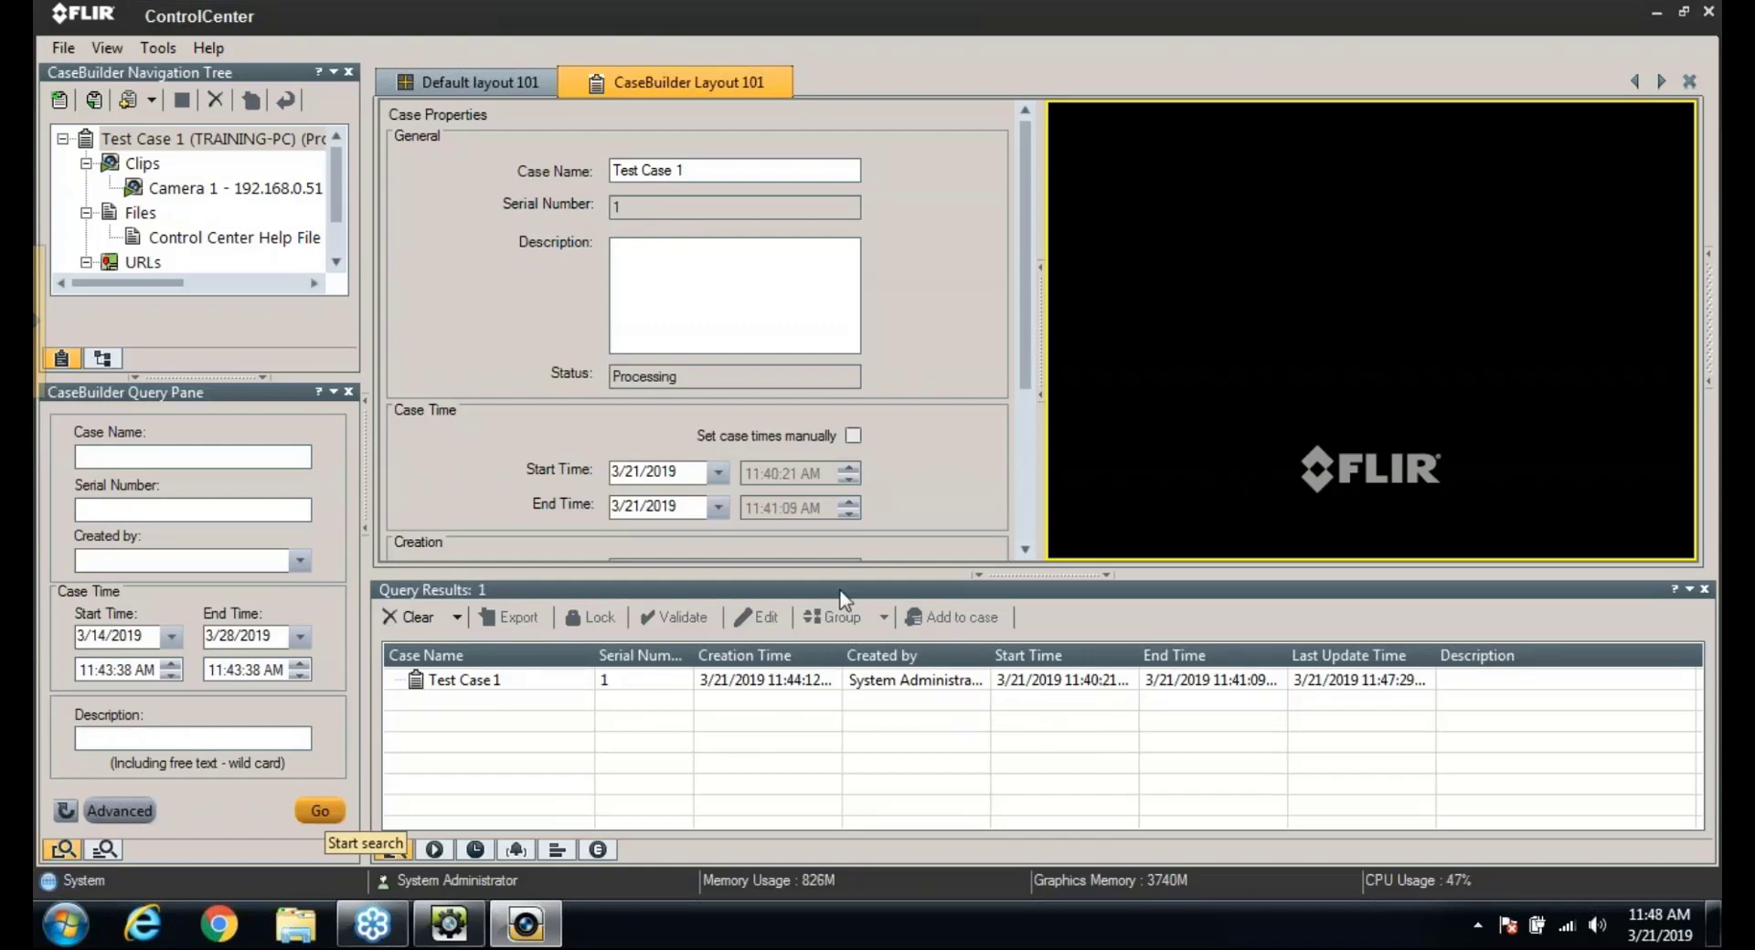
pyautogui.click(1657, 13)
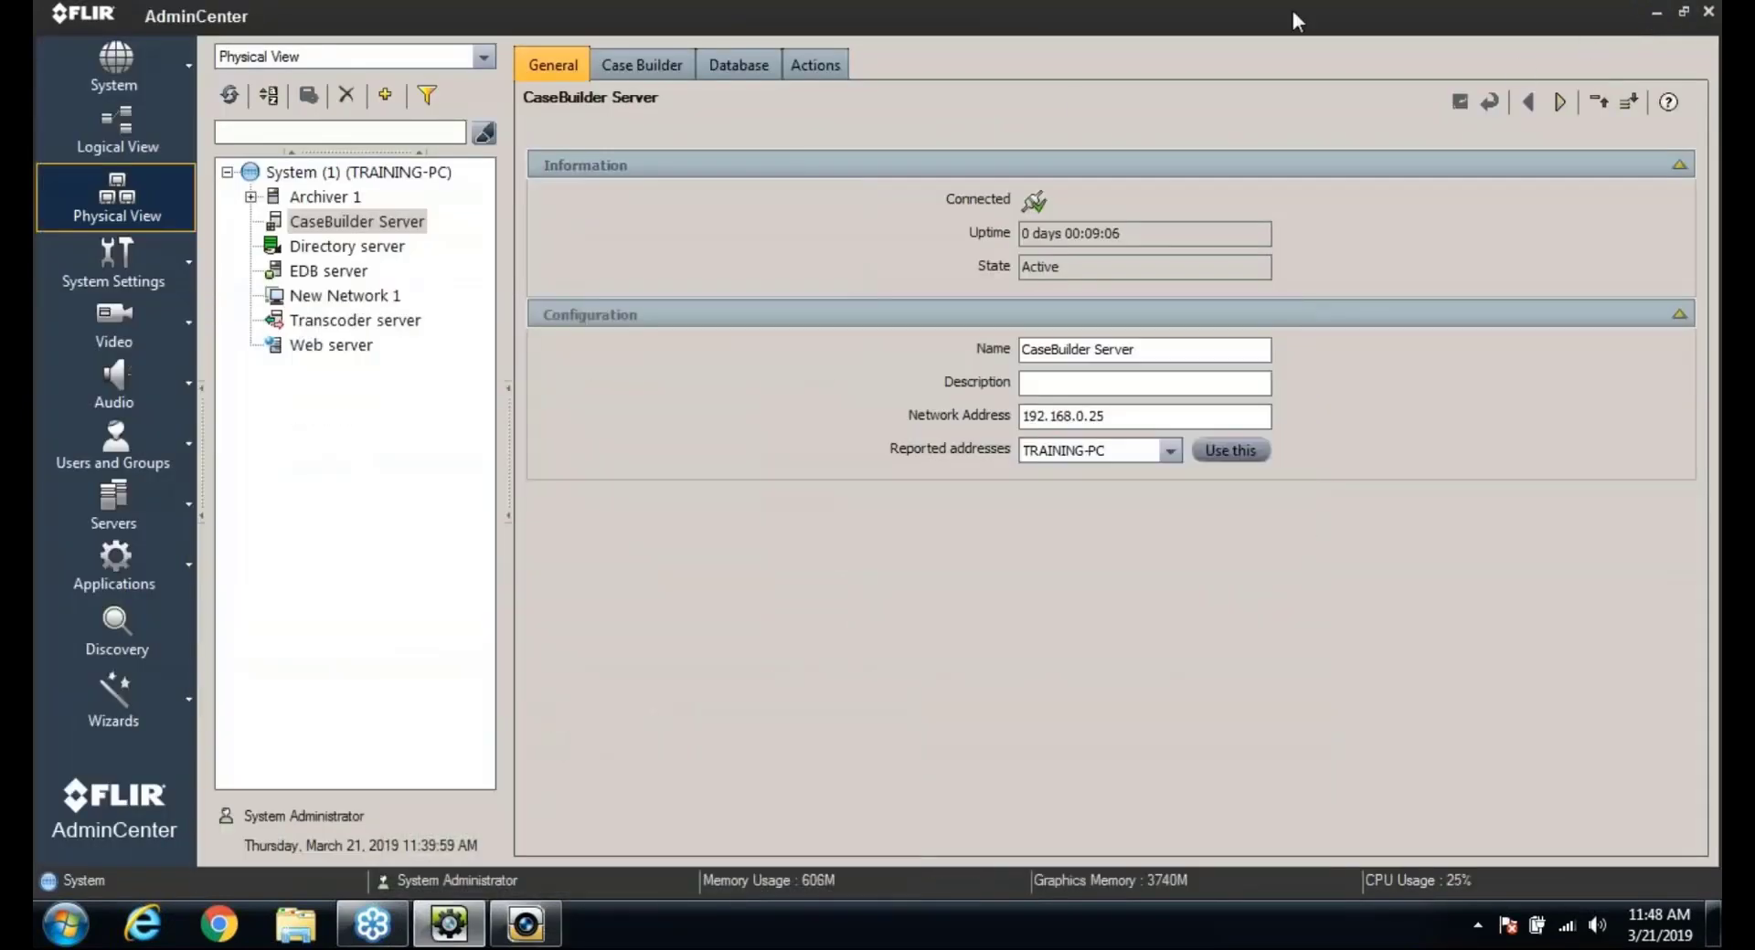
# - Switch to Windows Explorer and view the Documents folder inside the case's folder in C:\CaseBuilder
pyautogui.click(1655, 12)
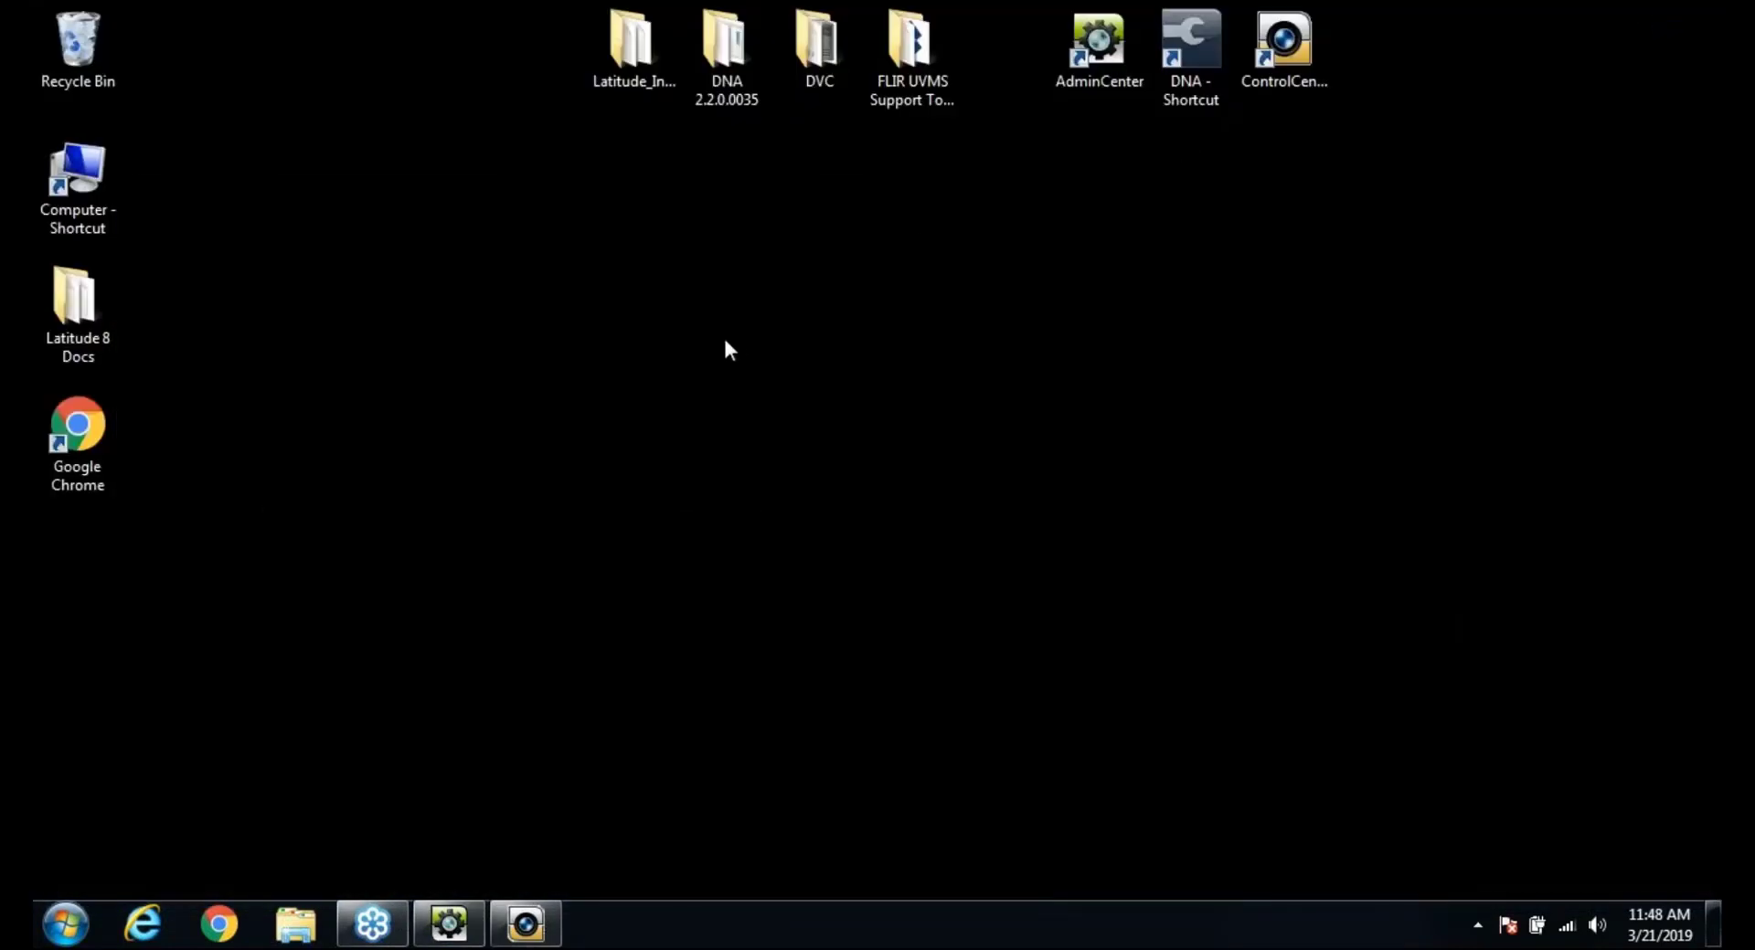
pyautogui.click(302, 921)
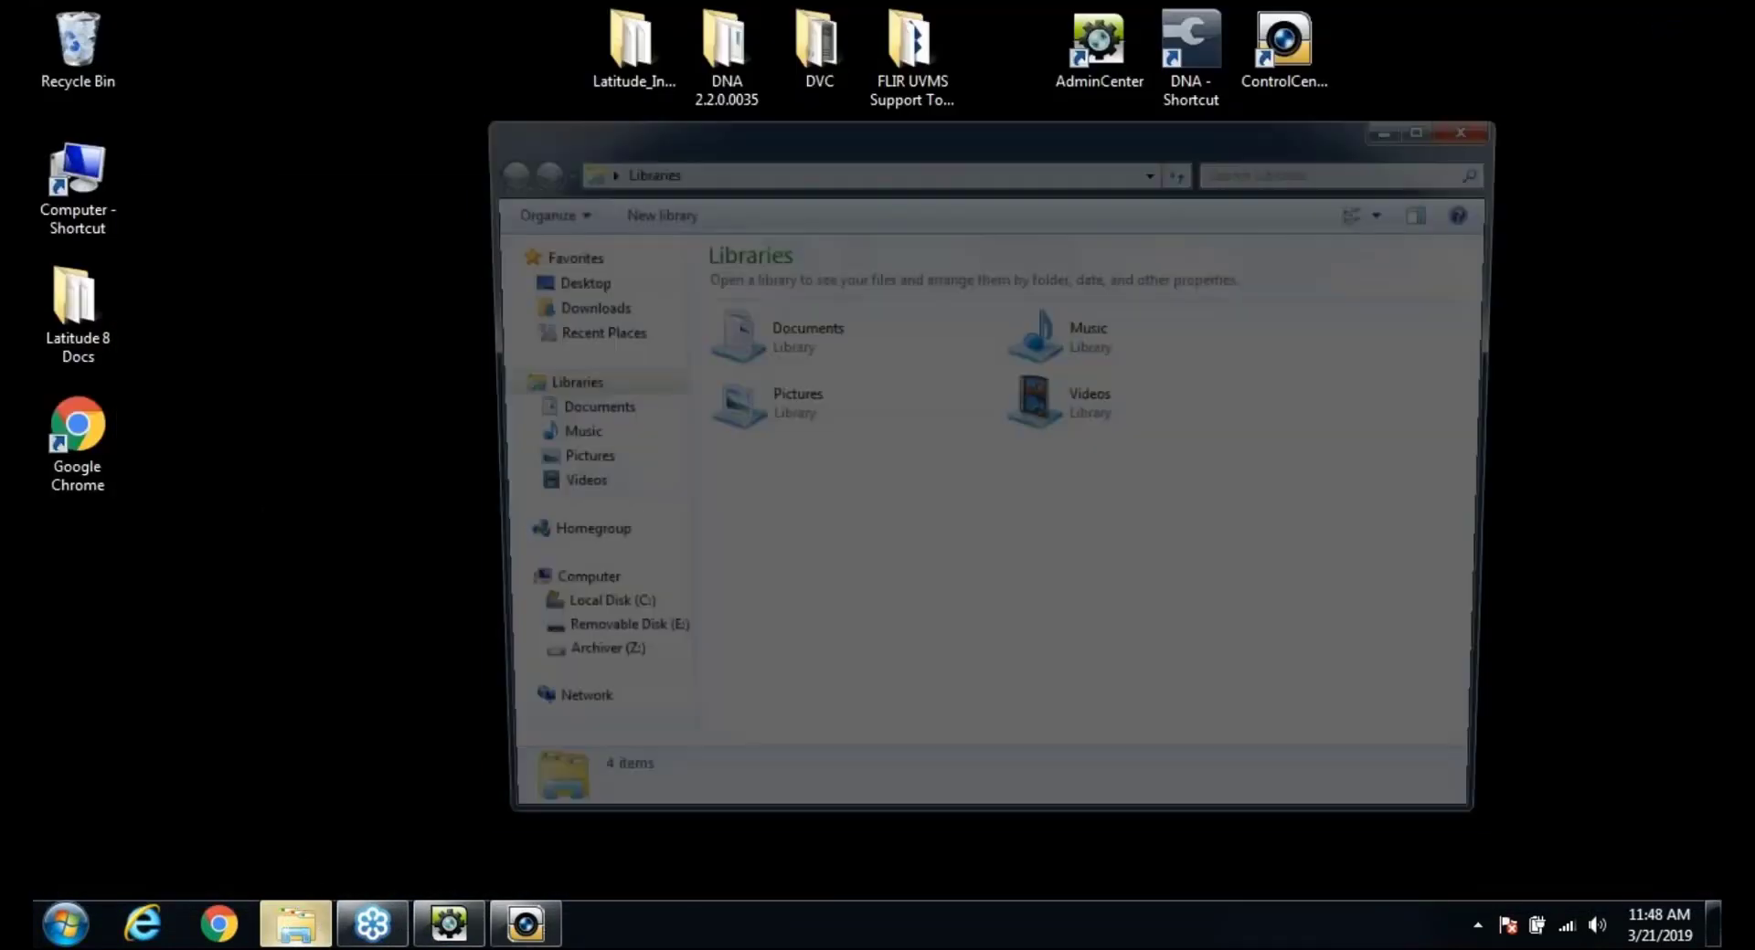
pyautogui.click(560, 619)
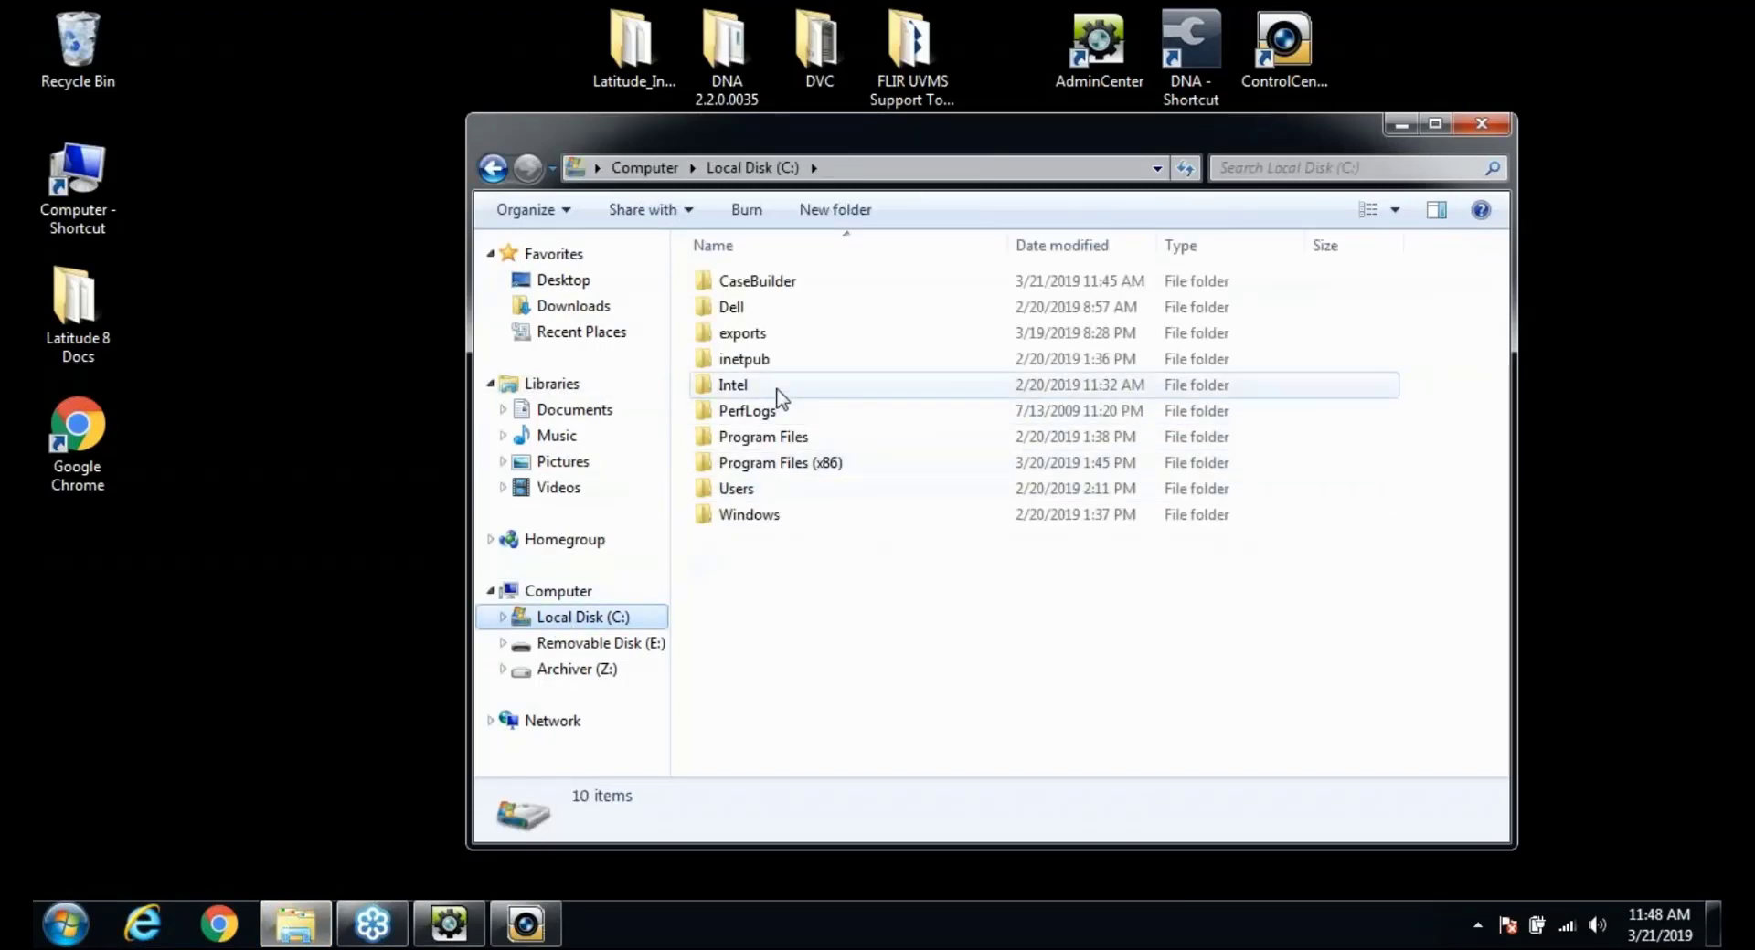
pyautogui.doubleClick(764, 284)
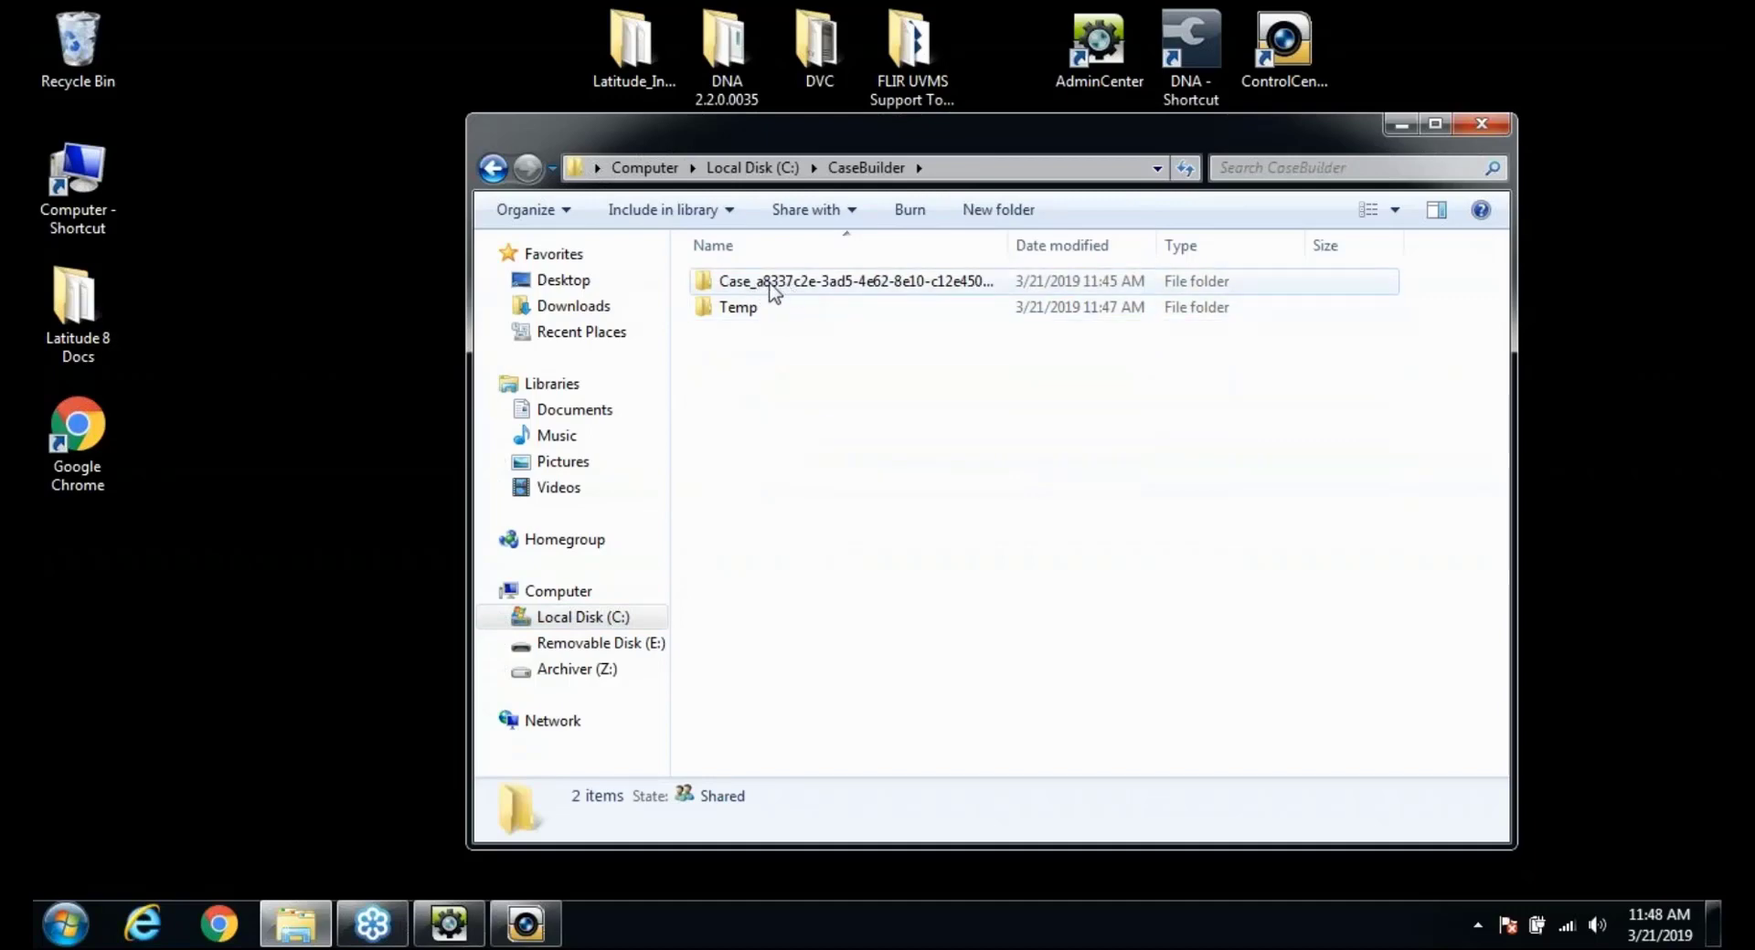
pyautogui.doubleClick(772, 283)
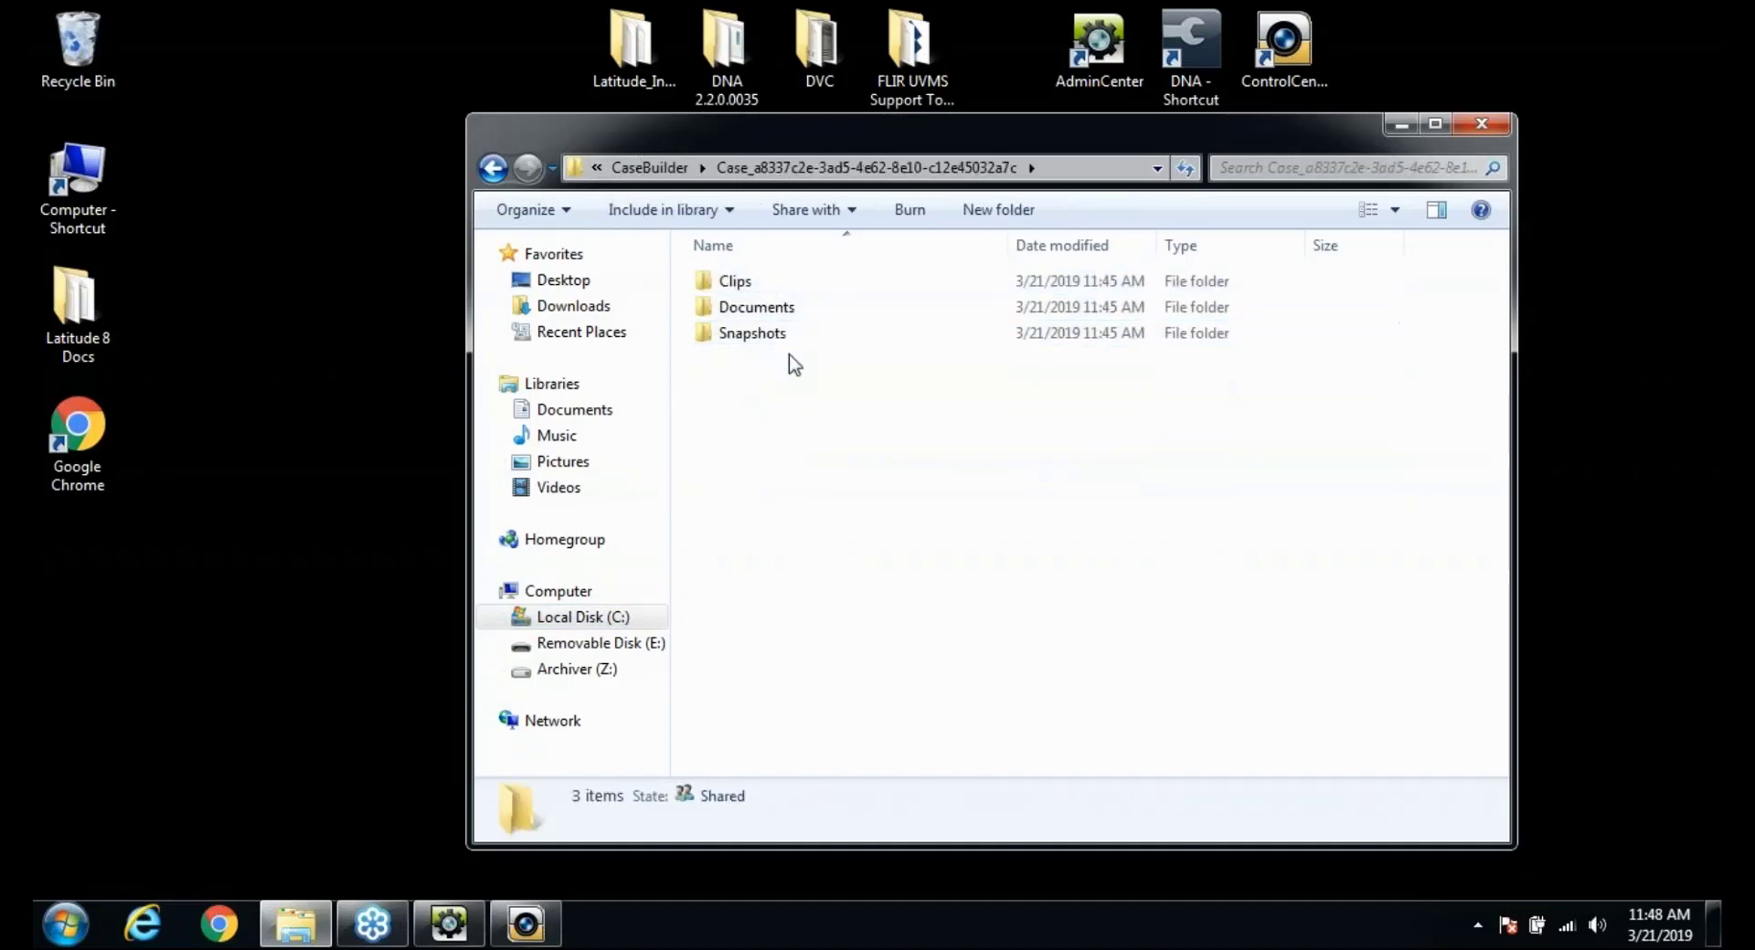
pyautogui.doubleClick(759, 313)
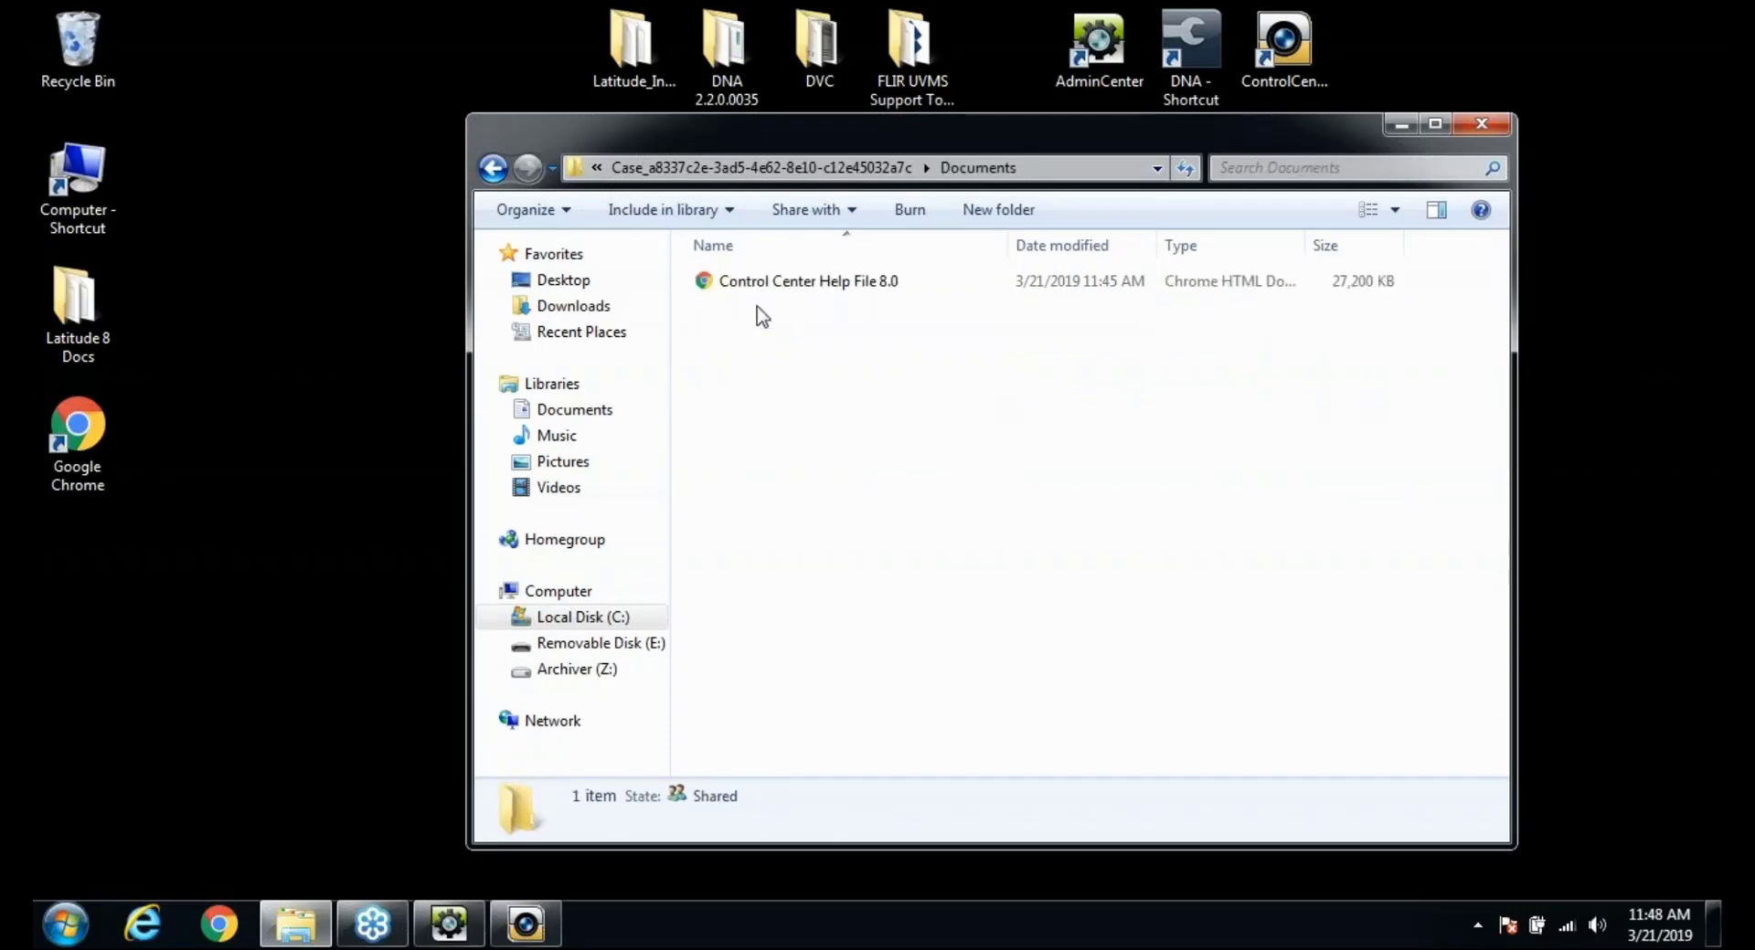
# - Check the file stored in the case's Clips folder, return to the C: drive, and close the file window
pyautogui.click(492, 168)
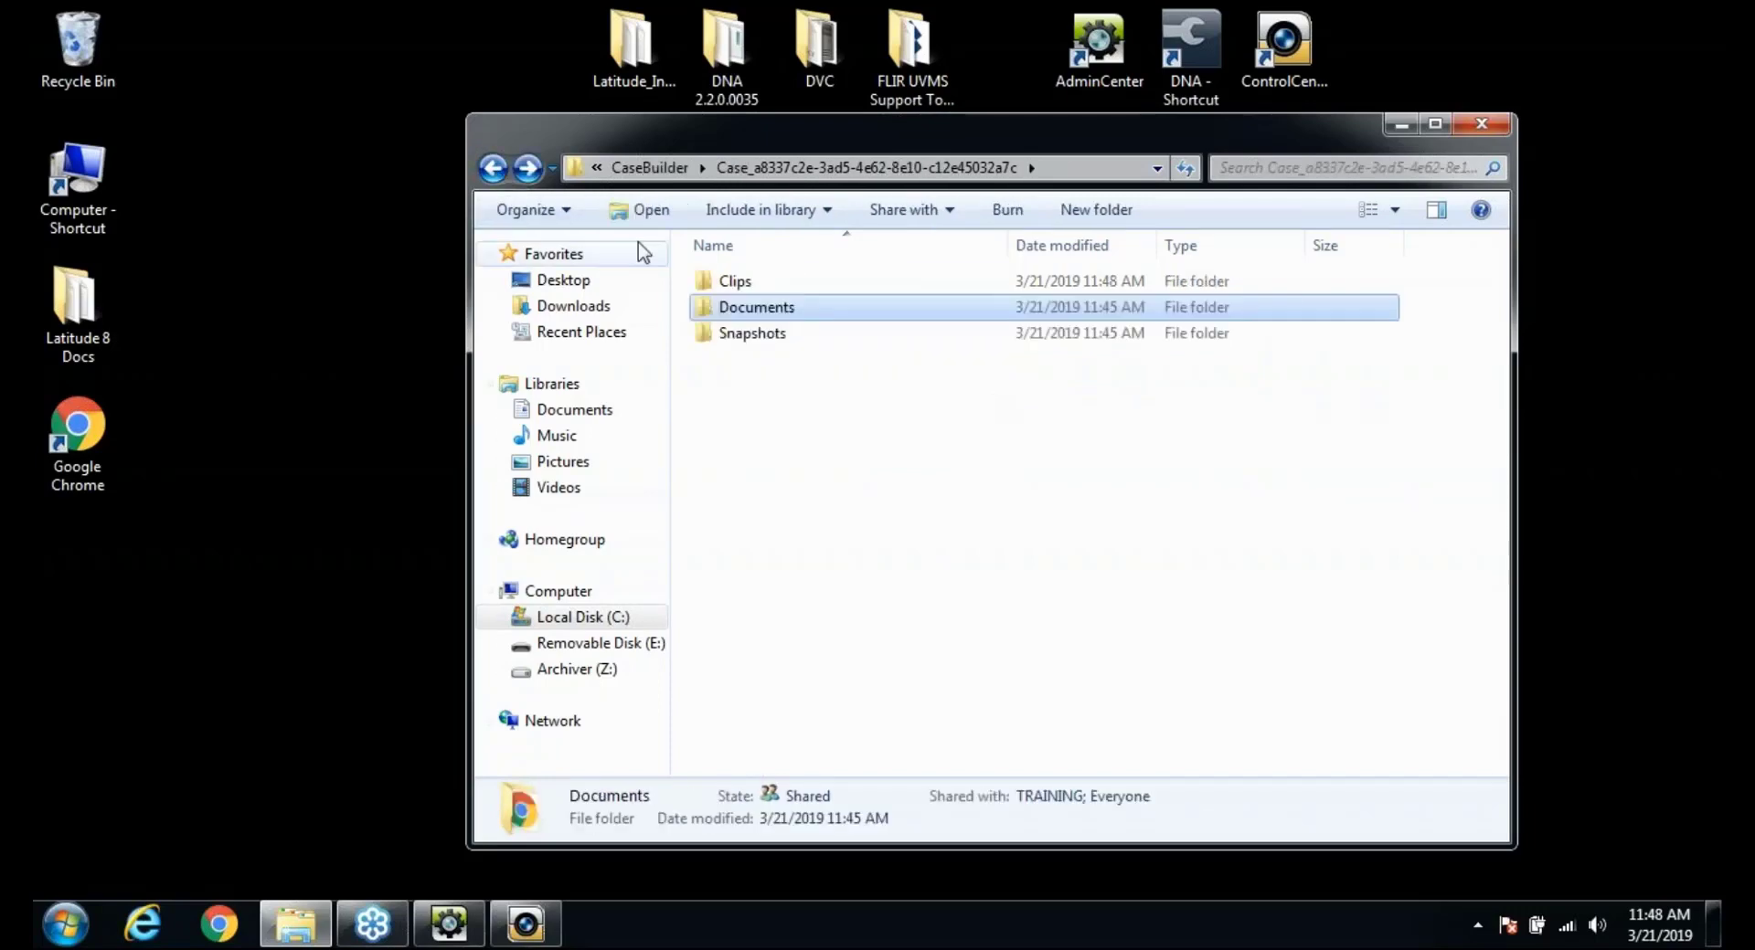
pyautogui.doubleClick(735, 283)
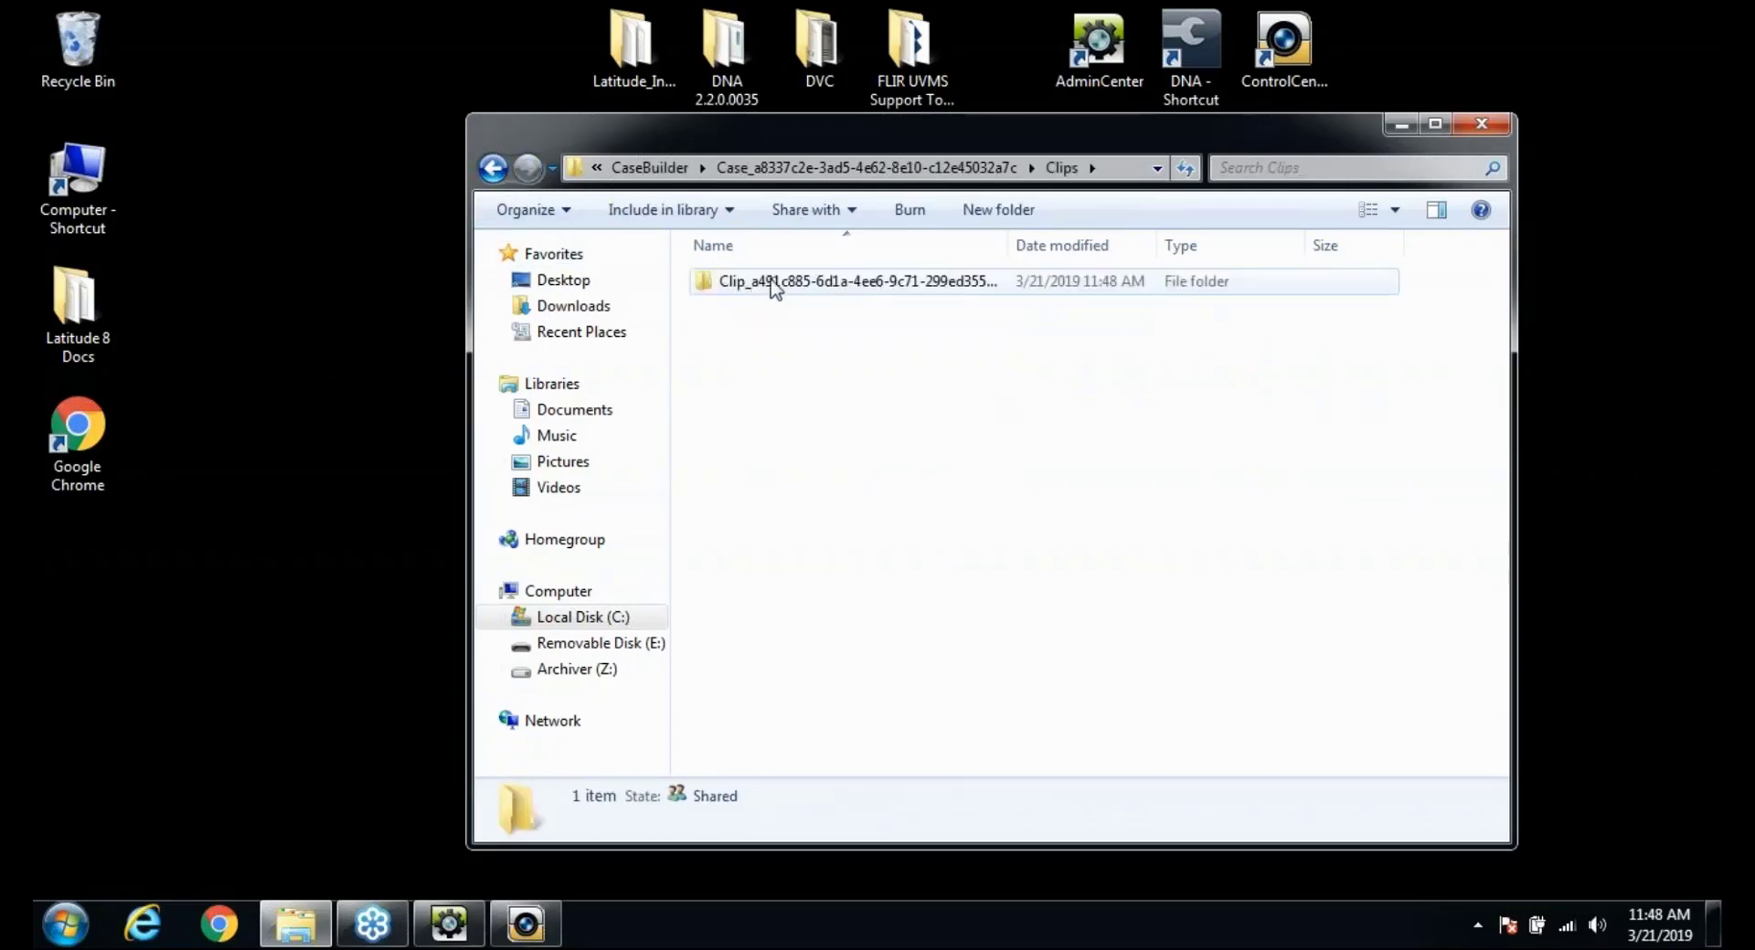
pyautogui.doubleClick(781, 285)
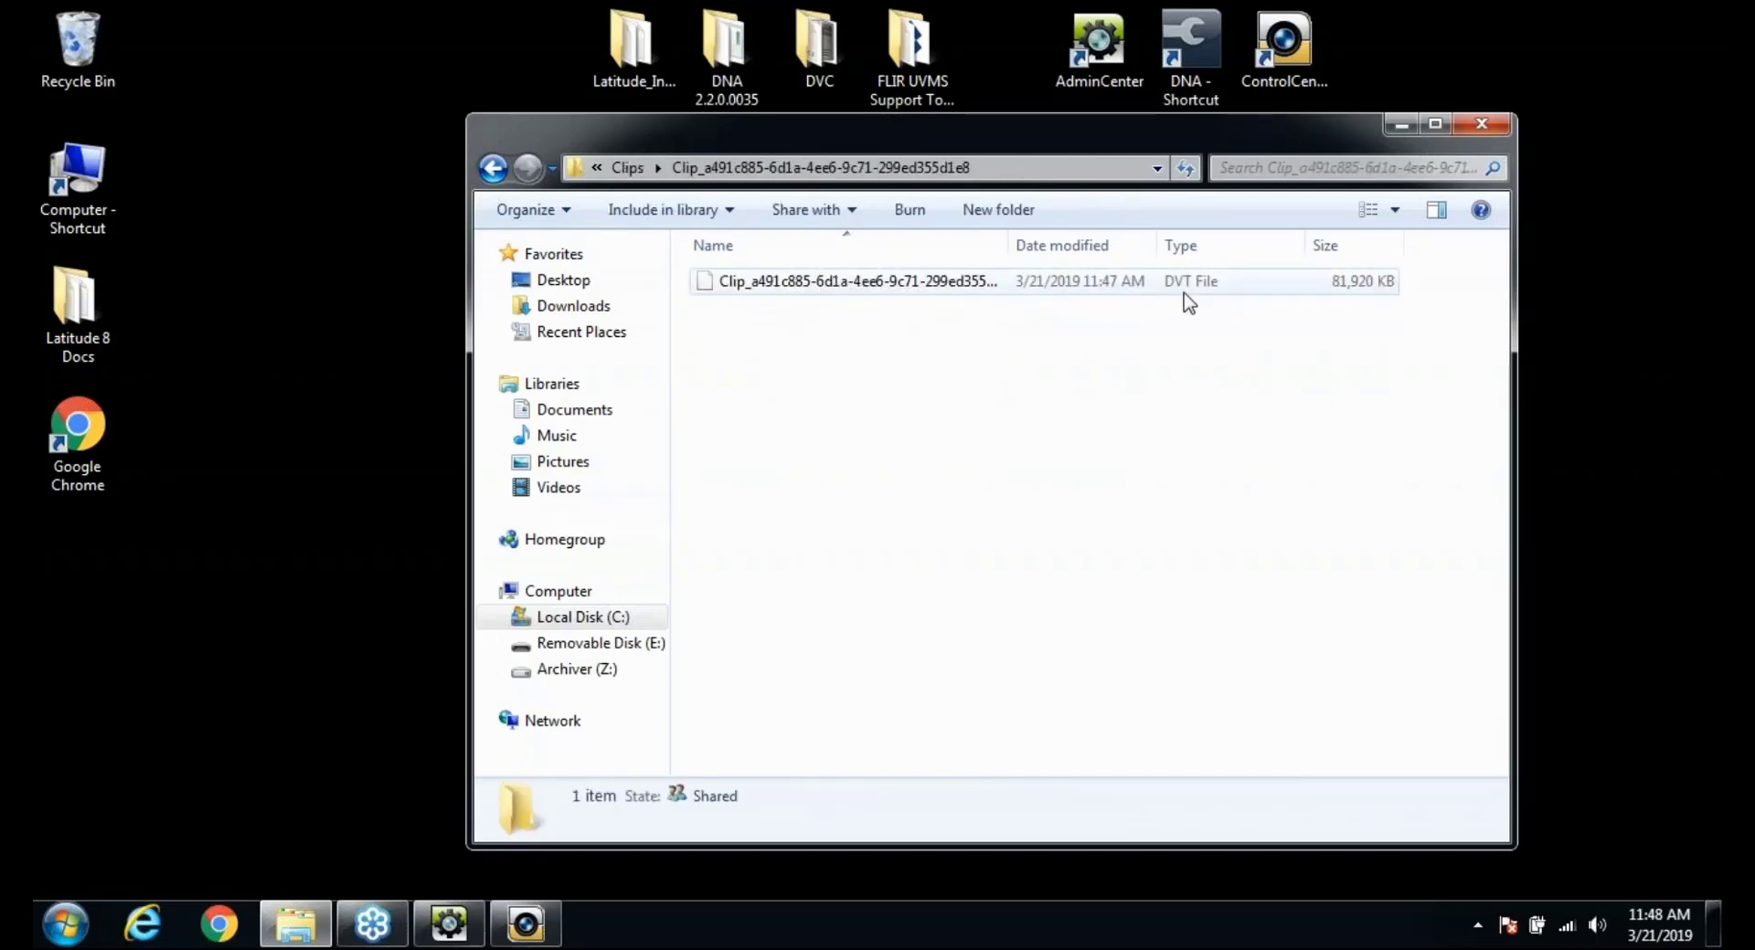
pyautogui.click(494, 169)
pyautogui.click(493, 169)
pyautogui.click(493, 169)
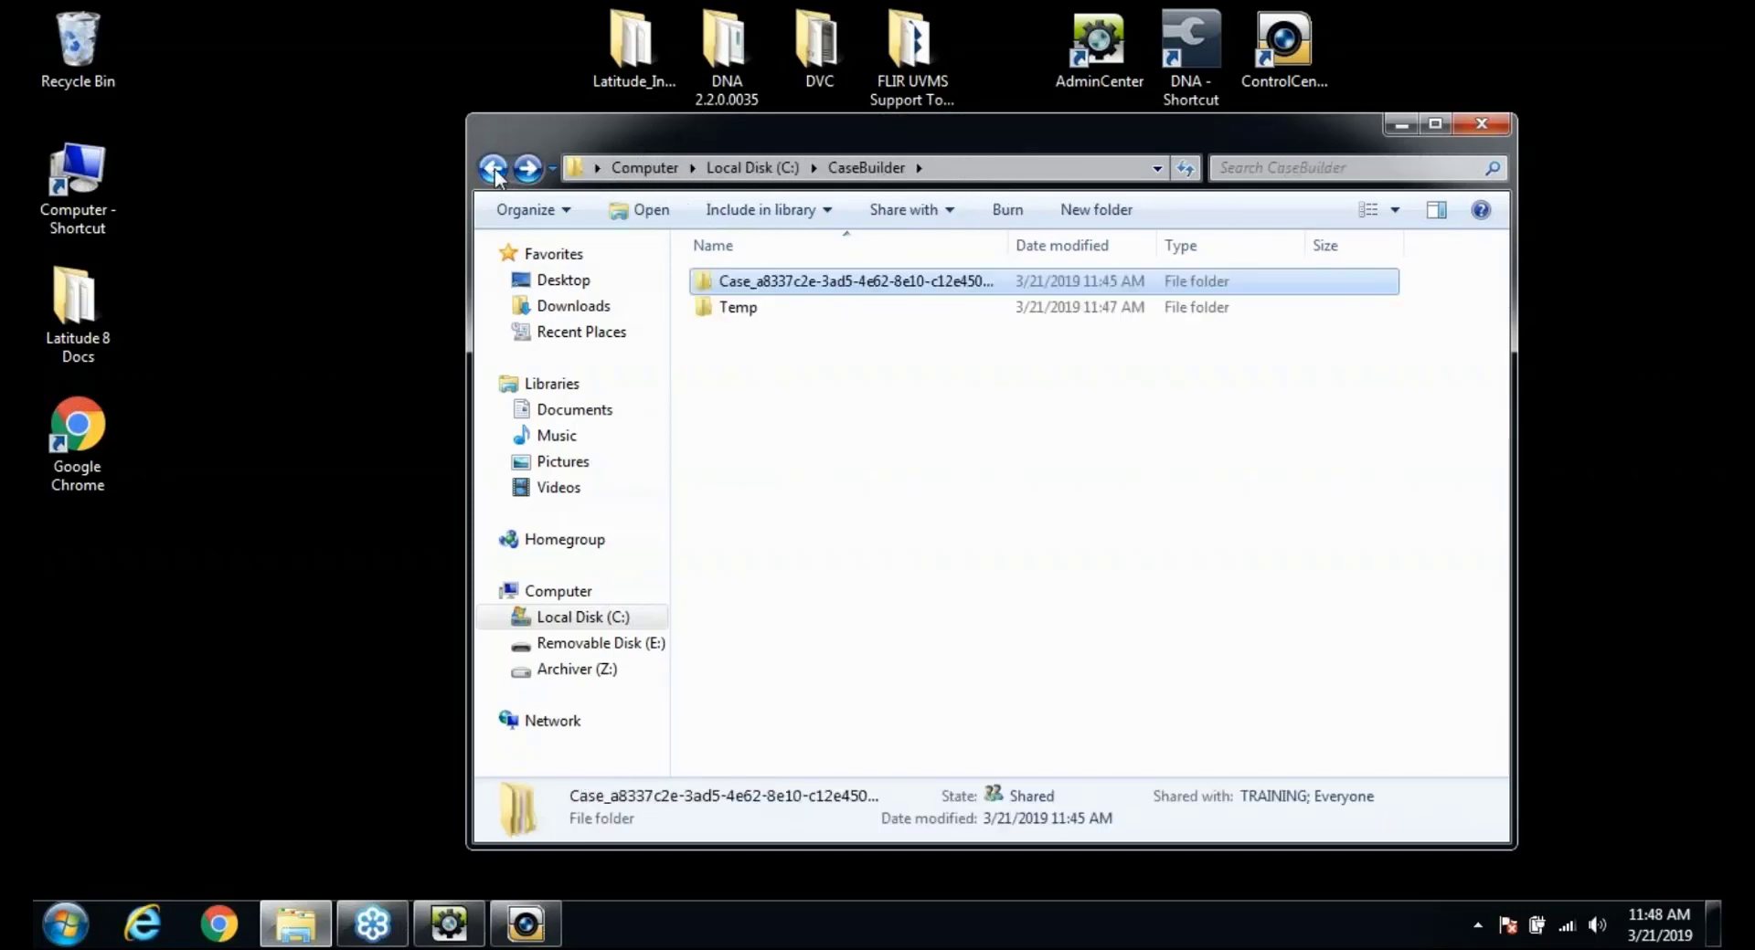
pyautogui.click(493, 169)
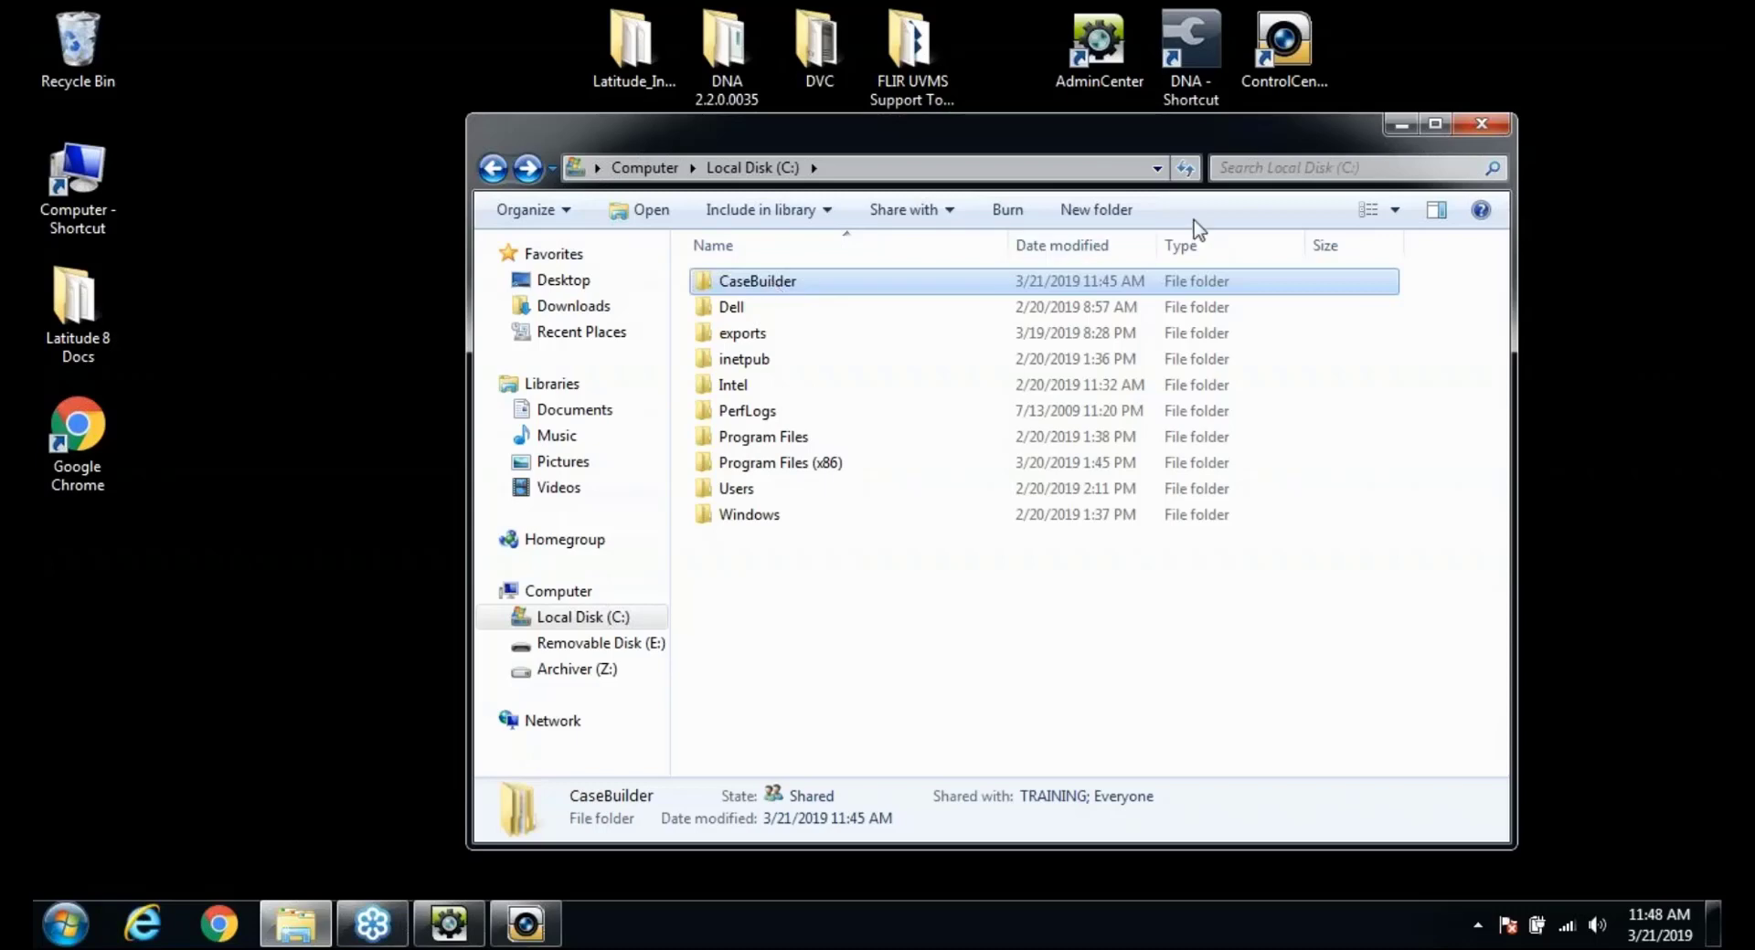
pyautogui.click(1480, 126)
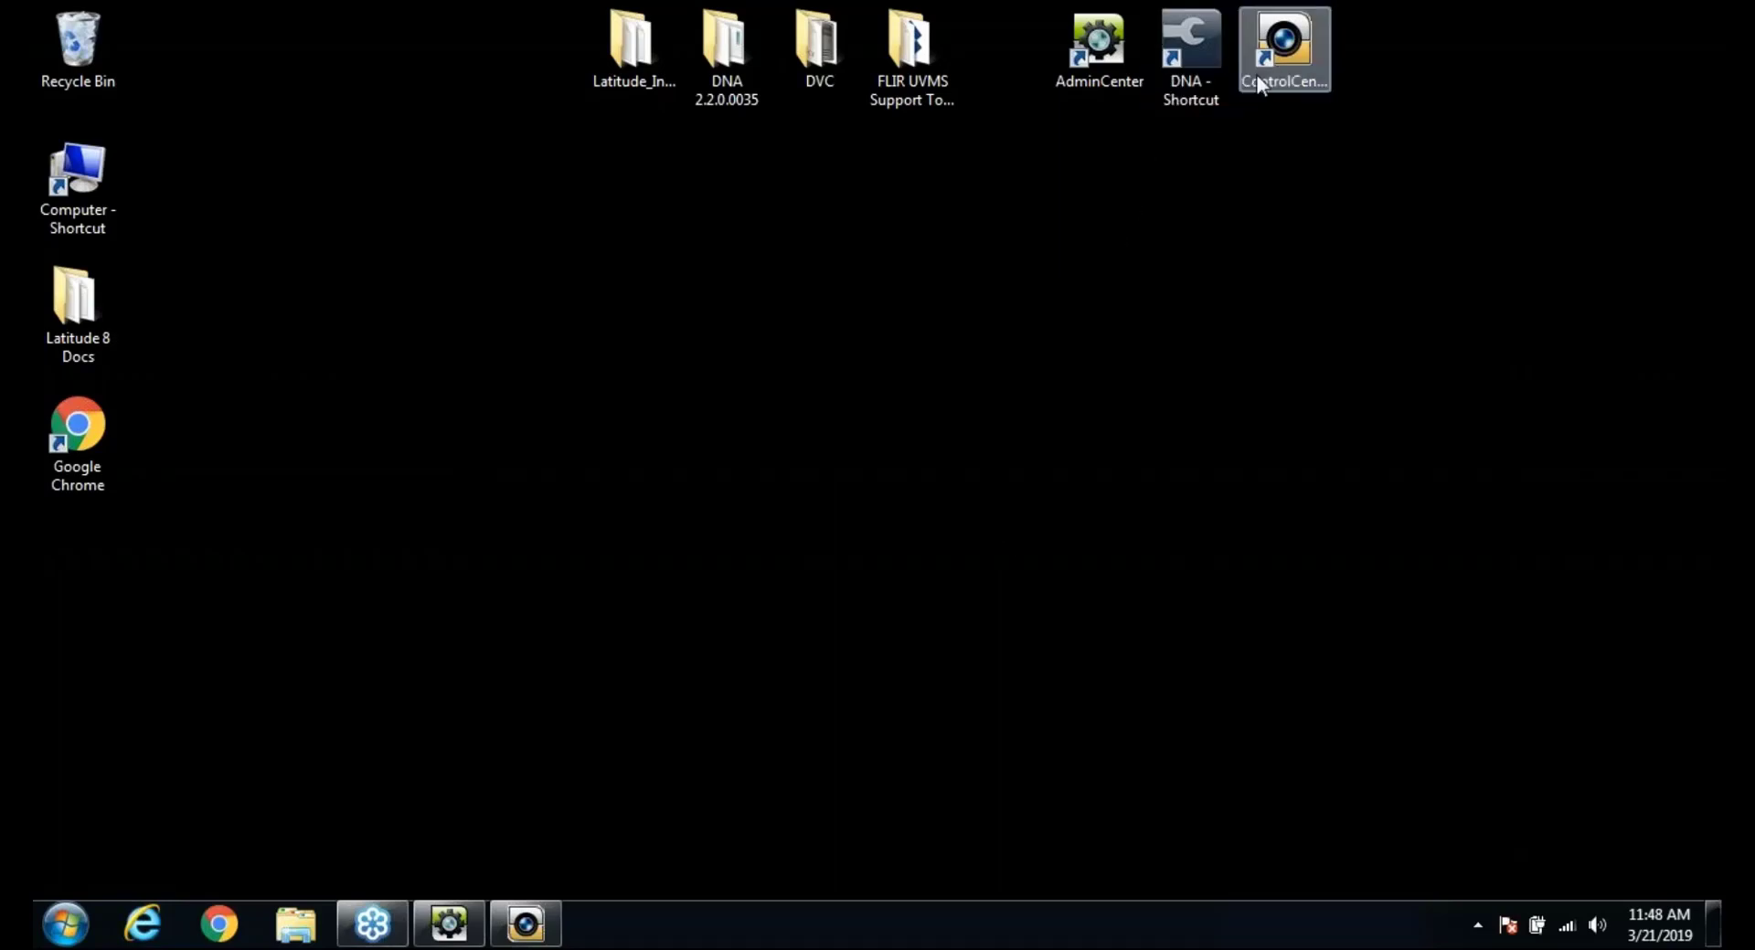
# - Switch to ControlCenter and enable Include player in the CaseBuilder case export options
pyautogui.click(1274, 49)
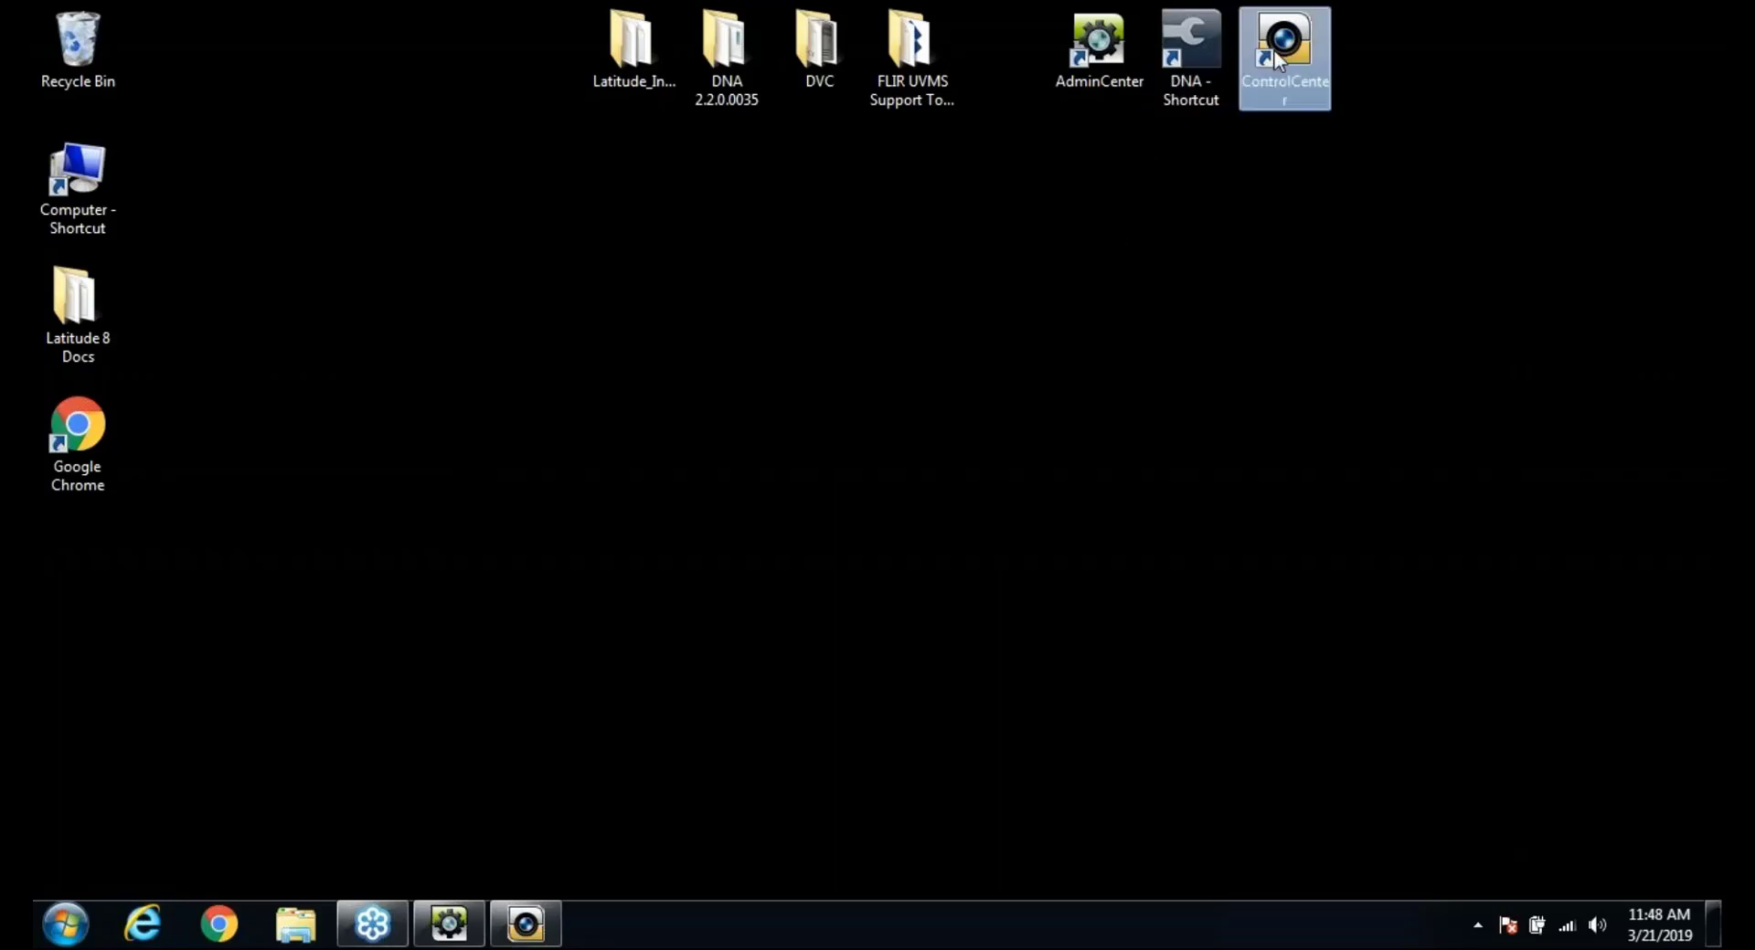
pyautogui.click(535, 923)
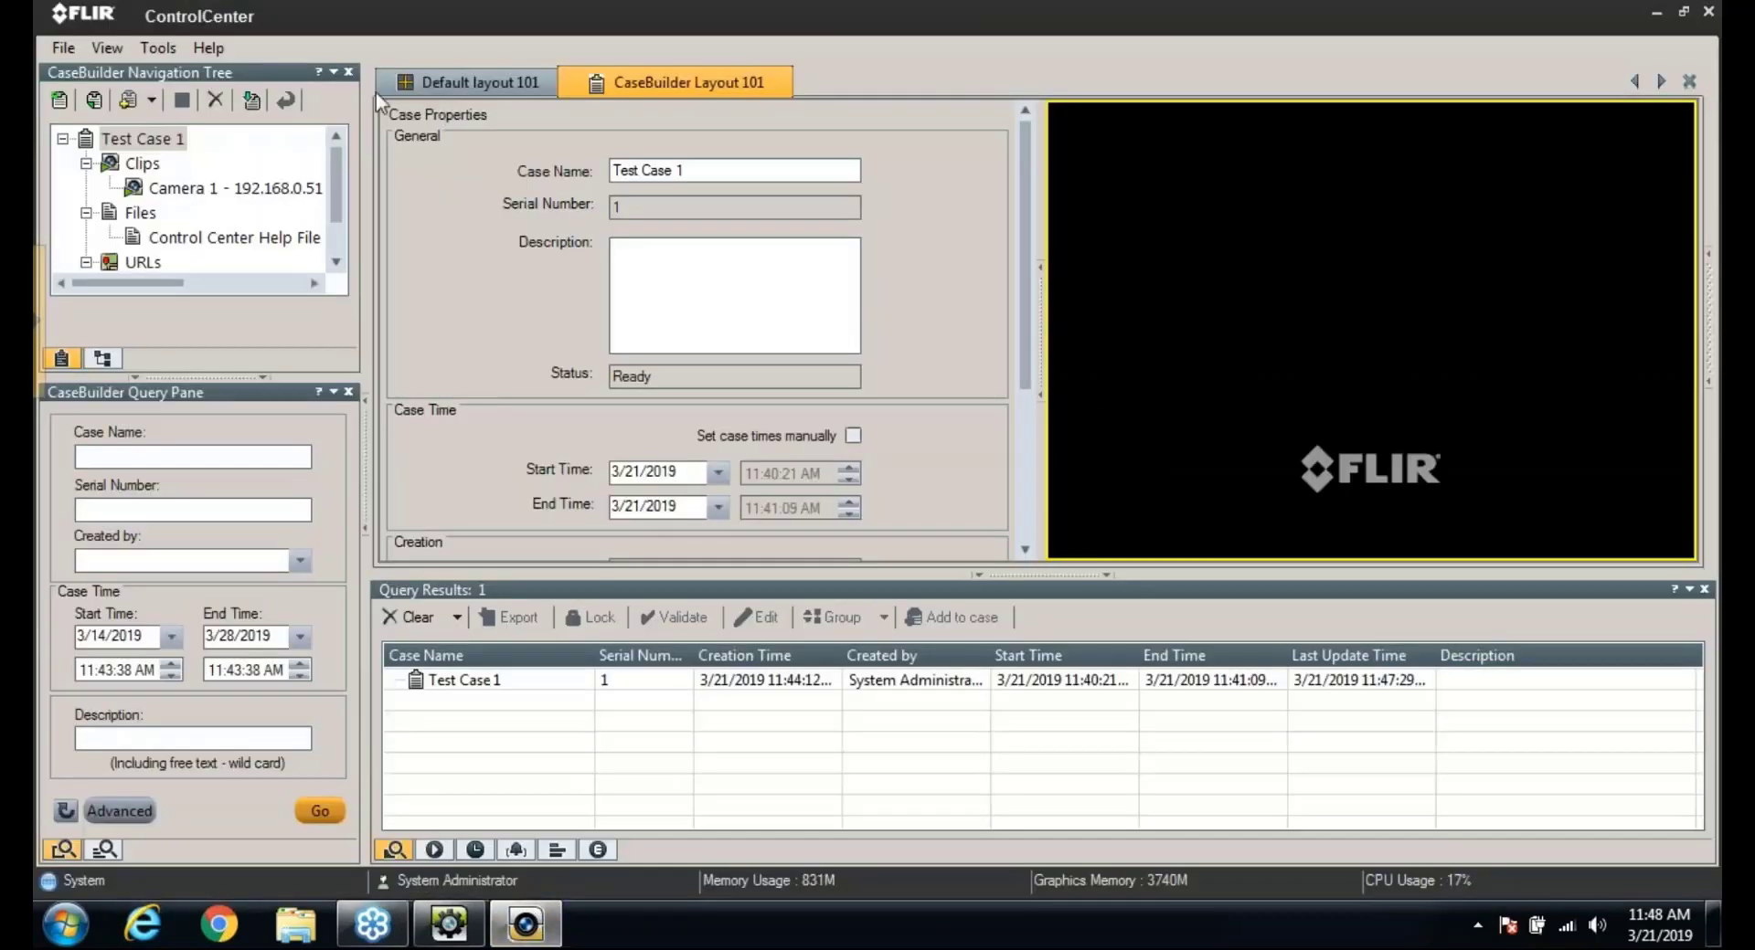
pyautogui.click(165, 46)
pyautogui.click(181, 76)
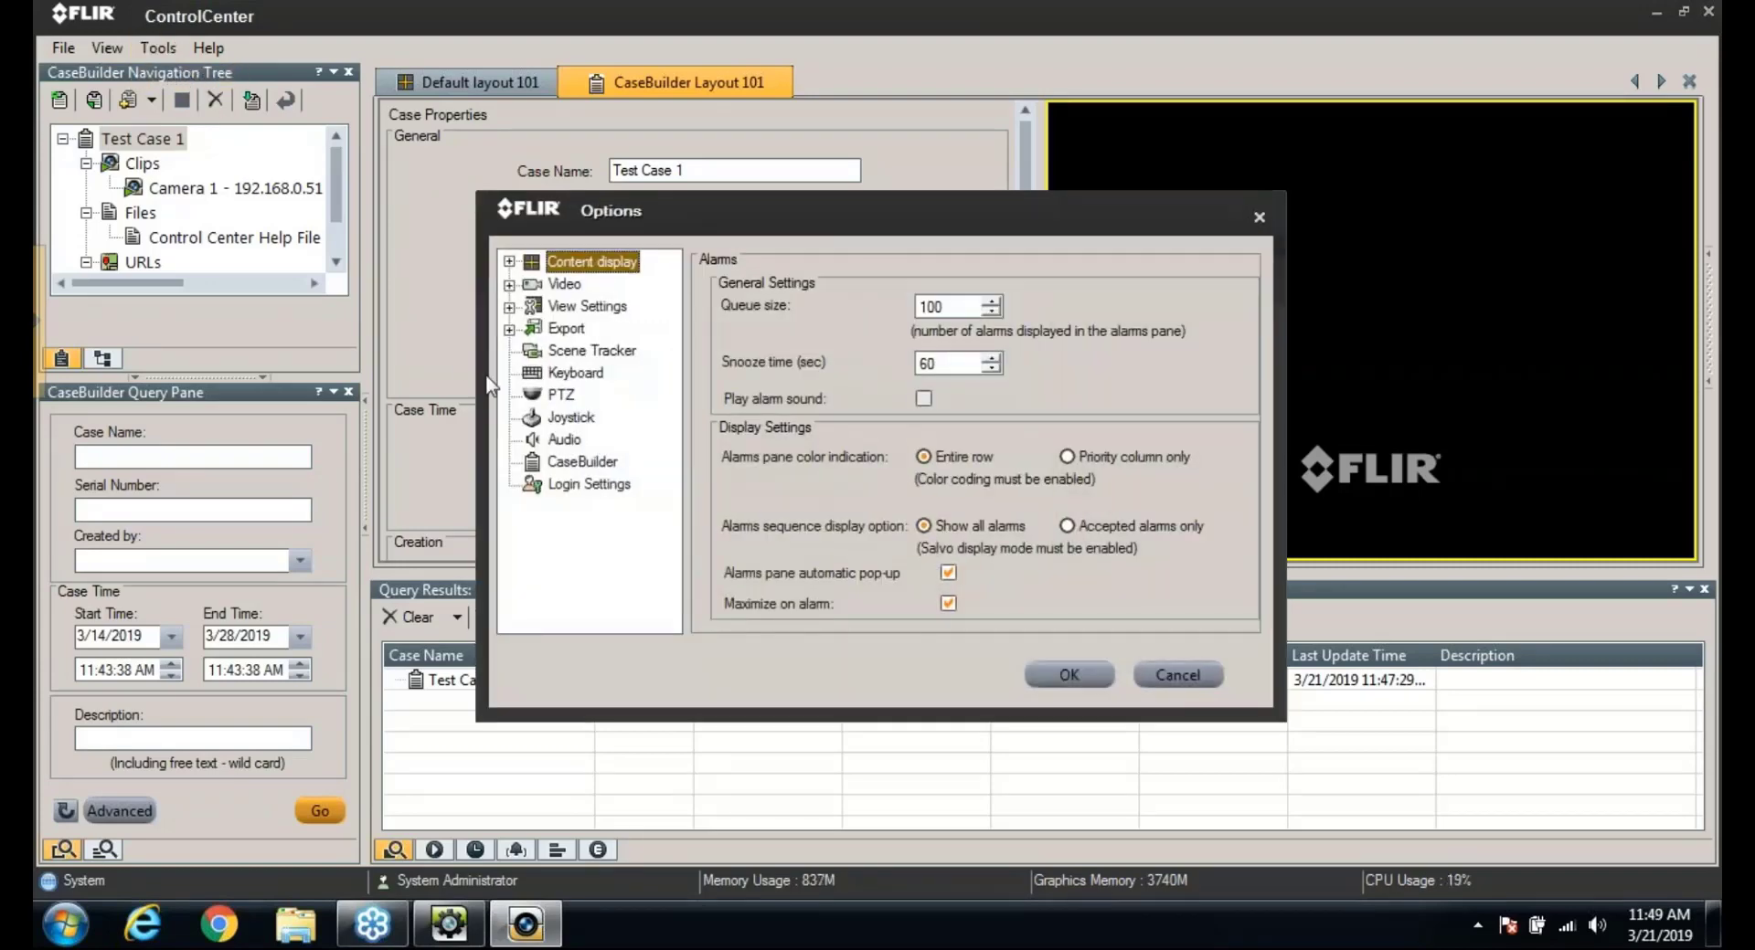
pyautogui.click(582, 467)
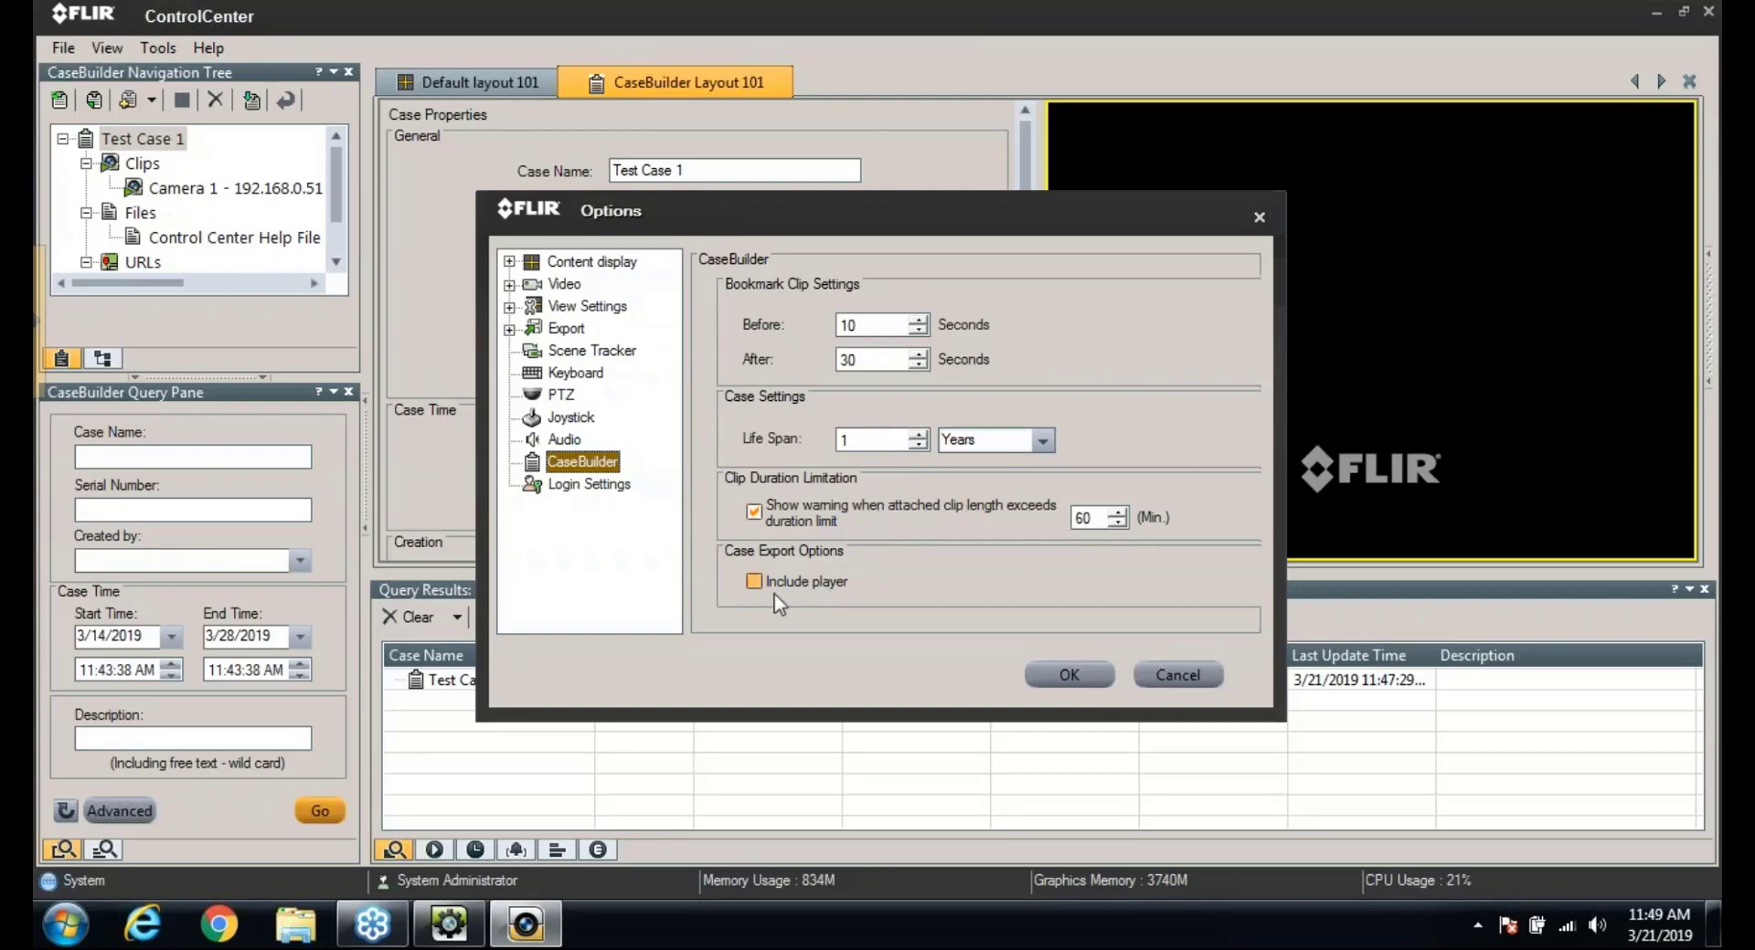
pyautogui.click(754, 582)
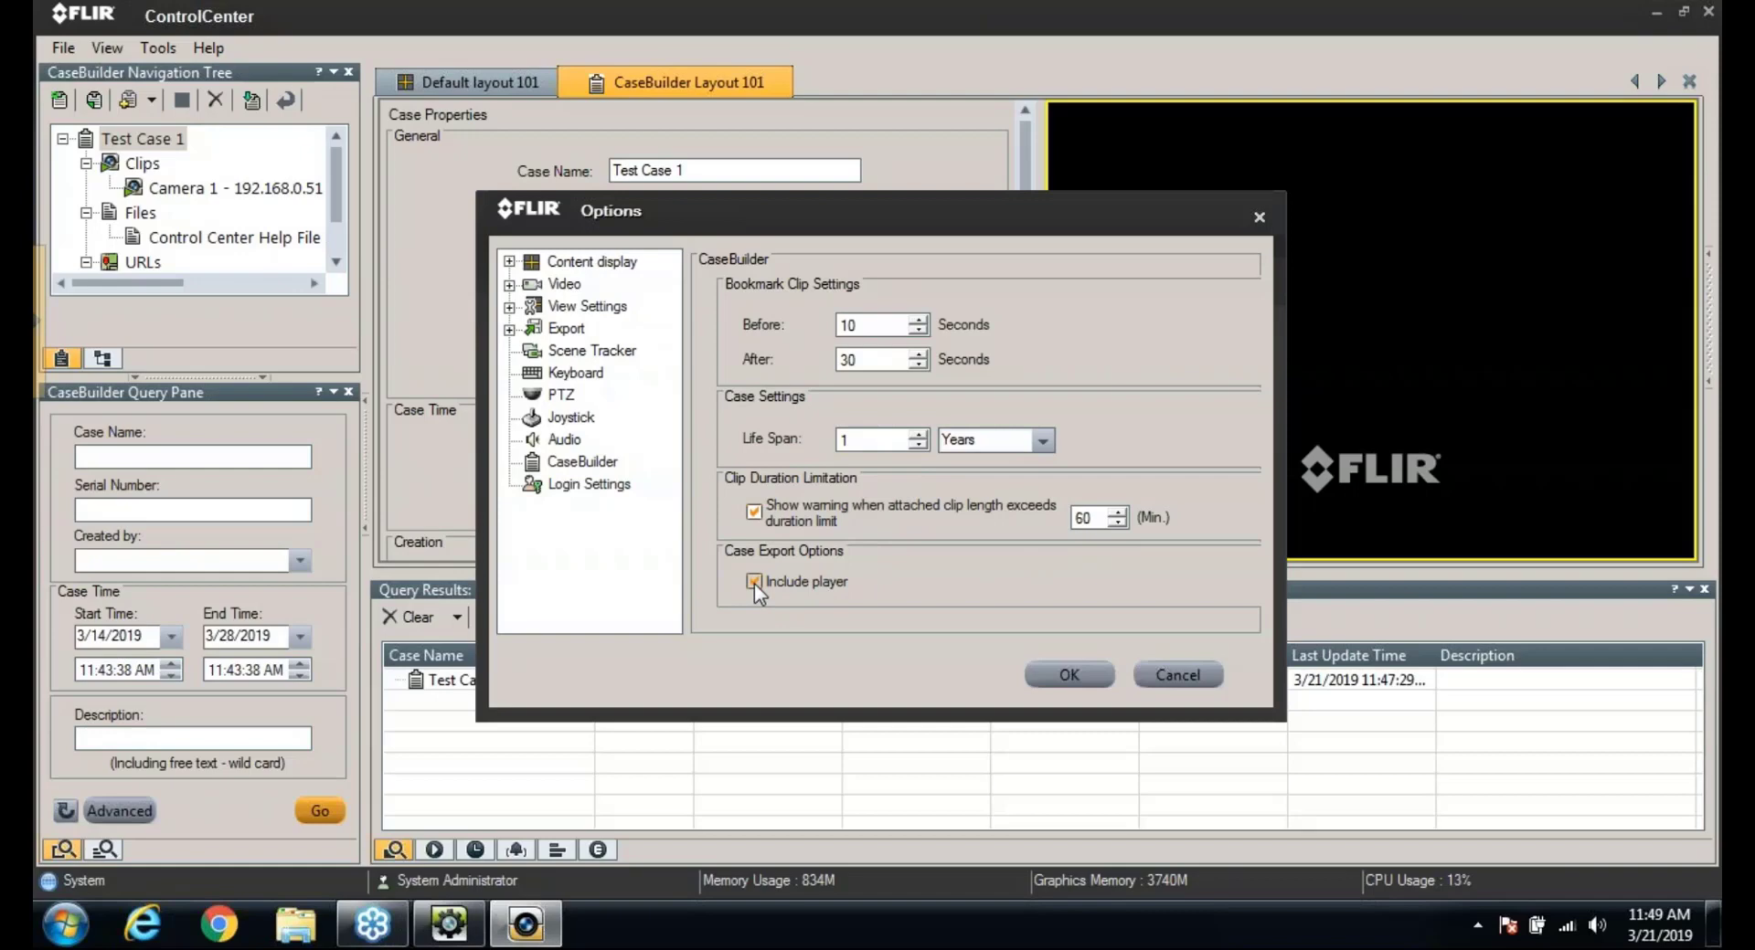
pyautogui.click(1042, 678)
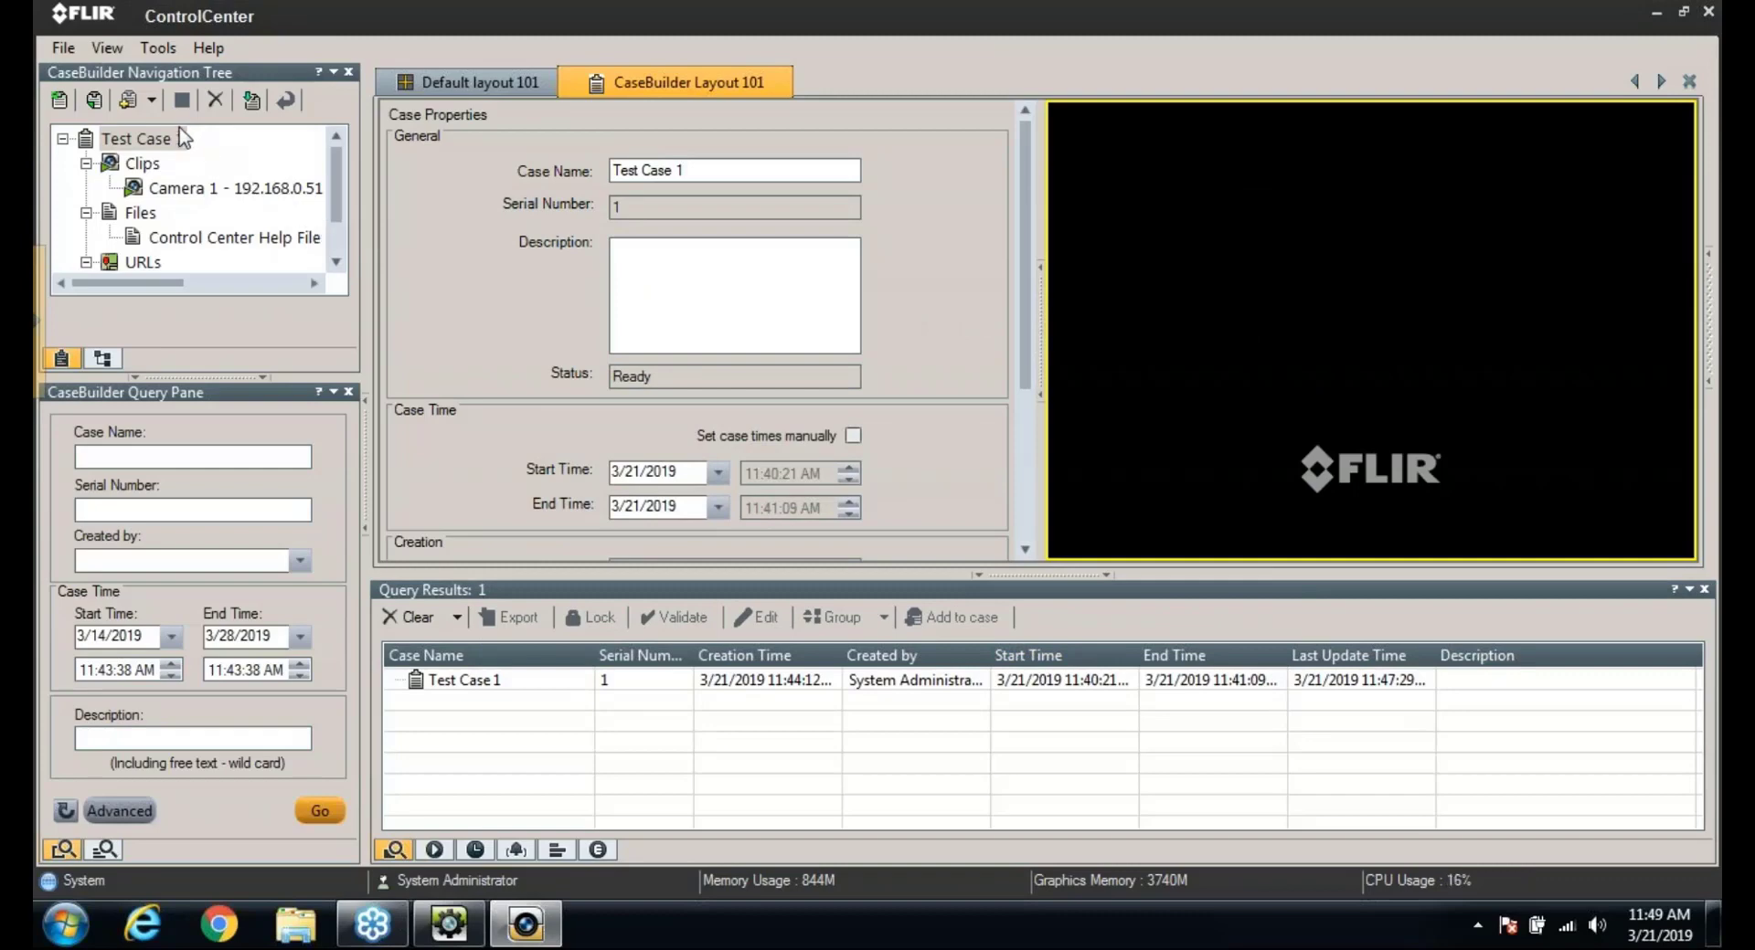
# - Export Test Case 1 to a newly made folder on the Desktop, entering CaseBuilder Exports as the folder name
pyautogui.click(254, 100)
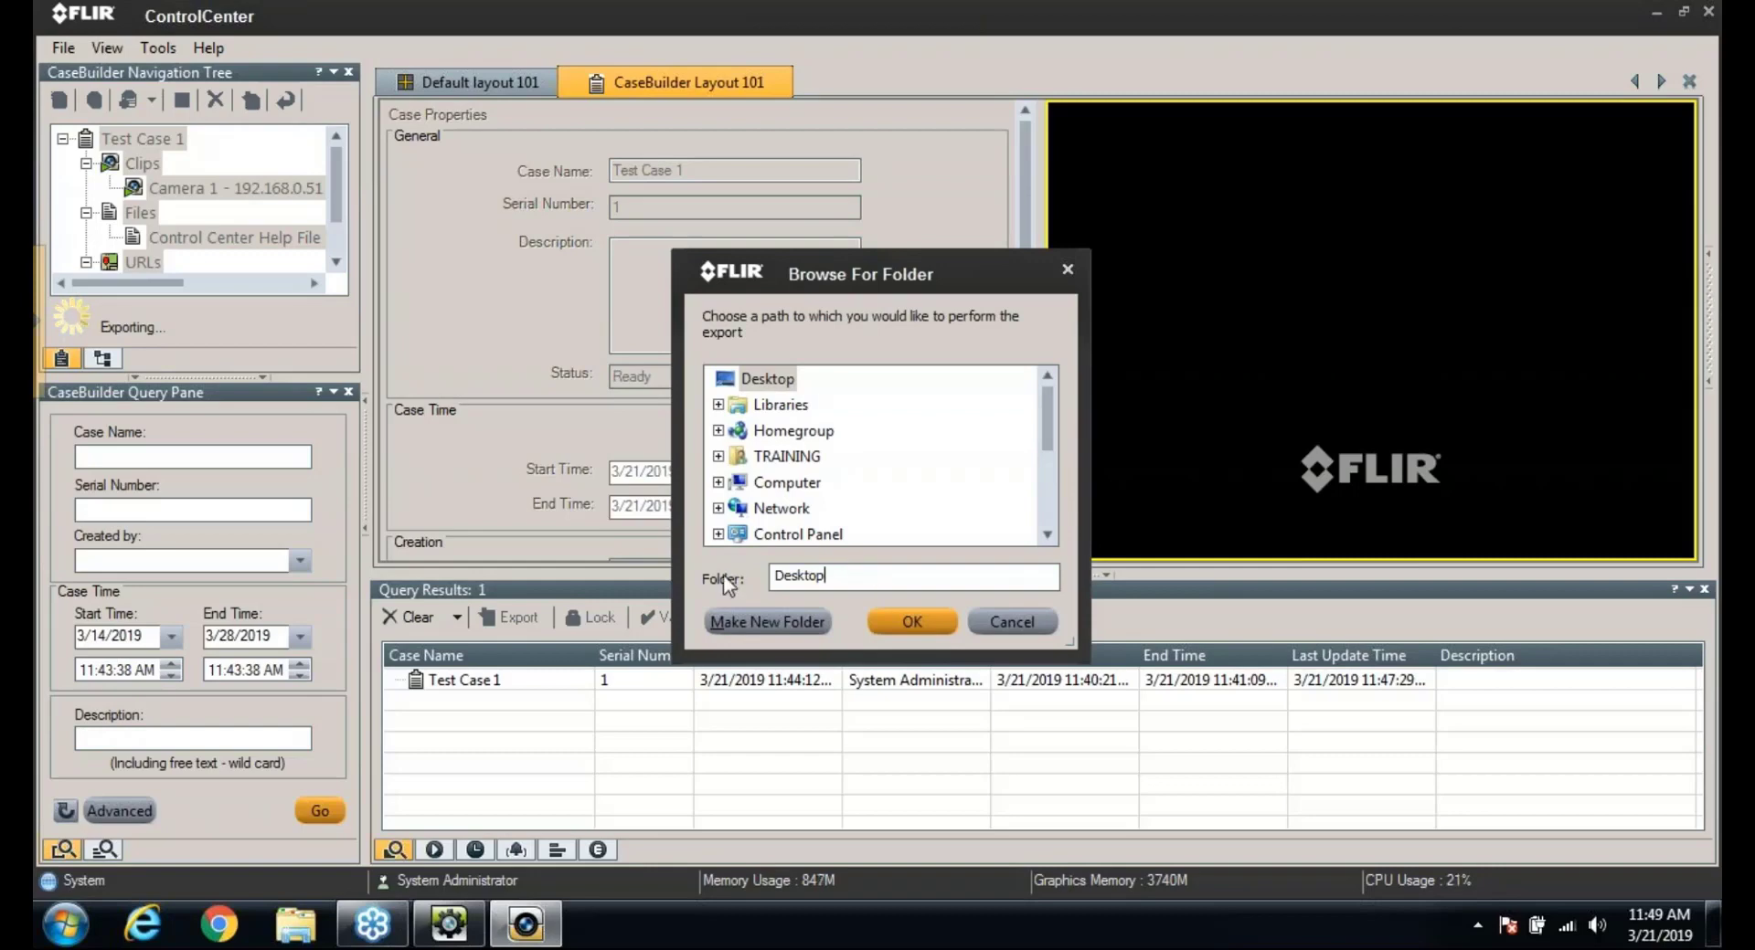
pyautogui.moveTo(831, 577); pyautogui.dragTo(765, 577)
pyautogui.click(722, 627)
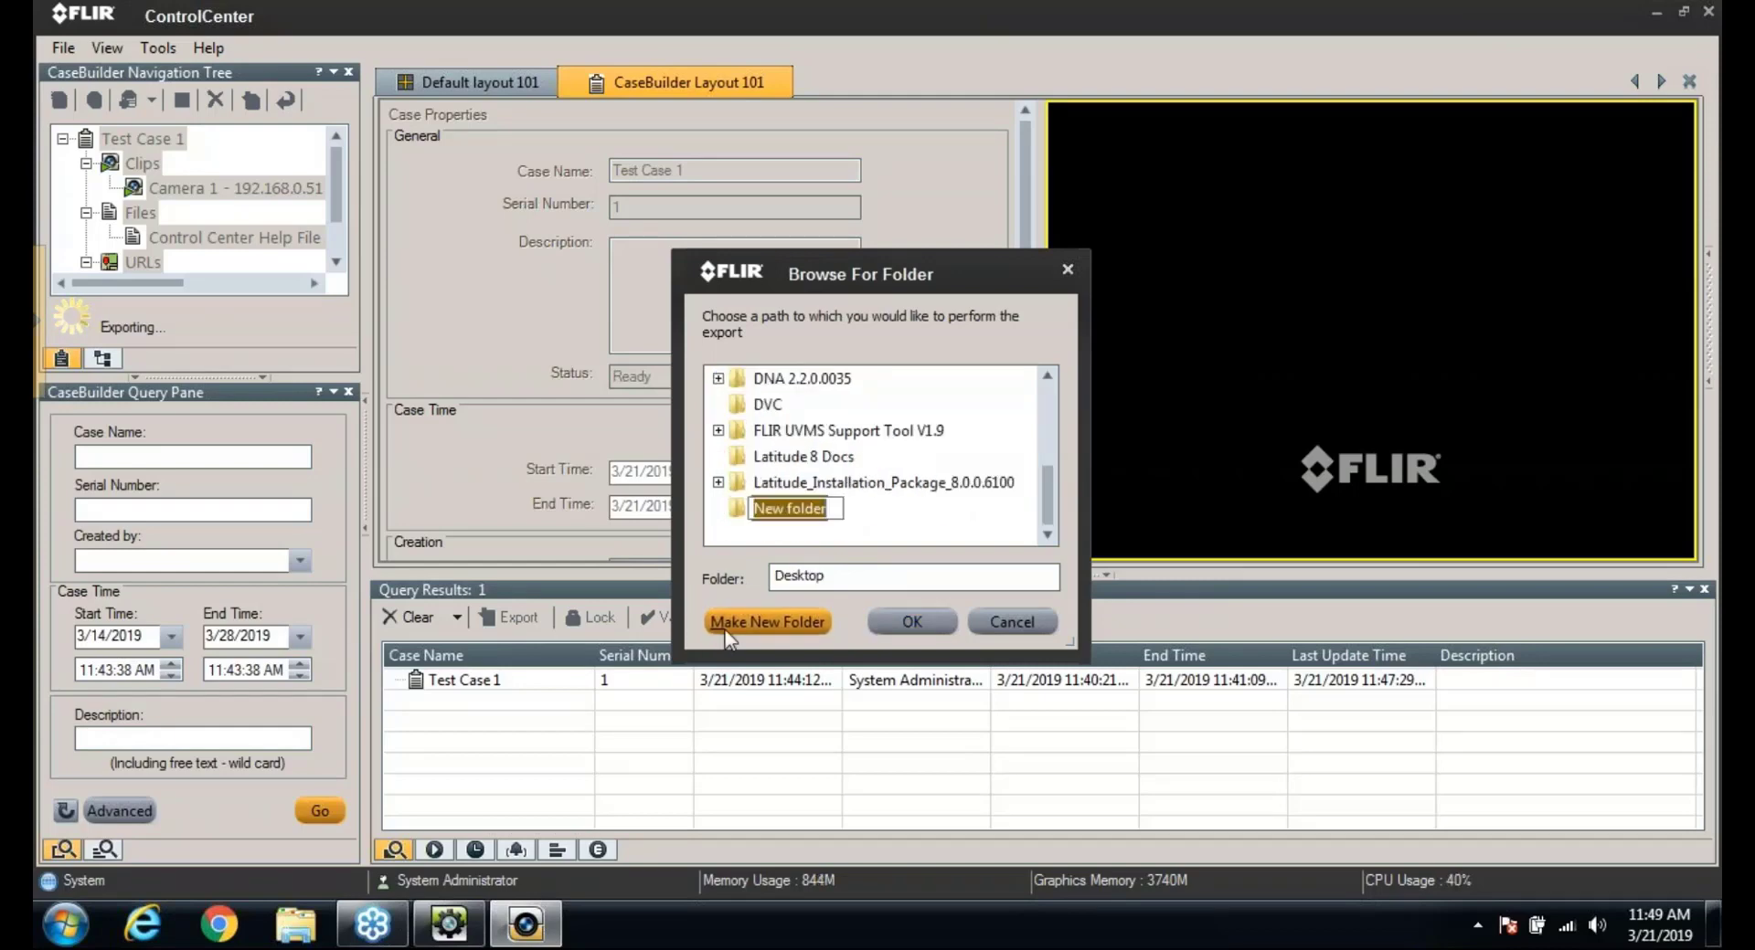
pyautogui.click(832, 574)
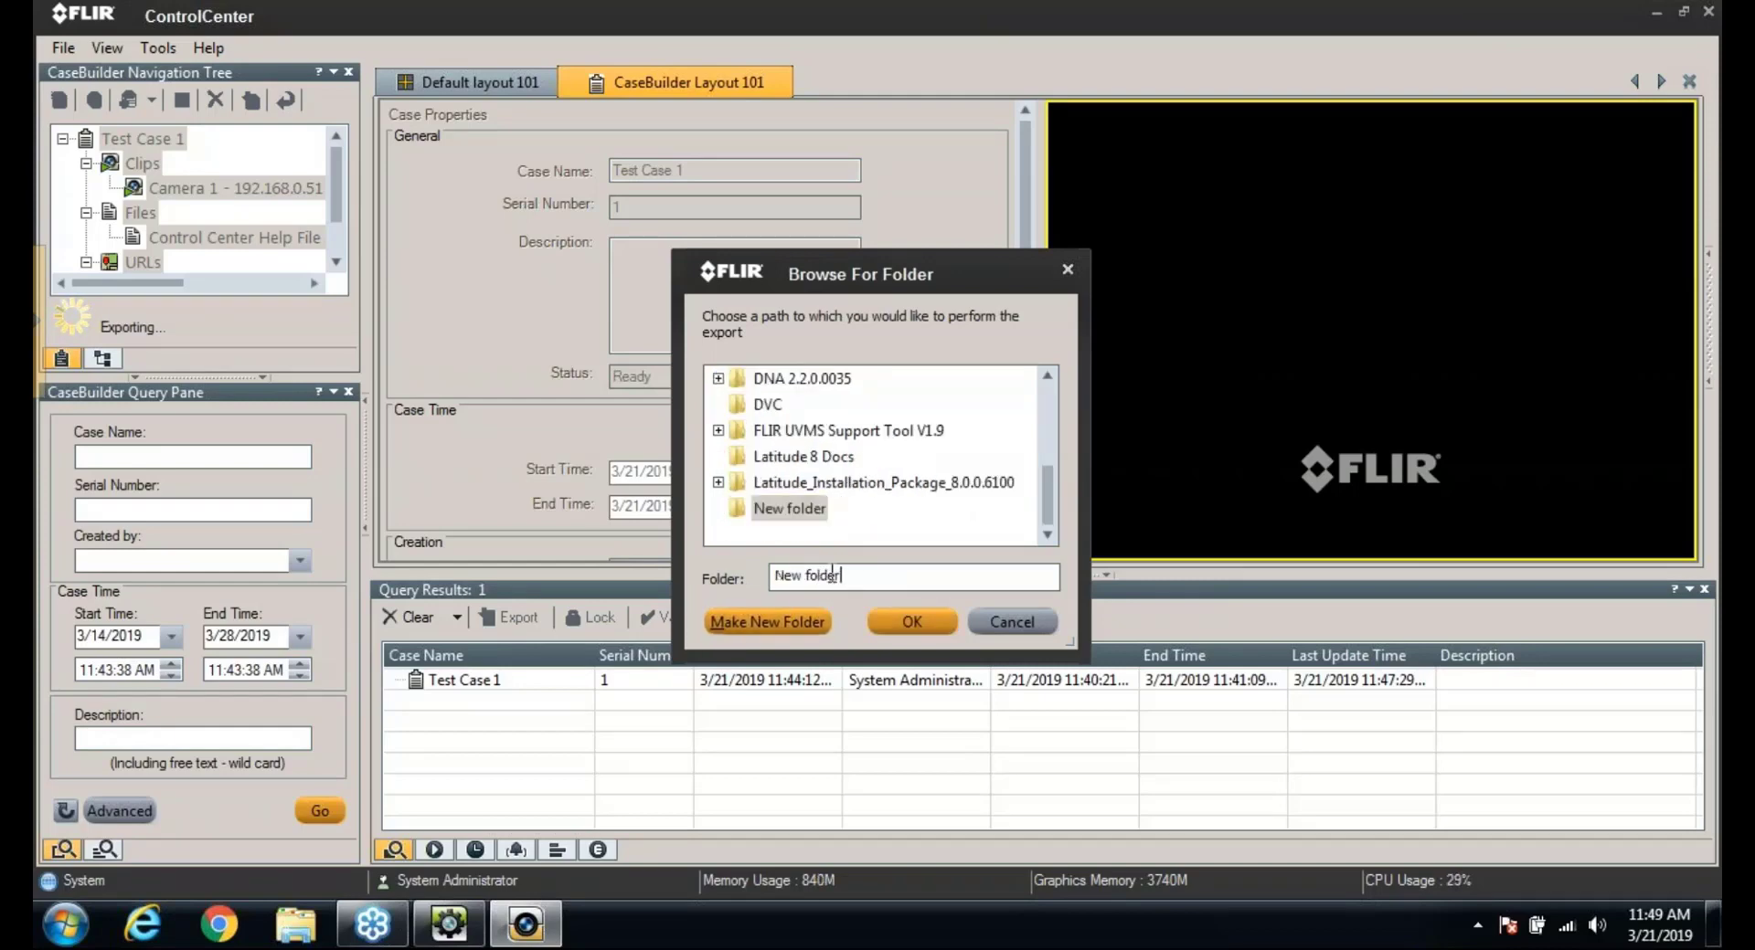
pyautogui.moveTo(832, 574); pyautogui.dragTo(735, 572)
pyautogui.write('CaseBuilder Exports')
pyautogui.click(912, 623)
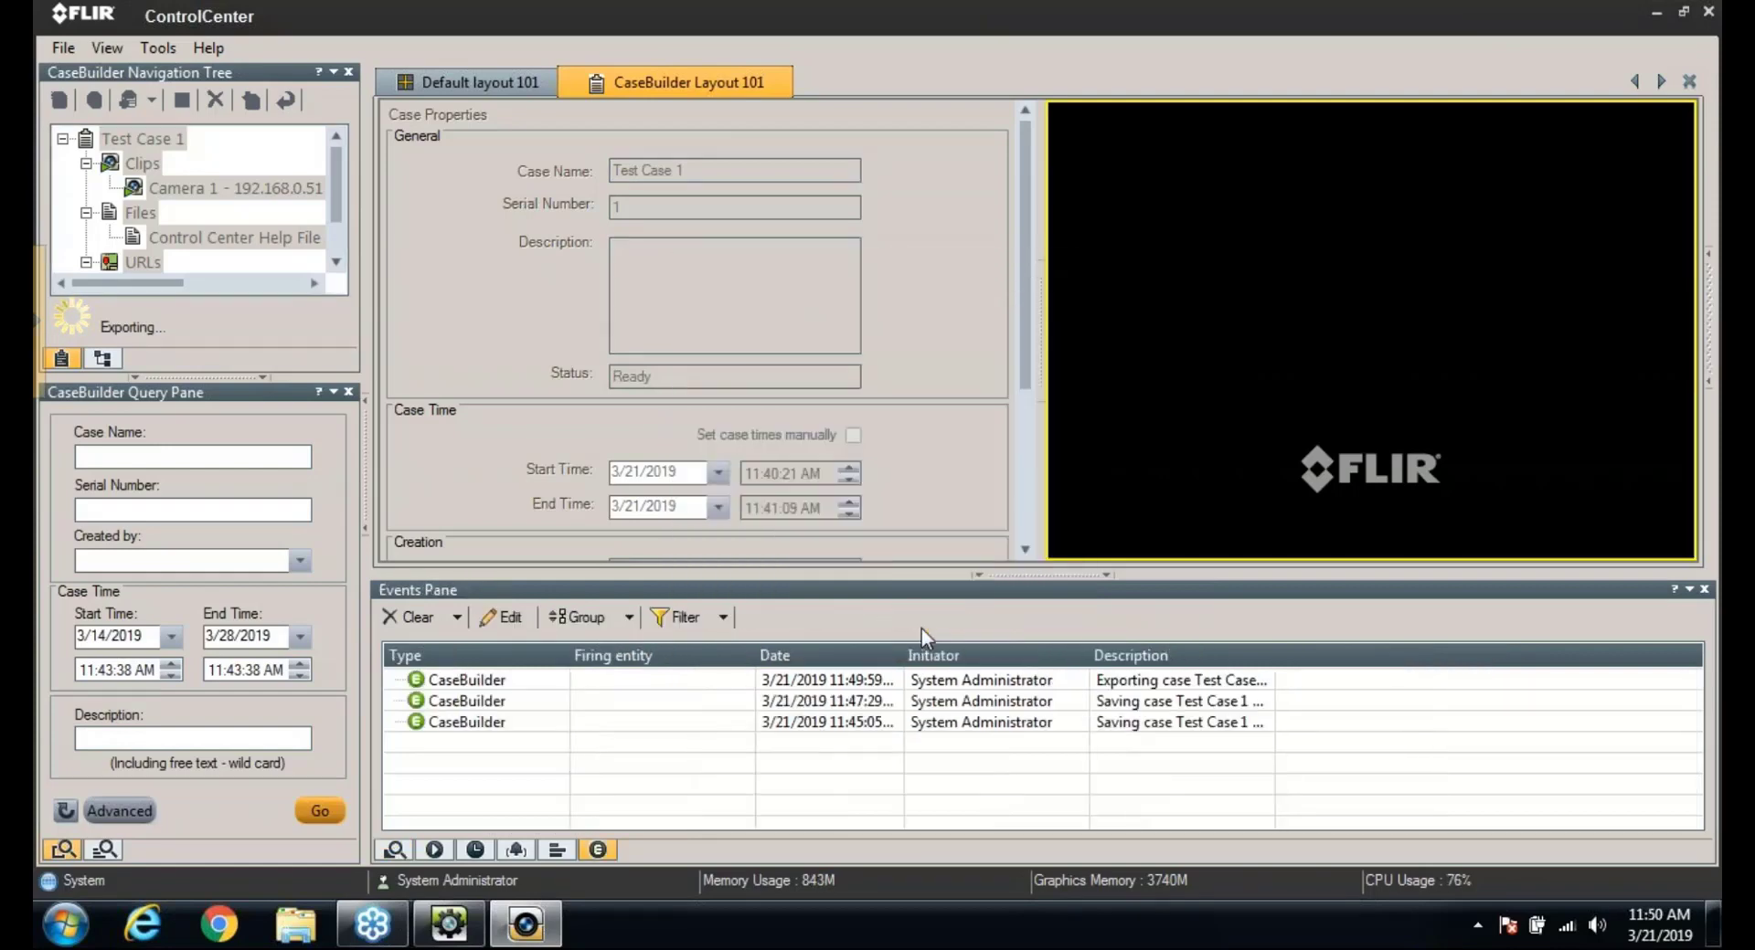
# - Minimize ControlCenter, open New folder on the desktop, and open its QuickControlCenter folder
pyautogui.click(1654, 13)
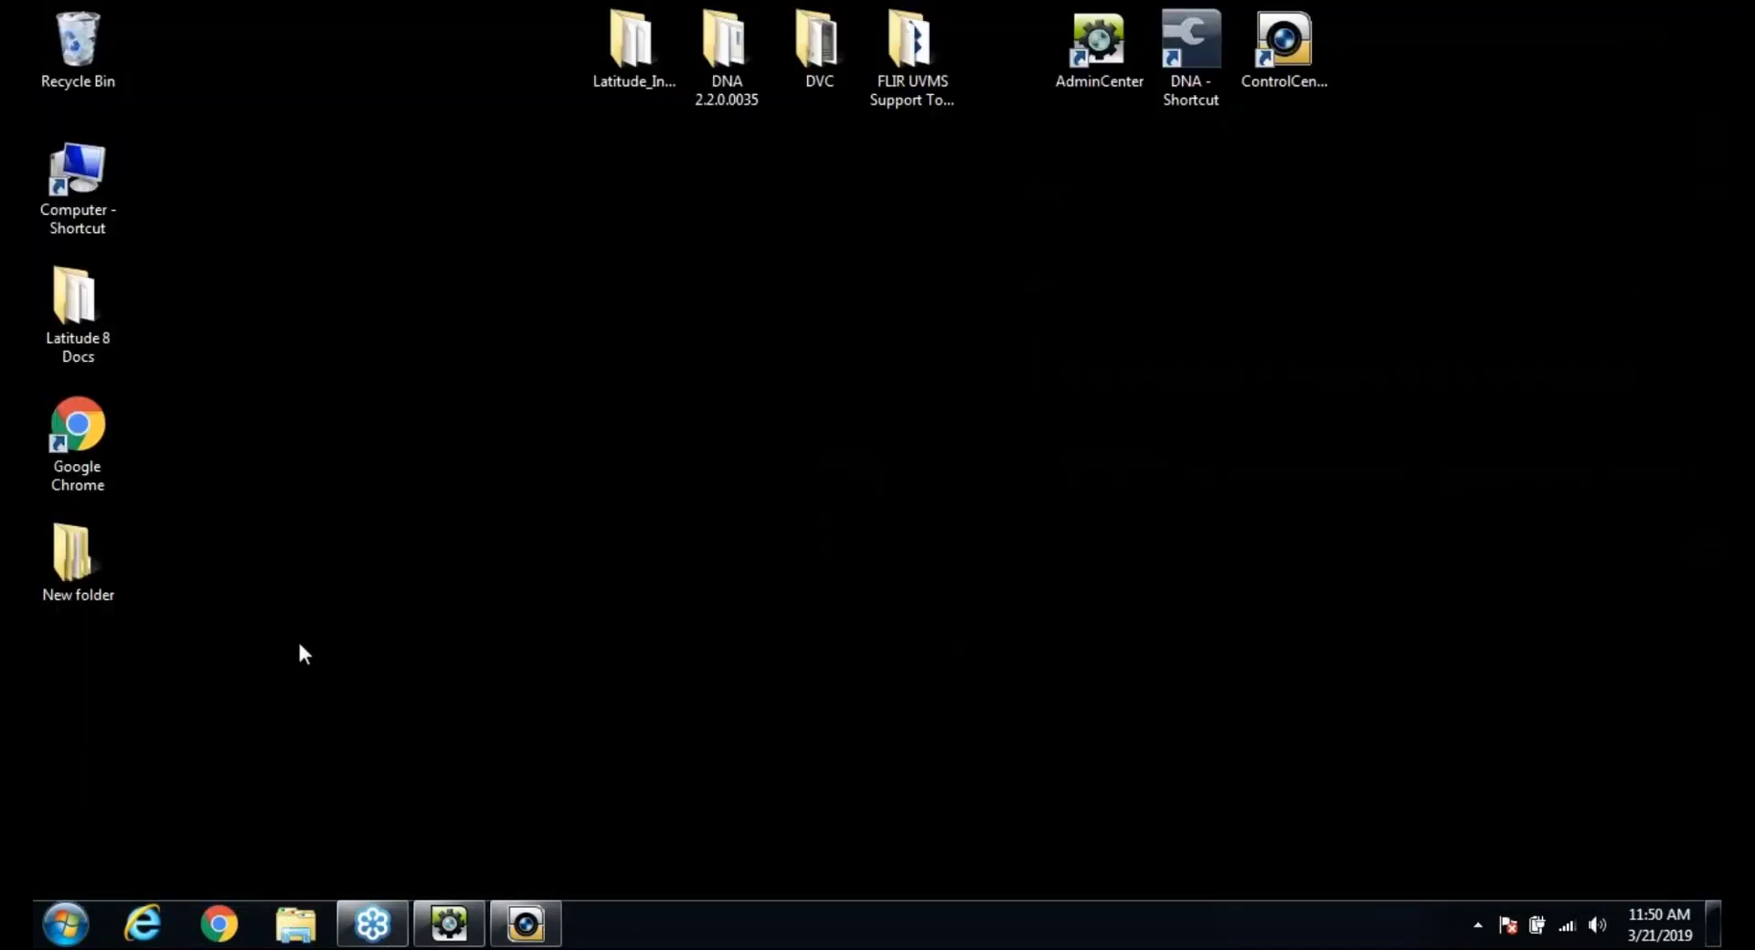
pyautogui.doubleClick(85, 548)
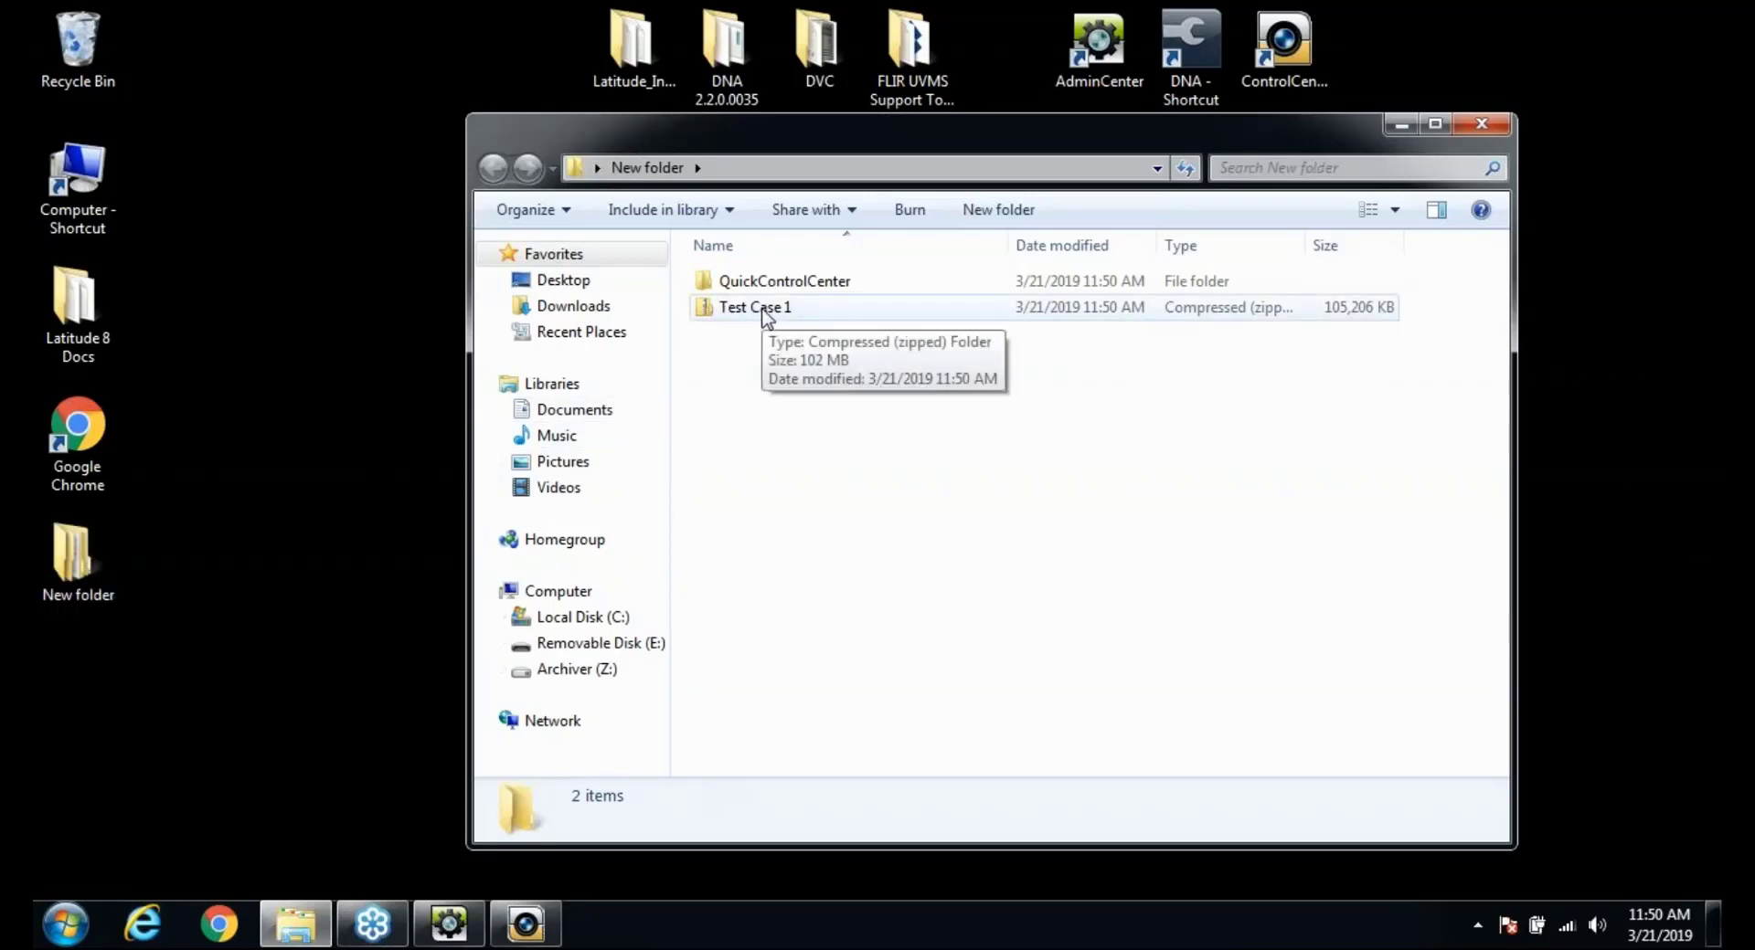
pyautogui.doubleClick(781, 285)
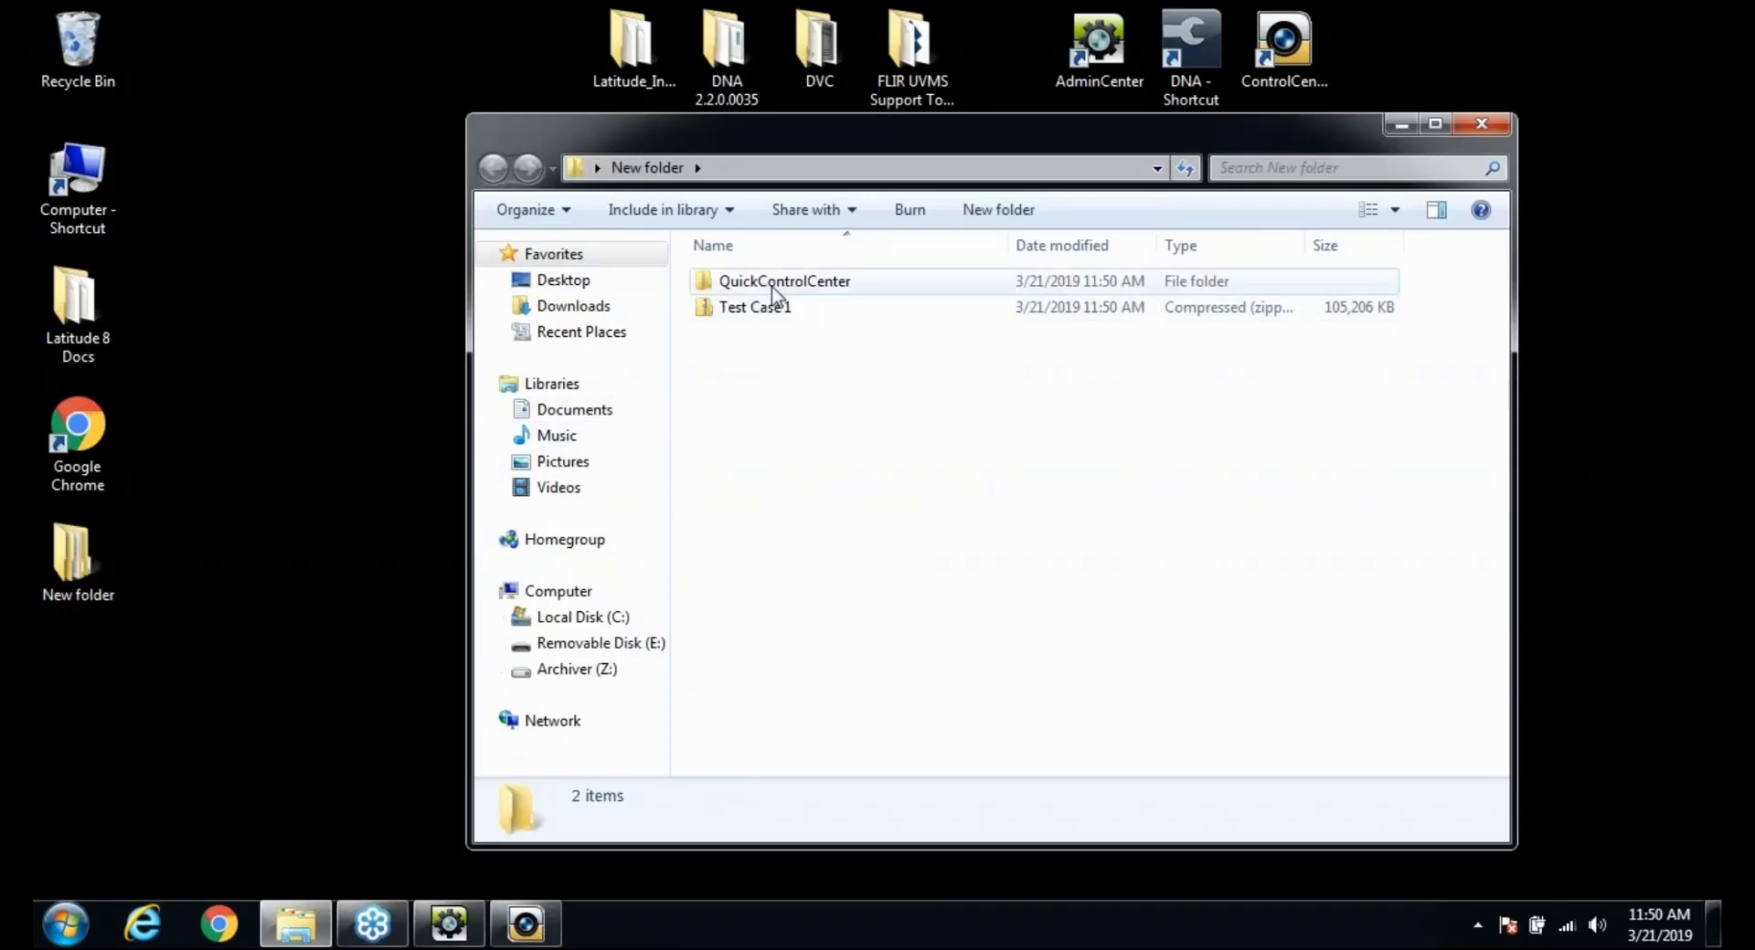